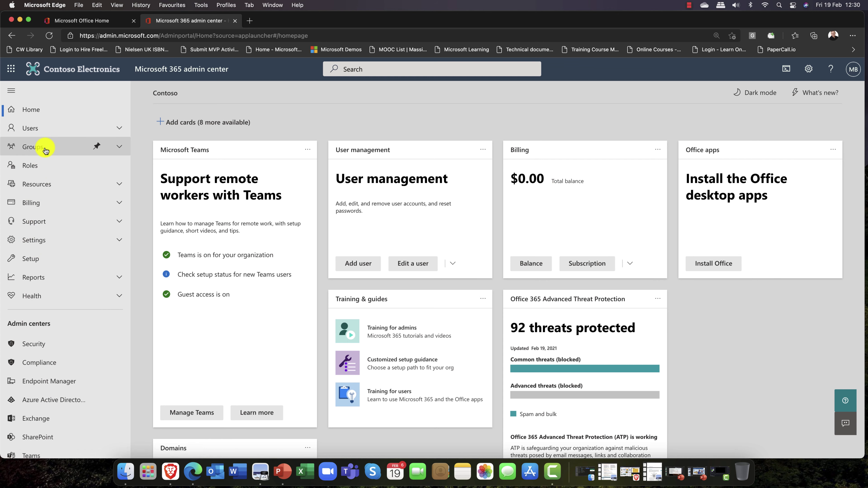
- Expand Groups in the navigation and show the Active groups list of 41 groups
{"action": "left_click", "coordinate": [45, 150]}
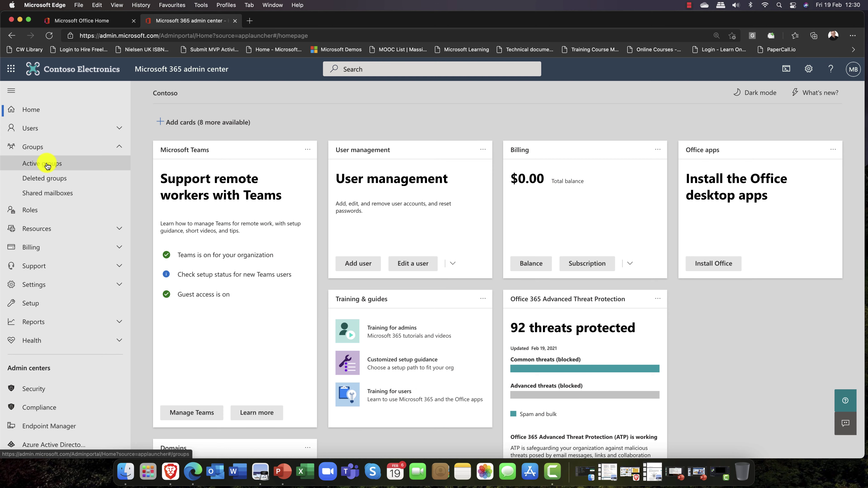
{"action": "left_click", "coordinate": [47, 165]}
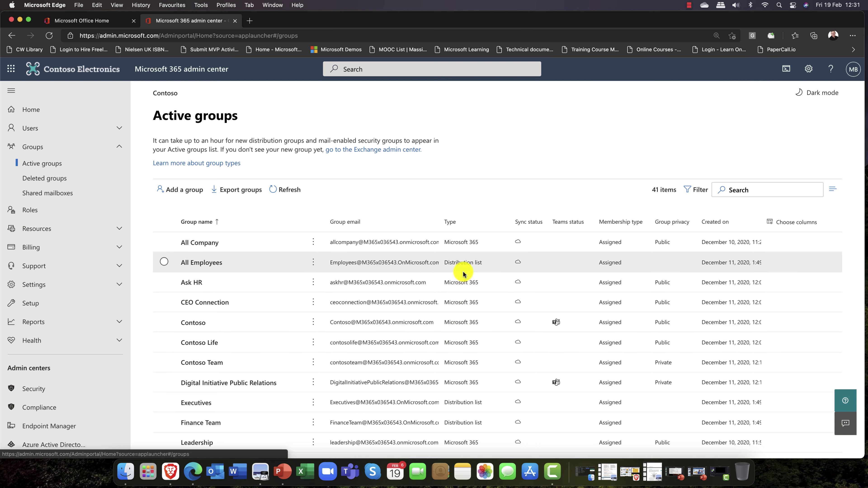
{"action": "scroll", "coordinate": [466, 308], "scroll_direction": "down", "scroll_amount": 3}
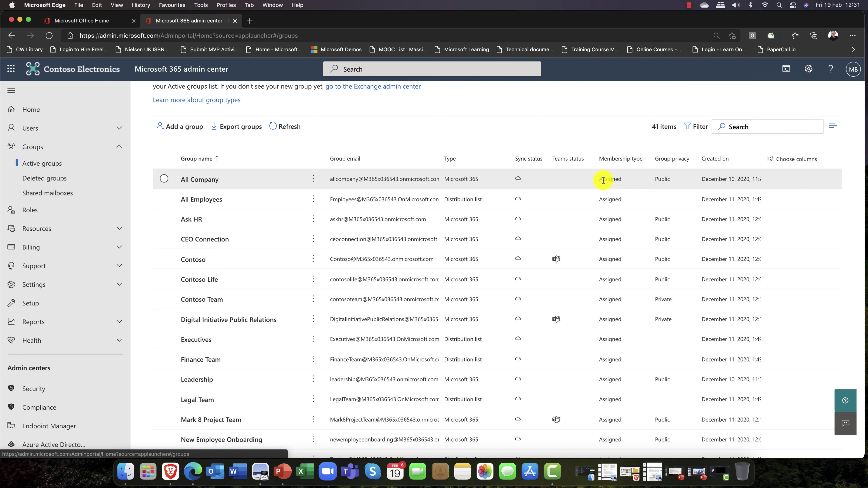
{"action": "scroll", "coordinate": [662, 283], "scroll_direction": "down", "scroll_amount": 3}
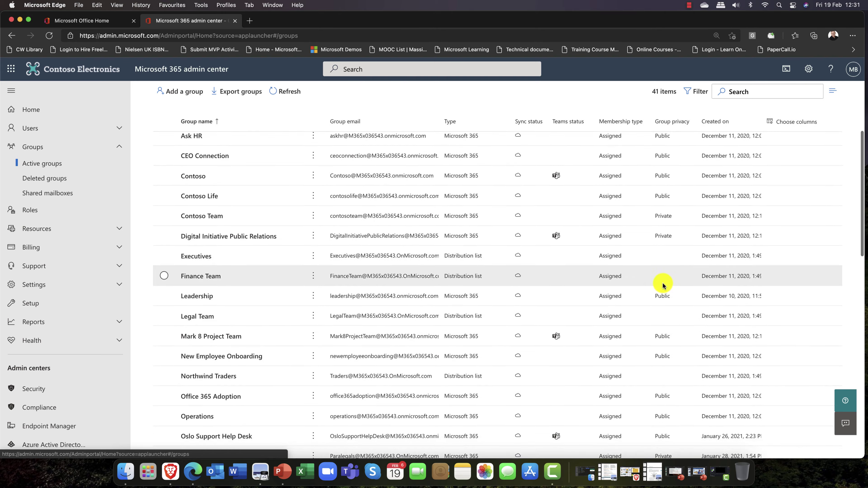
{"action": "scroll", "coordinate": [663, 286], "scroll_direction": "up", "scroll_amount": 1}
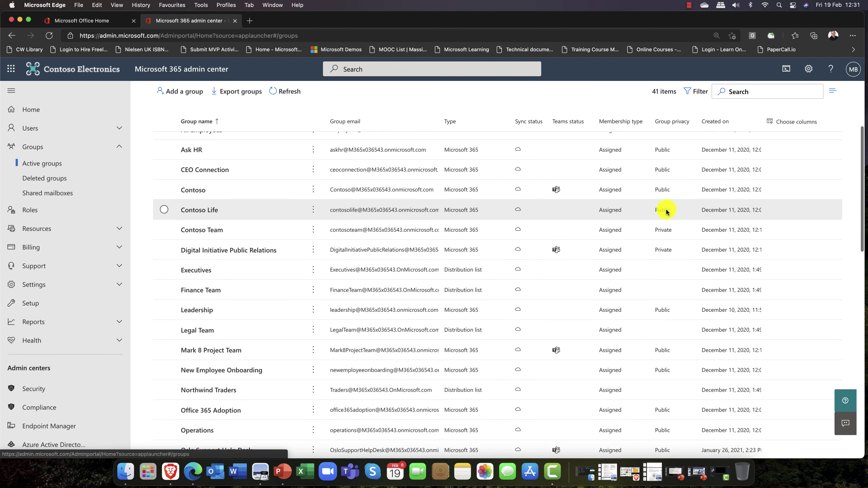
{"action": "scroll", "coordinate": [709, 180], "scroll_direction": "up", "scroll_amount": 1}
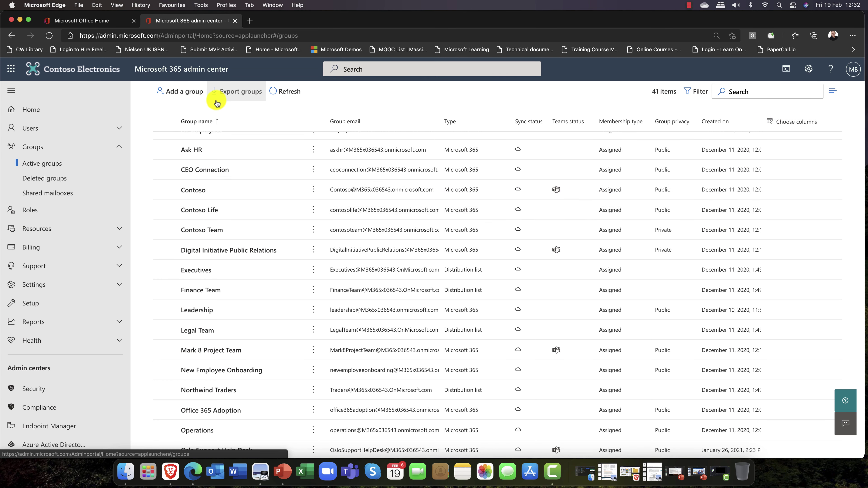
- Start Add a group, compare the mail-enabled security and security types, and keep Microsoft 365
{"action": "left_click", "coordinate": [186, 92]}
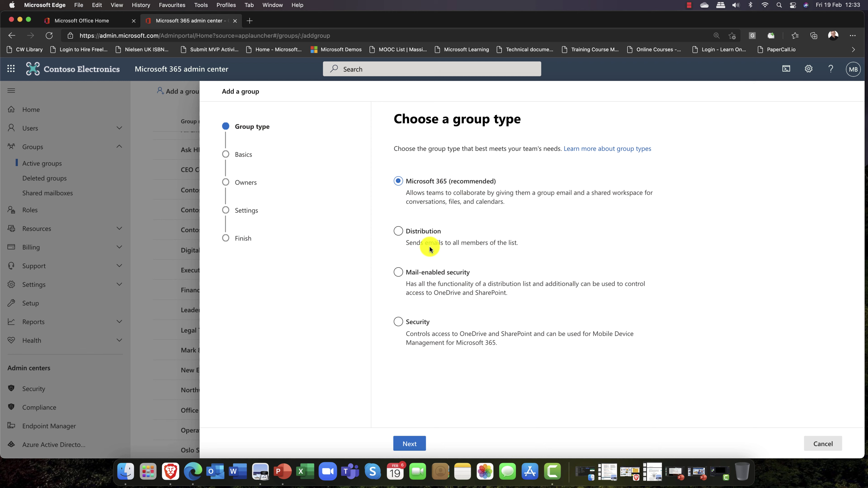
{"action": "left_click", "coordinate": [441, 276]}
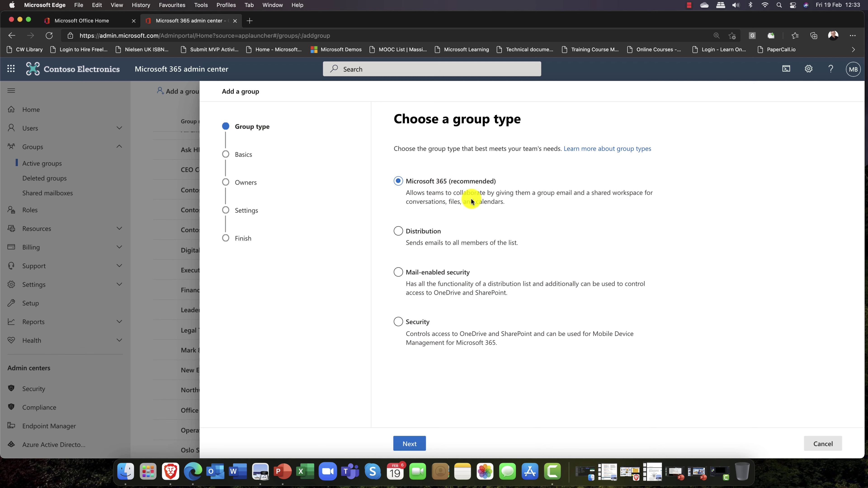
{"action": "left_click", "coordinate": [399, 322]}
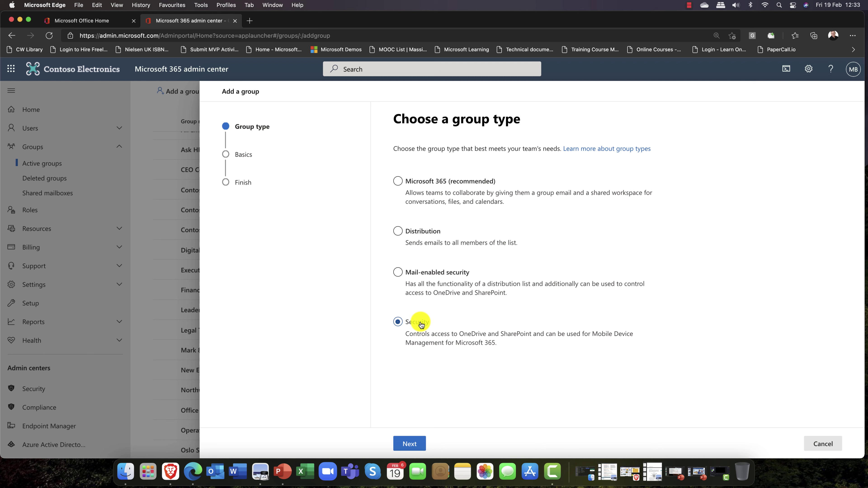
{"action": "left_click", "coordinate": [398, 272]}
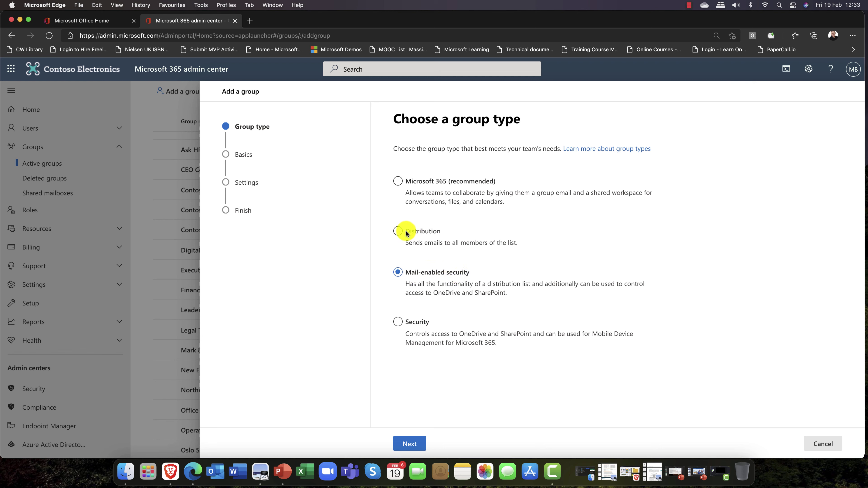
{"action": "left_click", "coordinate": [399, 182]}
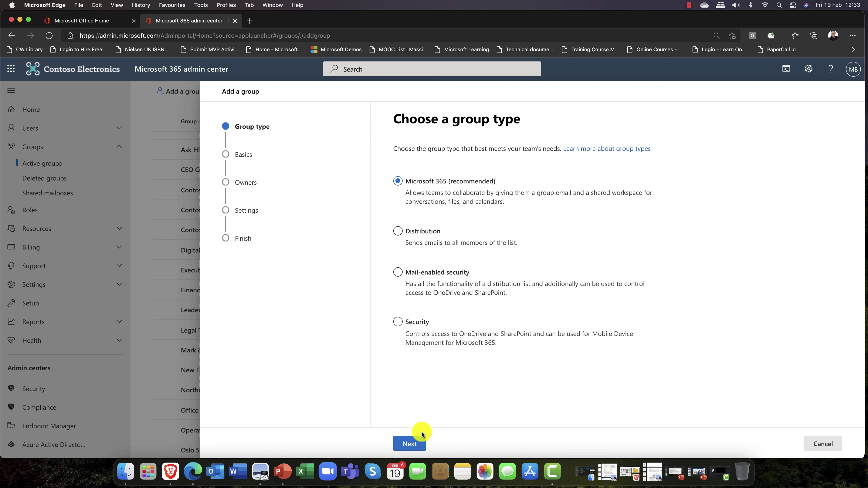
- Enter STG-Sales as the group name on the basics page and proceed to Assign owners
{"action": "left_click", "coordinate": [408, 443]}
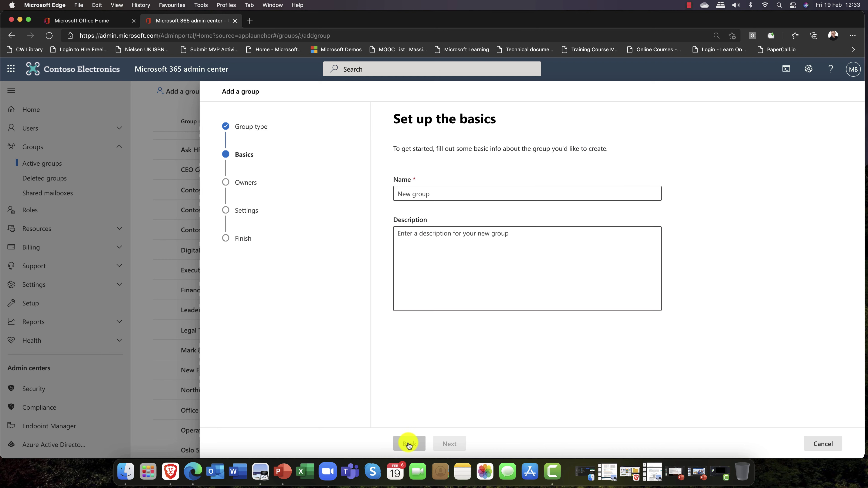
{"action": "left_click", "coordinate": [434, 198]}
{"action": "type", "text": "STG-Sales"}
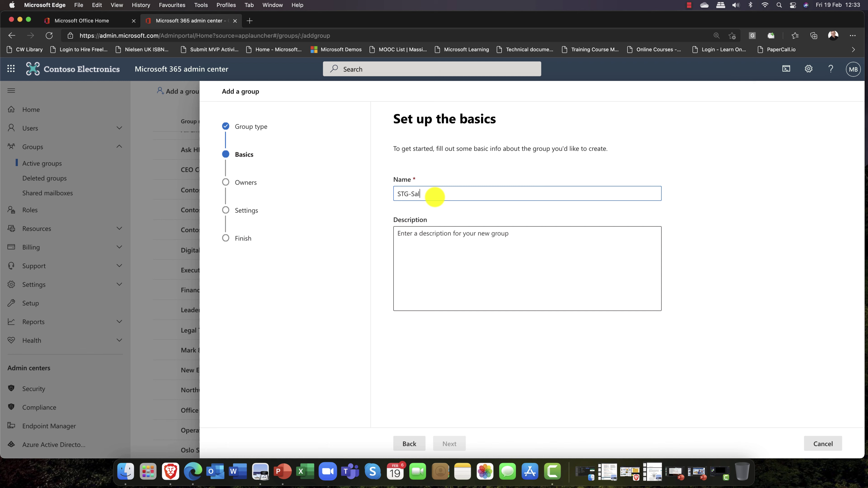
{"action": "left_click", "coordinate": [442, 242]}
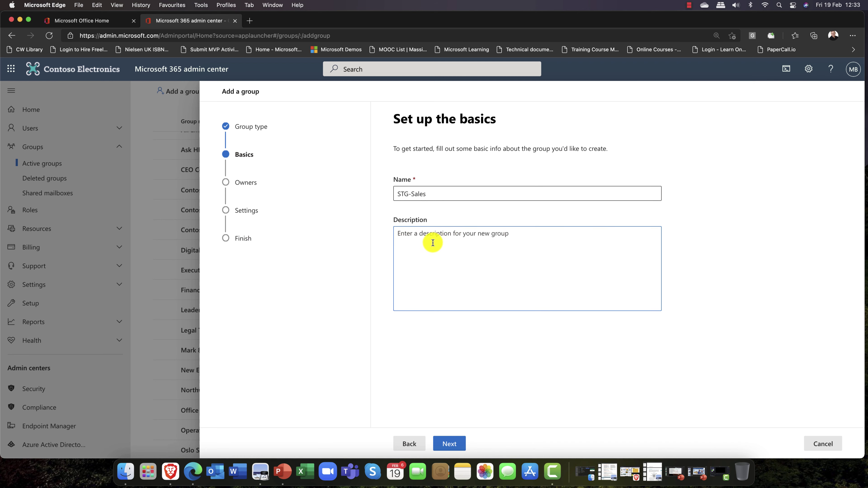
{"action": "left_click", "coordinate": [448, 444]}
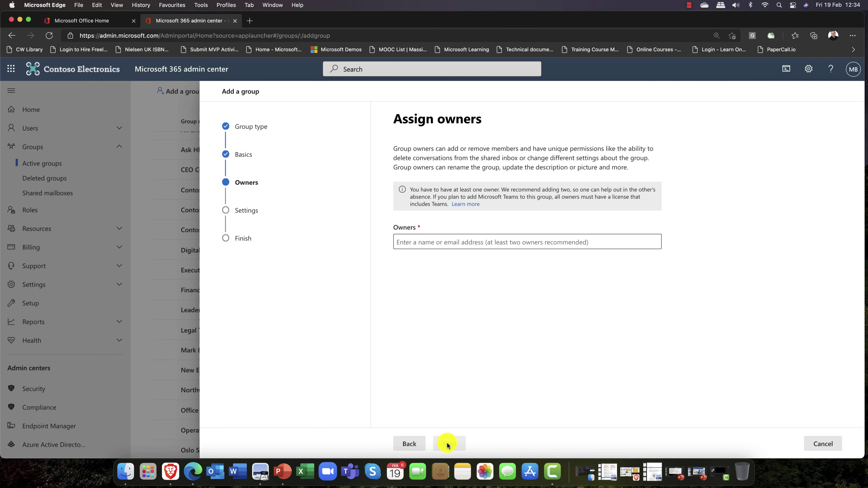
- Search 'me' in Owners, add the matching user as owner, and continue to Edit settings
{"action": "left_click", "coordinate": [448, 242]}
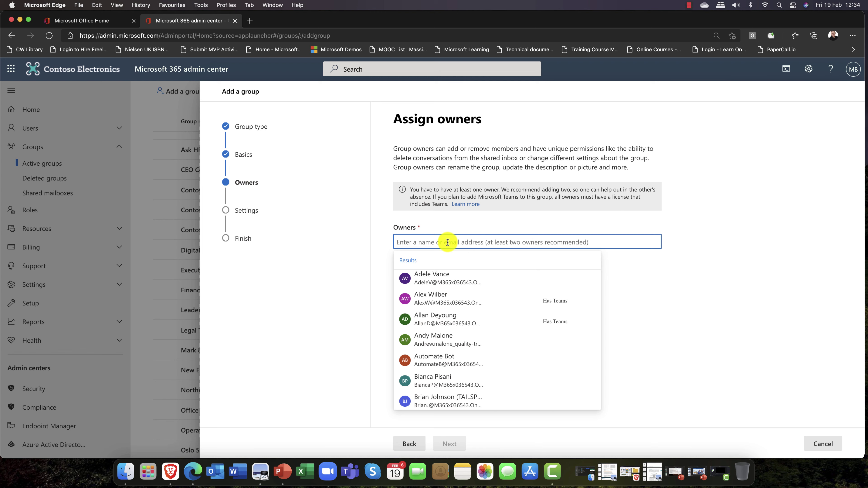
{"action": "type", "text": "me"}
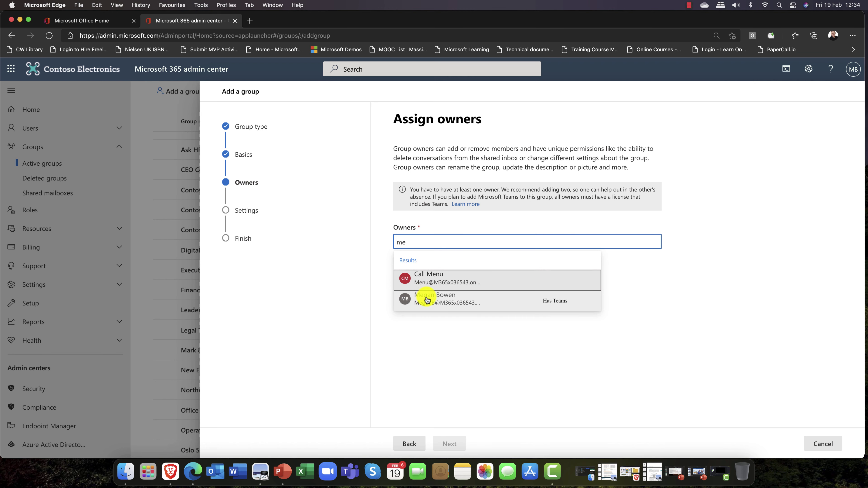
{"action": "left_click", "coordinate": [426, 299]}
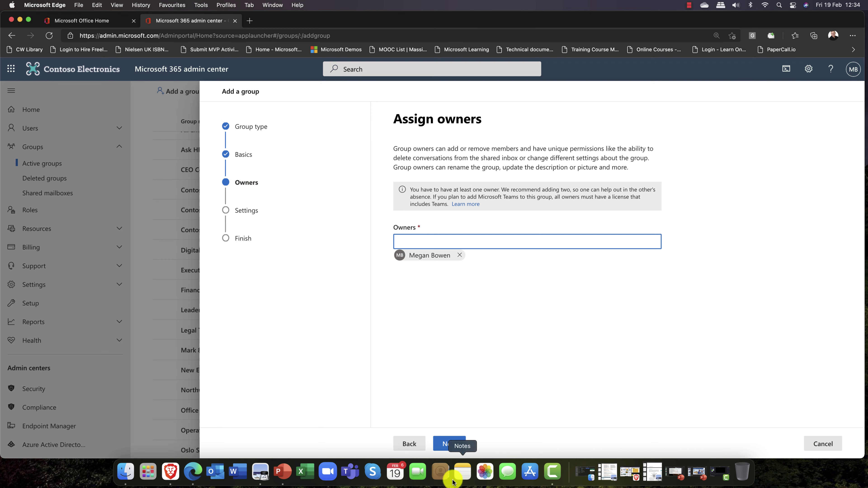
{"action": "left_click", "coordinate": [449, 445]}
{"action": "left_click", "coordinate": [435, 206]}
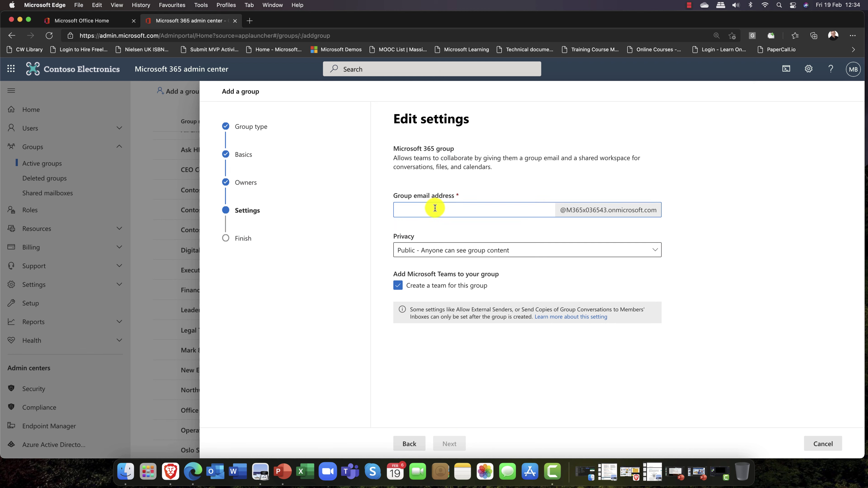
- Set group email STG-Sales, keep privacy Public, turn off team creation, and reach Review
{"action": "type", "text": "STG-Sales"}
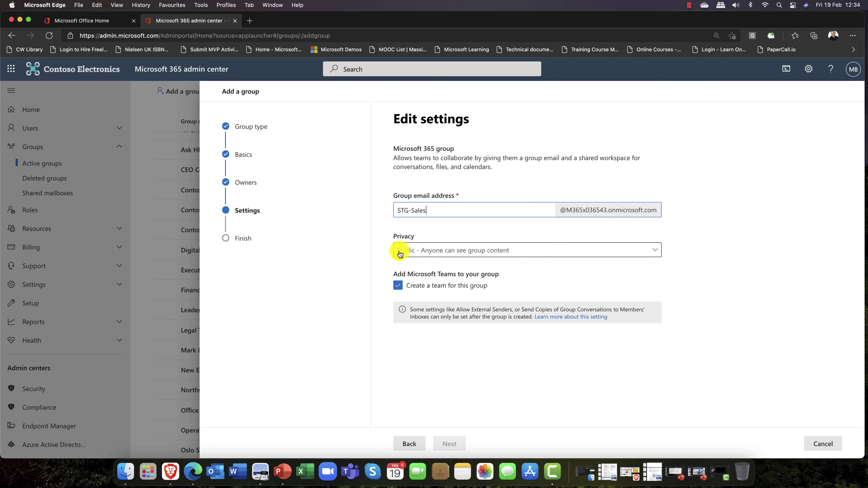
{"action": "left_click", "coordinate": [474, 257]}
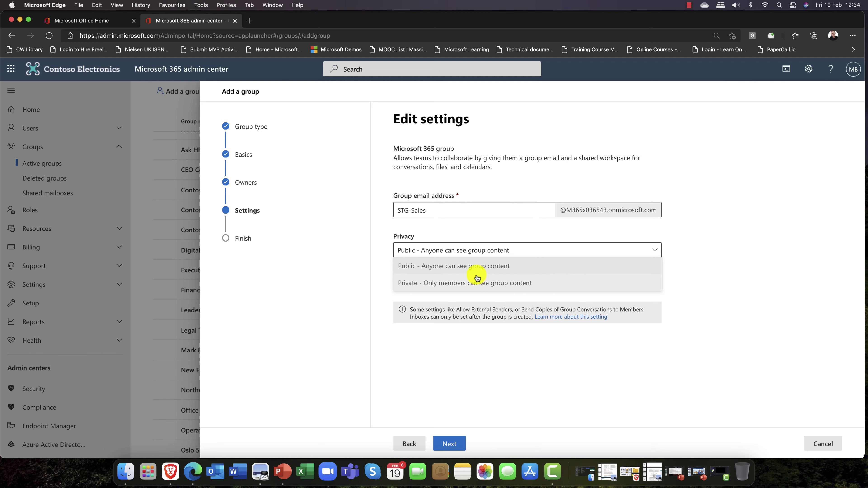
{"action": "left_click", "coordinate": [473, 269]}
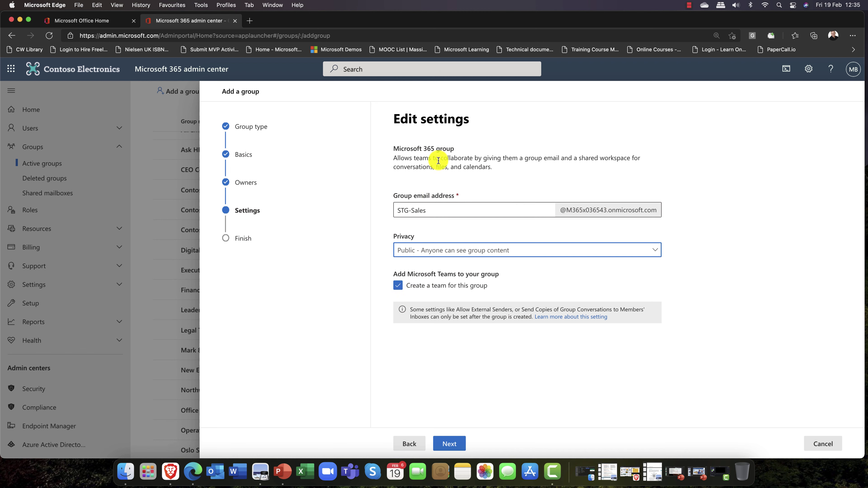
{"action": "double_click", "coordinate": [456, 157]}
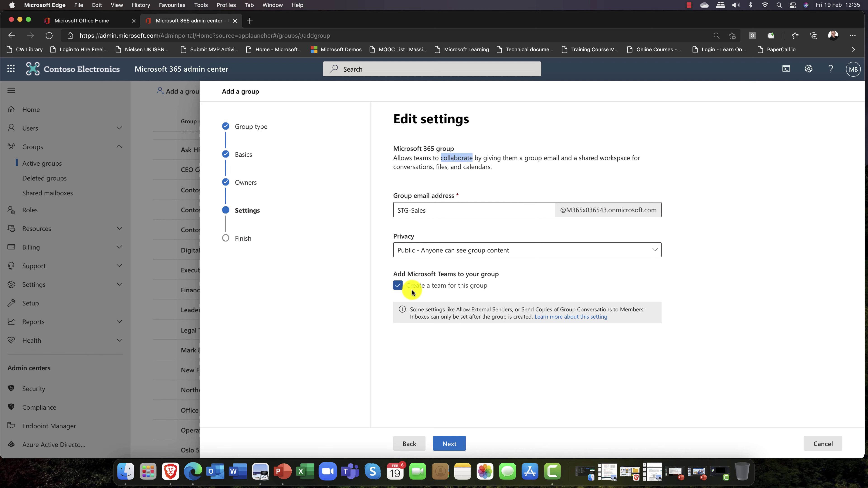
{"action": "left_click", "coordinate": [397, 290]}
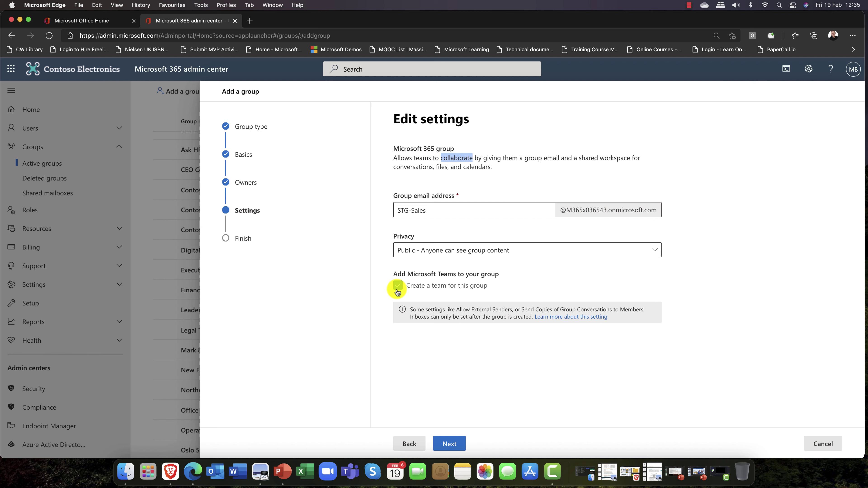
{"action": "left_click", "coordinate": [548, 282]}
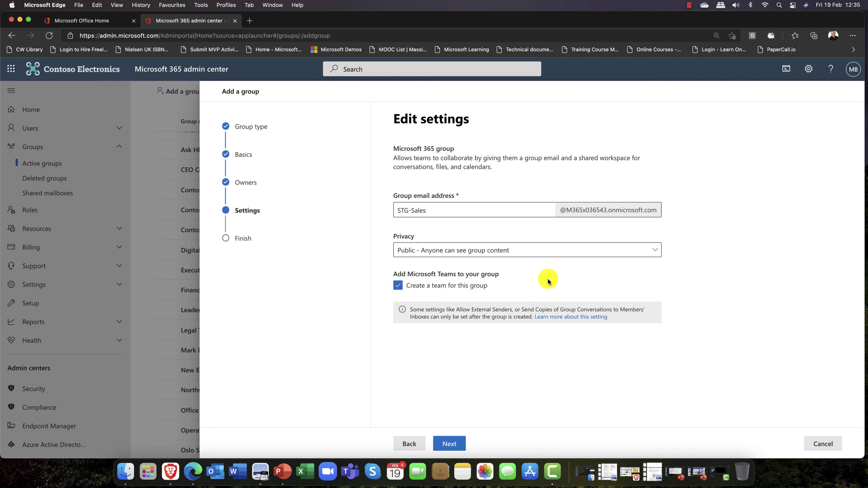
{"action": "left_click", "coordinate": [398, 288]}
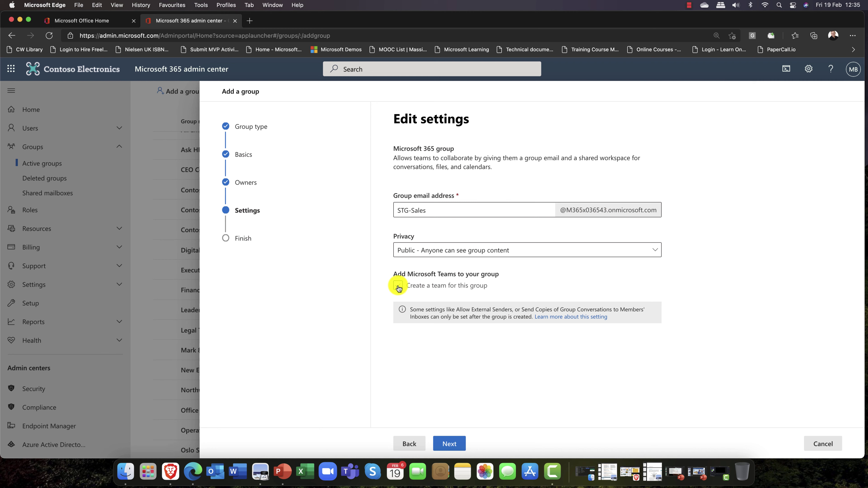
{"action": "left_click", "coordinate": [446, 444]}
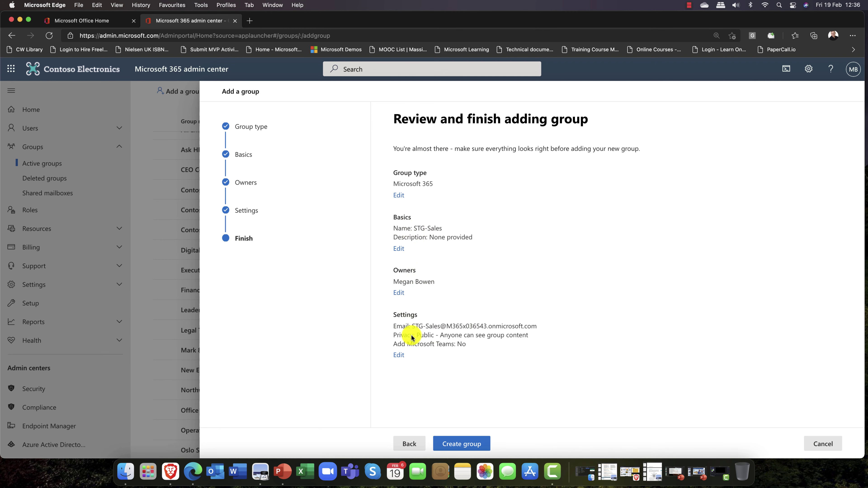
- Create the STG-Sales group and close the New group created confirmation
{"action": "left_click", "coordinate": [467, 447]}
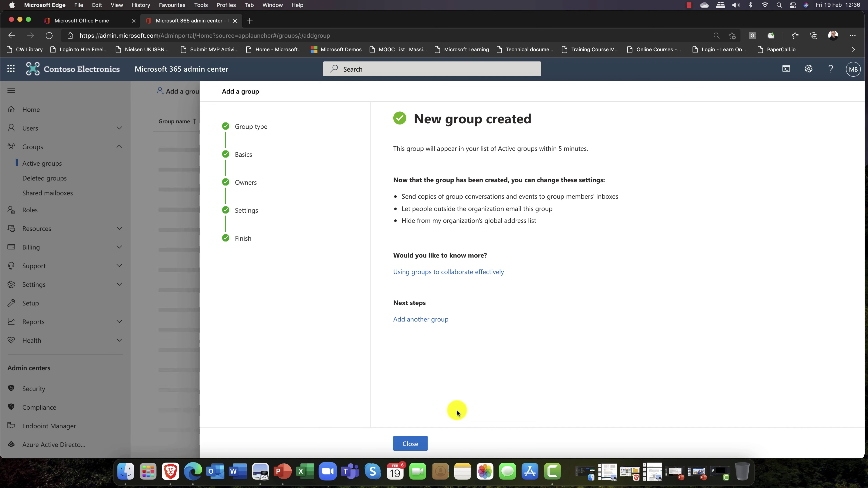
{"action": "left_click", "coordinate": [403, 444]}
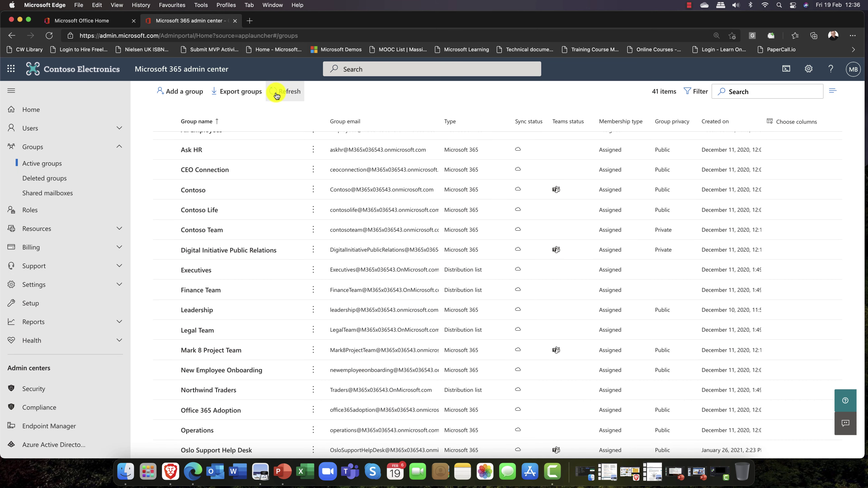
- Refresh the groups list, open STG-Sales, and view its one owner and zero members
{"action": "left_click", "coordinate": [288, 96]}
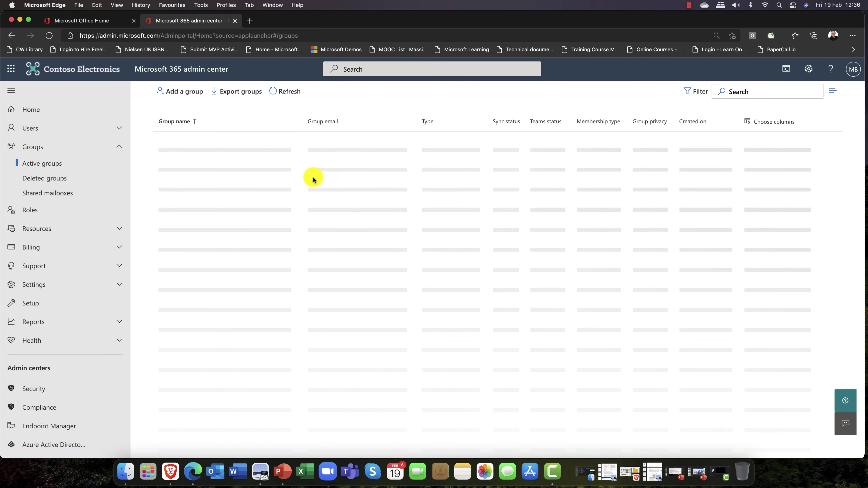
{"action": "scroll", "coordinate": [286, 202], "scroll_direction": "down", "scroll_amount": 10}
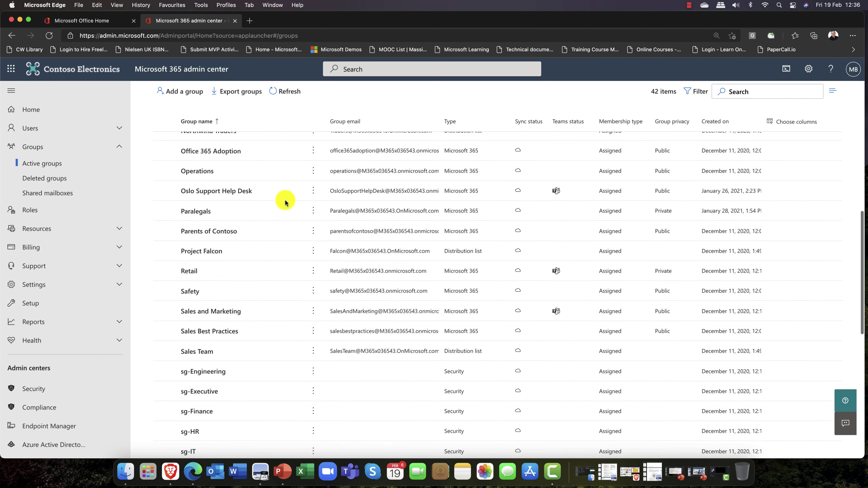
{"action": "scroll", "coordinate": [275, 202], "scroll_direction": "down", "scroll_amount": 1}
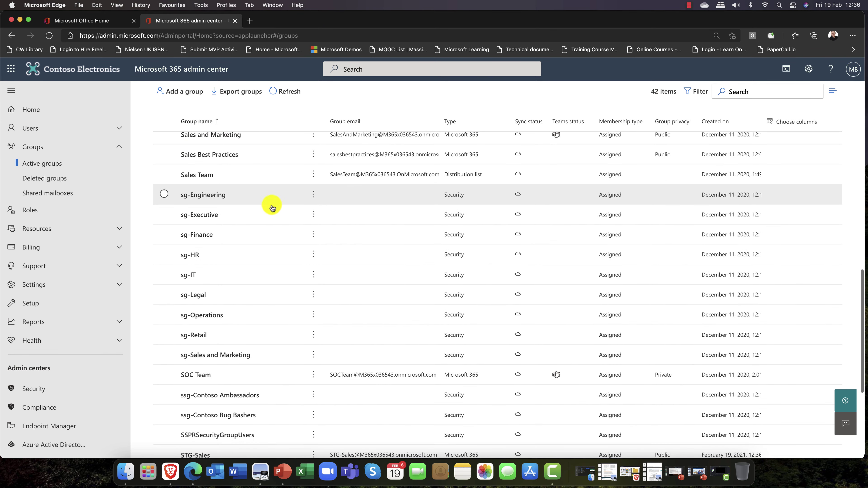
{"action": "scroll", "coordinate": [229, 335], "scroll_direction": "down", "scroll_amount": 3}
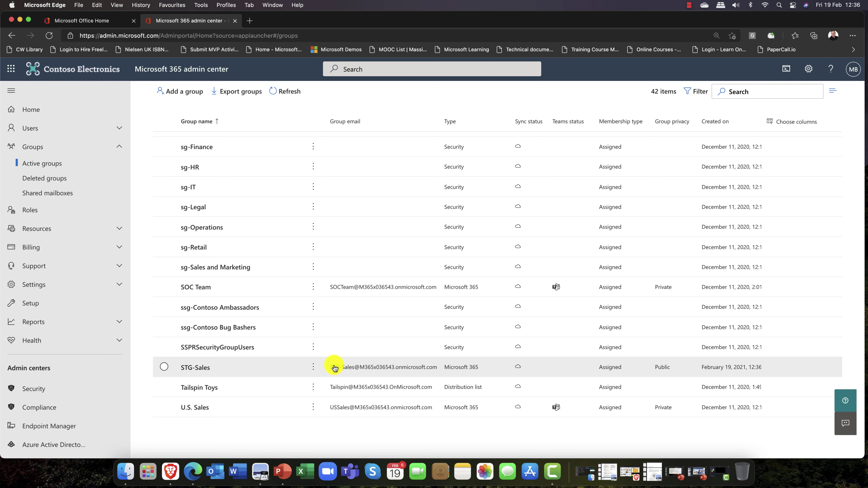
{"action": "left_click", "coordinate": [194, 371]}
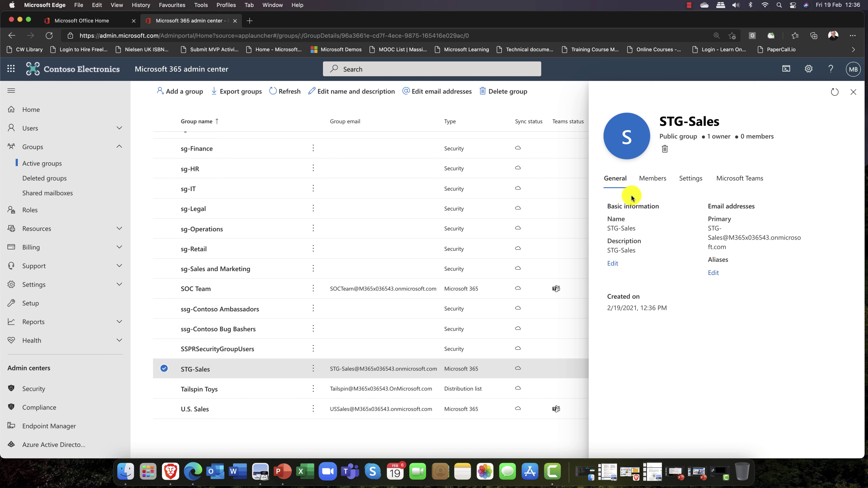
{"action": "left_click", "coordinate": [651, 180]}
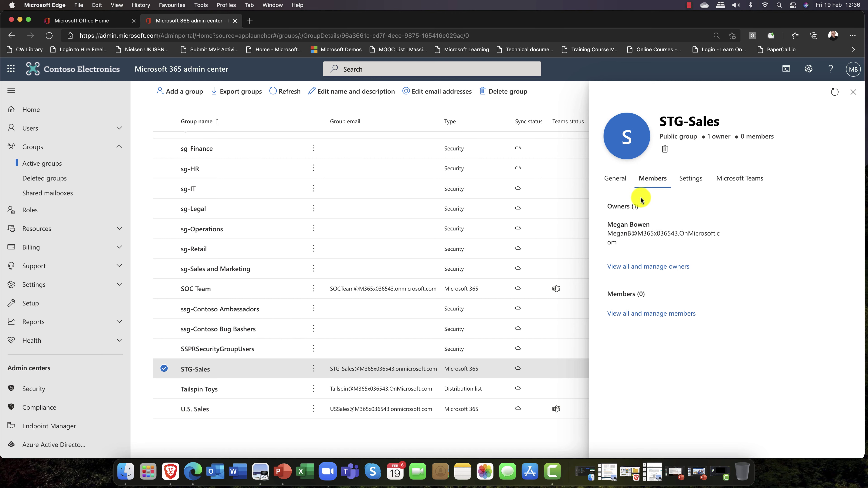
- Search for and add three users as STG-Sales members, save, and return to details
{"action": "left_click", "coordinate": [640, 315]}
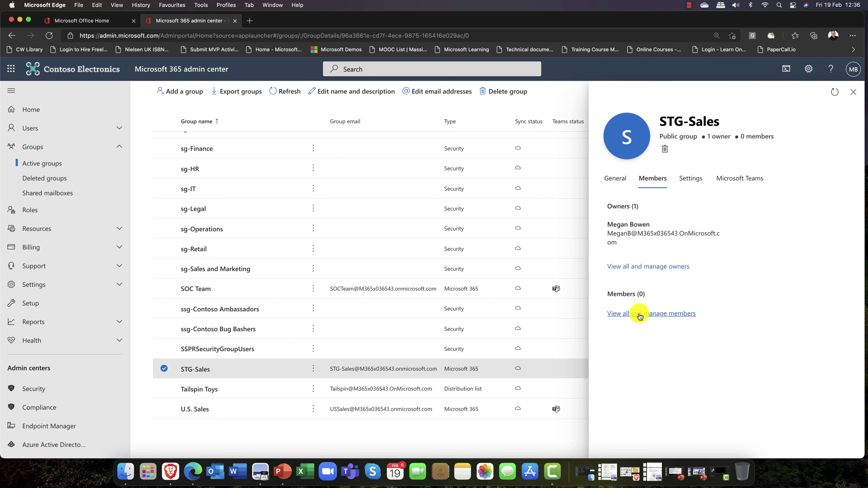
{"action": "left_click", "coordinate": [641, 191]}
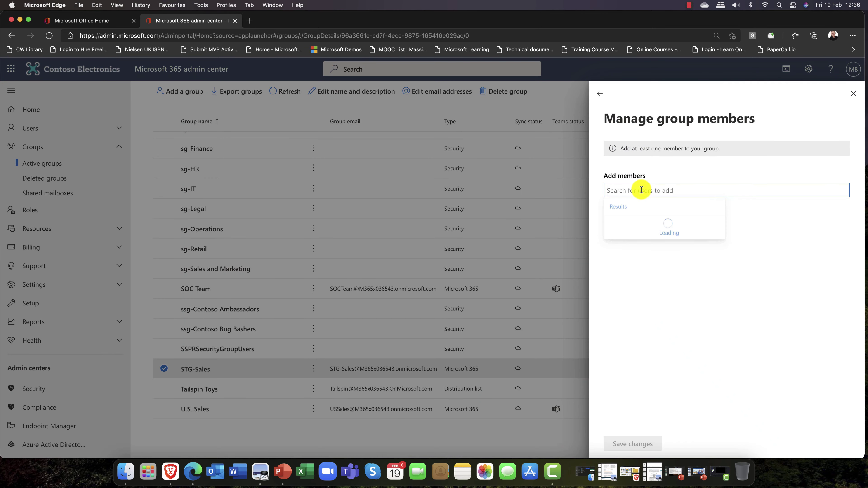
{"action": "type", "text": "ad"}
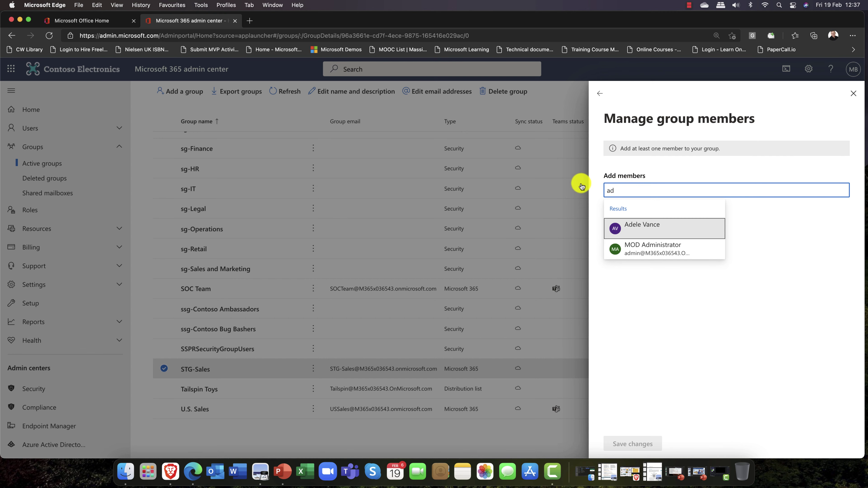
{"action": "left_click", "coordinate": [635, 229]}
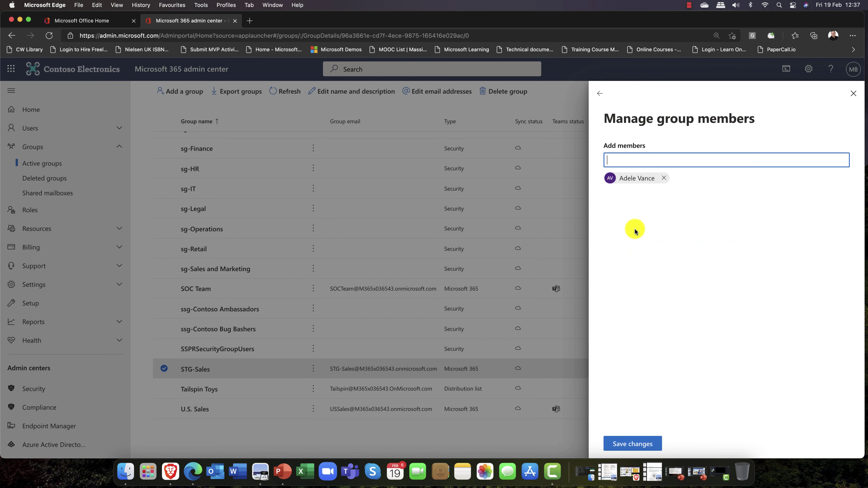
{"action": "left_click", "coordinate": [625, 161]}
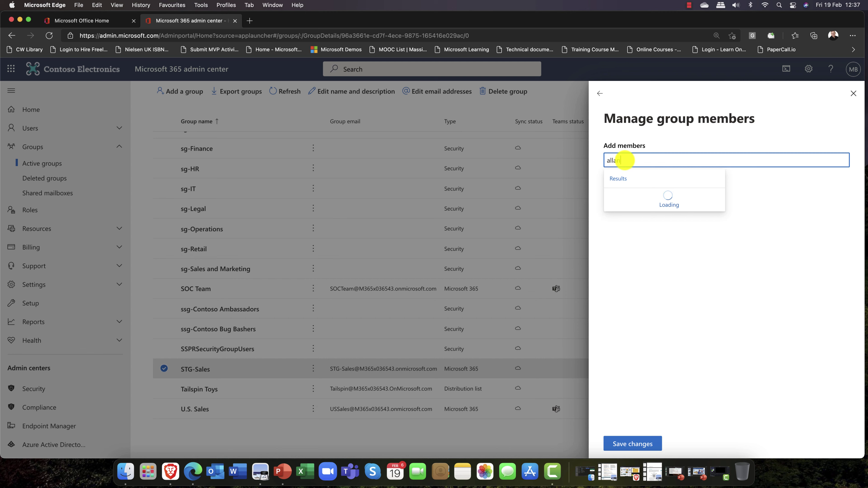
{"action": "type", "text": "allan"}
{"action": "left_click", "coordinate": [616, 196]}
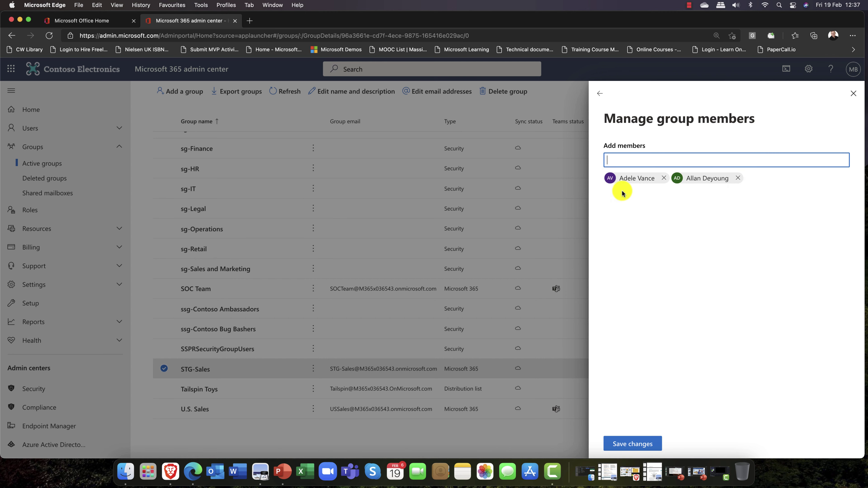
{"action": "type", "text": "c"}
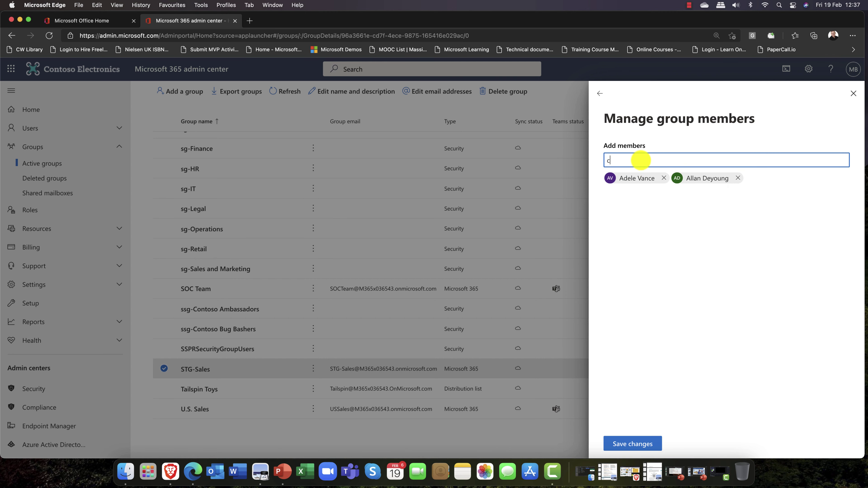
{"action": "type", "text": "amer"}
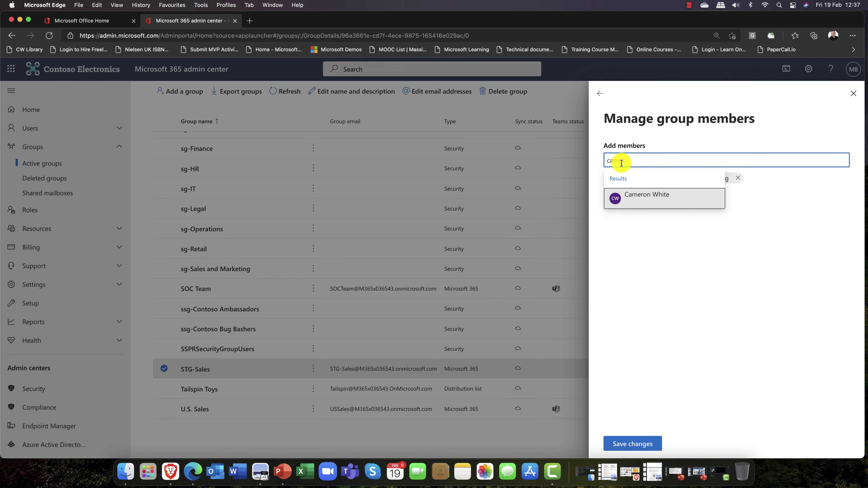
{"action": "left_click", "coordinate": [656, 196]}
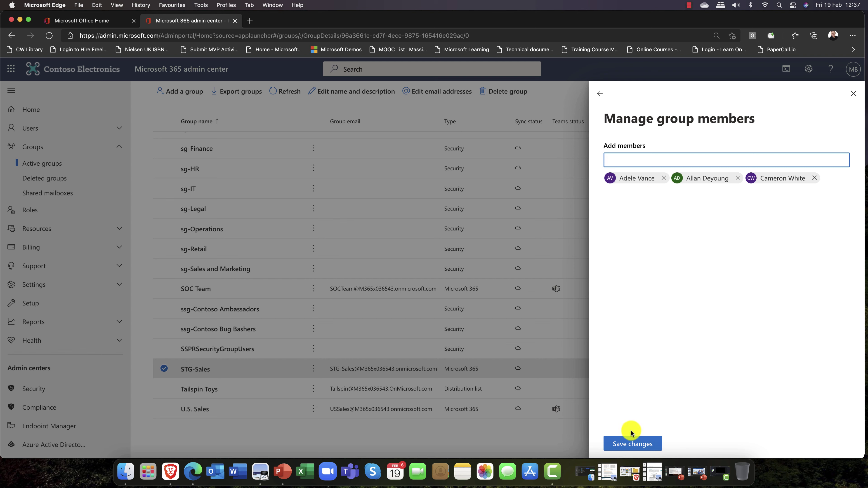
{"action": "left_click", "coordinate": [633, 444]}
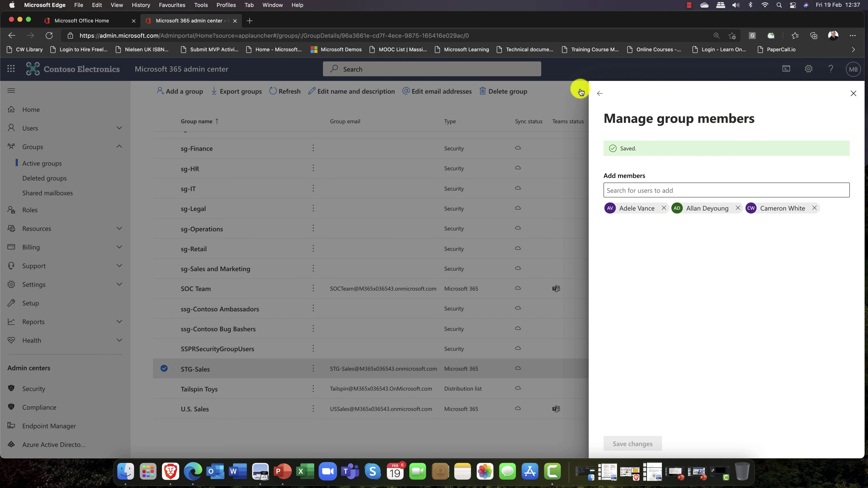
{"action": "left_click", "coordinate": [599, 93]}
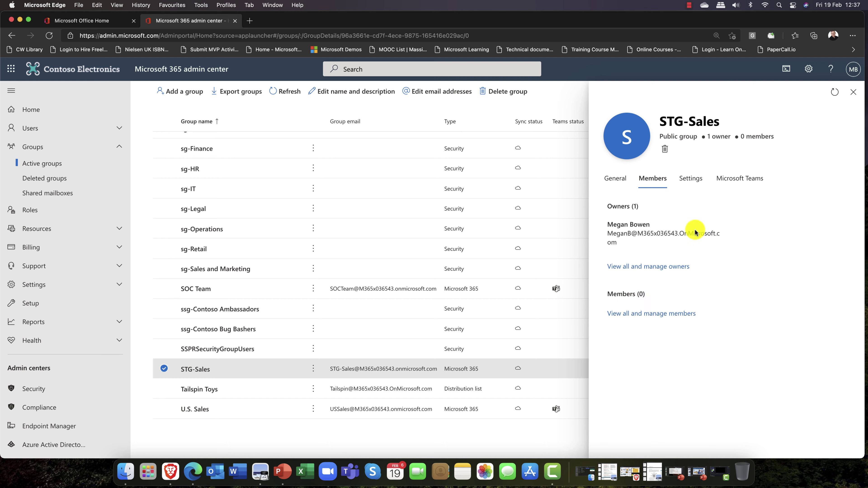
- Turn off conversation copies to members and hide STG-Sales from the global address list
{"action": "left_click", "coordinate": [689, 185]}
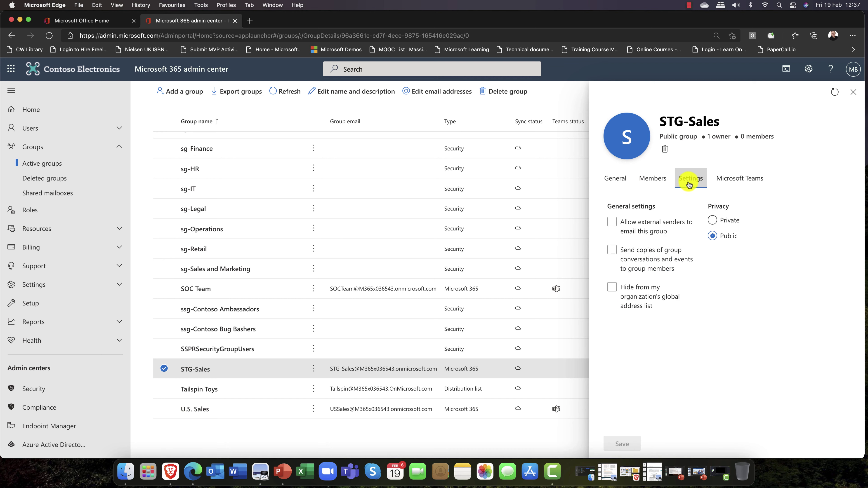
{"action": "left_click", "coordinate": [612, 222]}
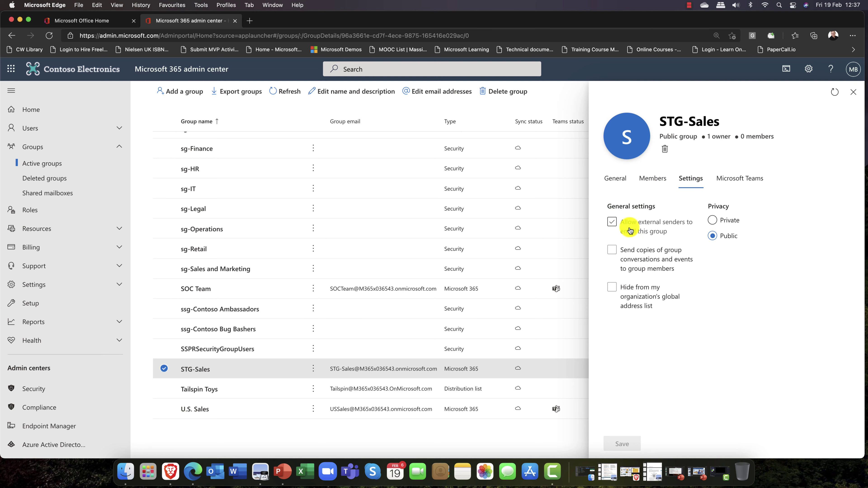
{"action": "left_click", "coordinate": [667, 234]}
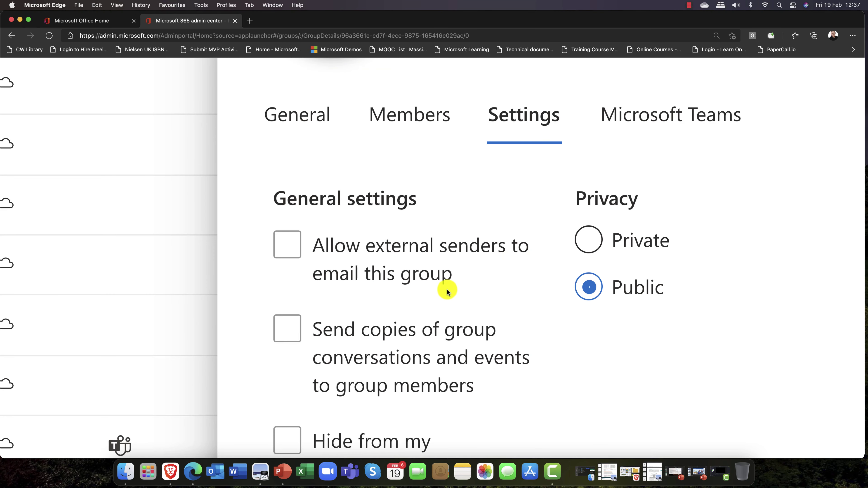
{"action": "left_click", "coordinate": [447, 290]}
{"action": "left_click", "coordinate": [393, 254]}
{"action": "left_click", "coordinate": [304, 188]}
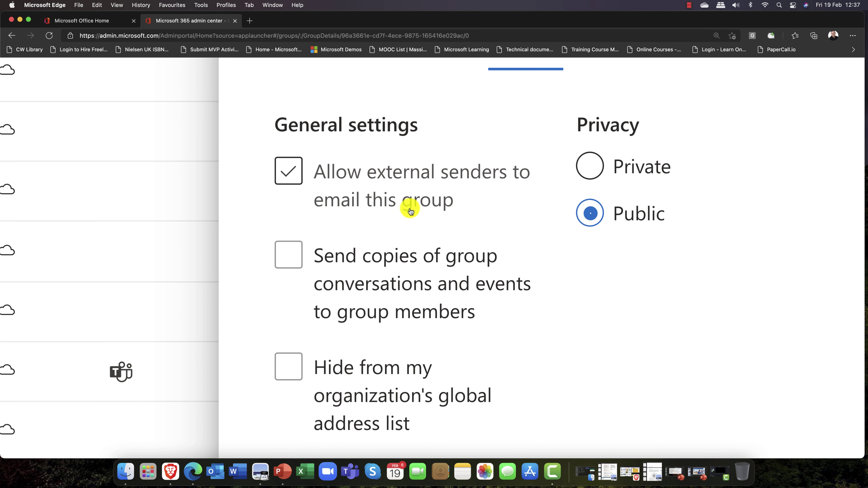
{"action": "scroll", "coordinate": [408, 210], "scroll_direction": "down", "scroll_amount": 2}
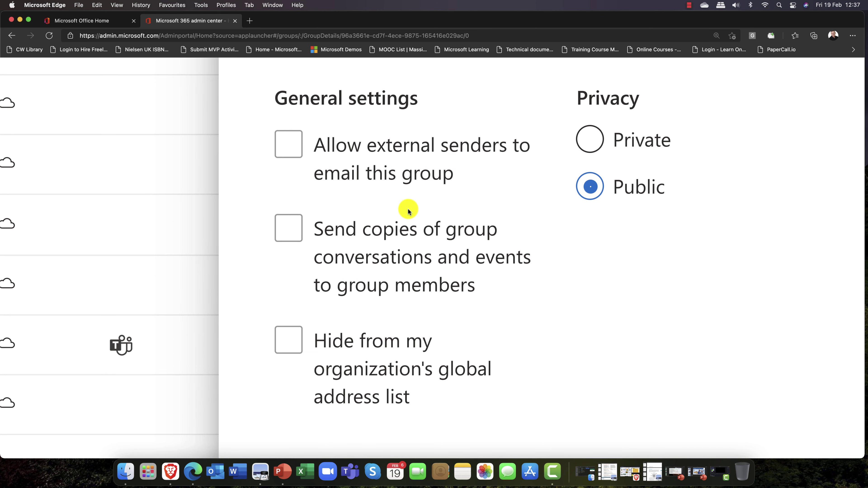
{"action": "left_click", "coordinate": [282, 160]}
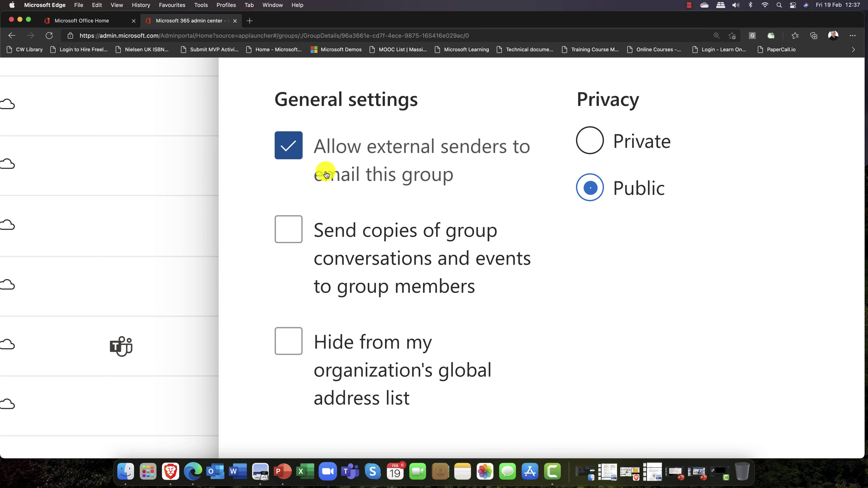
{"action": "left_click", "coordinate": [344, 227]}
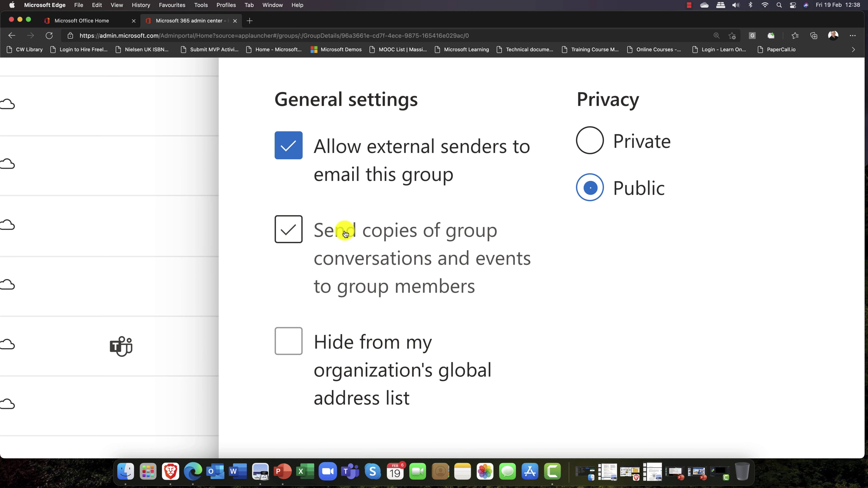
{"action": "scroll", "coordinate": [417, 282], "scroll_direction": "up", "scroll_amount": 1}
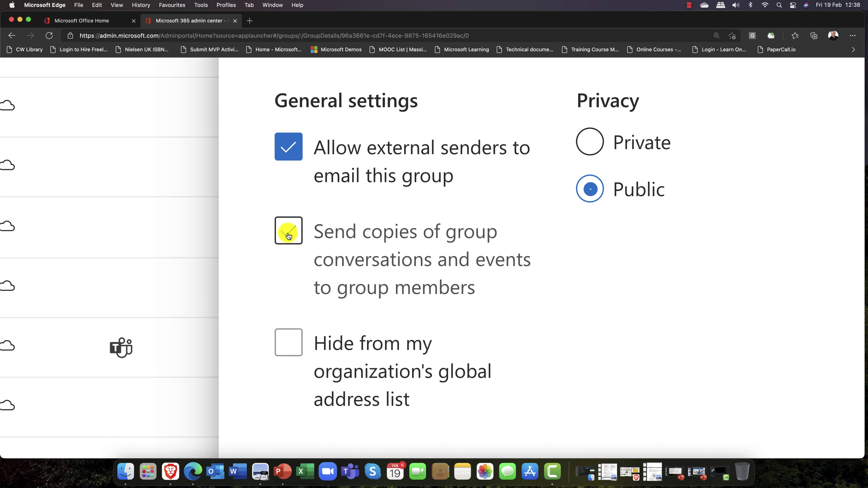
{"action": "left_click", "coordinate": [289, 349]}
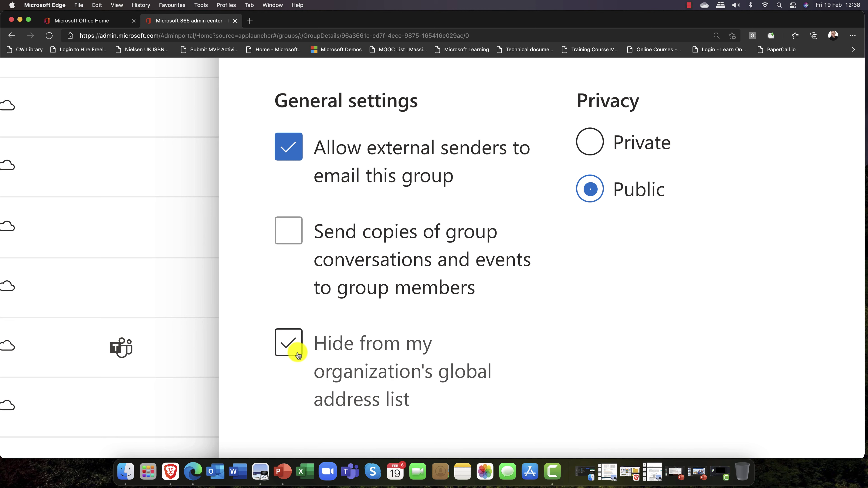
{"action": "left_click", "coordinate": [288, 350]}
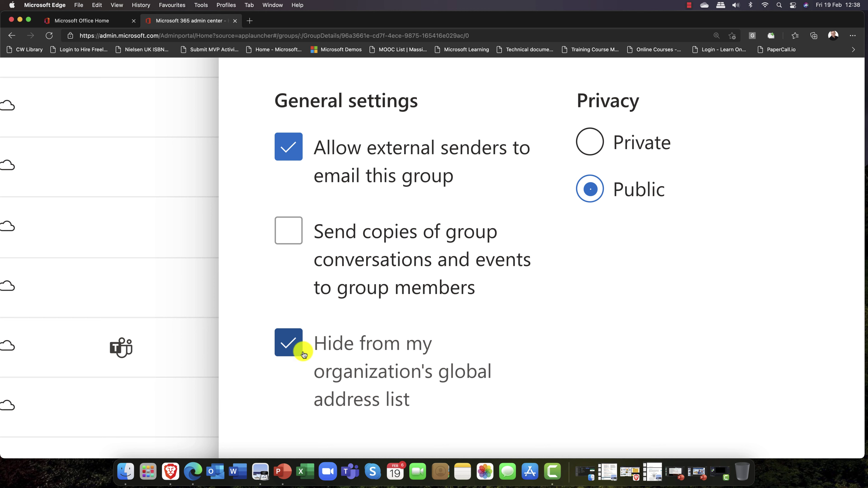
- Try Private privacy for STG-Sales, then leave it set to Public
{"action": "left_click", "coordinate": [601, 146]}
{"action": "left_click", "coordinate": [591, 188]}
{"action": "left_click", "coordinate": [591, 142]}
{"action": "left_click", "coordinate": [589, 191]}
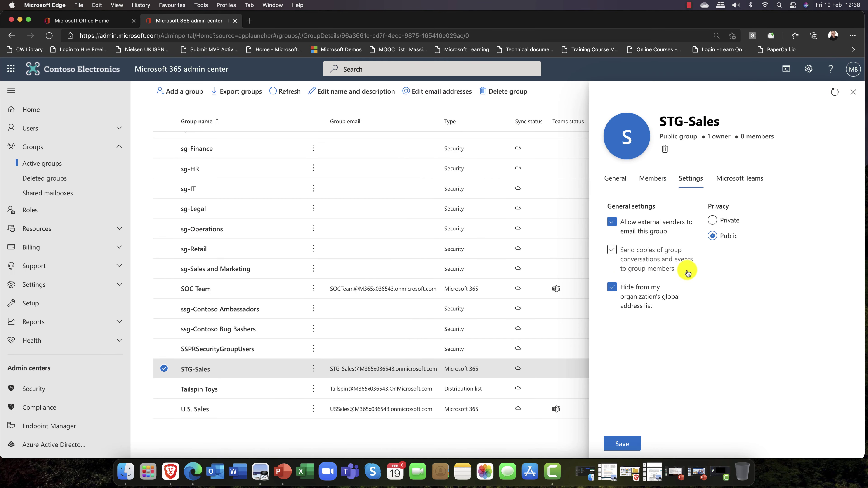
- Create a Microsoft Teams team for STG-Sales from its Teams tab, then return to General
{"action": "left_click", "coordinate": [736, 183]}
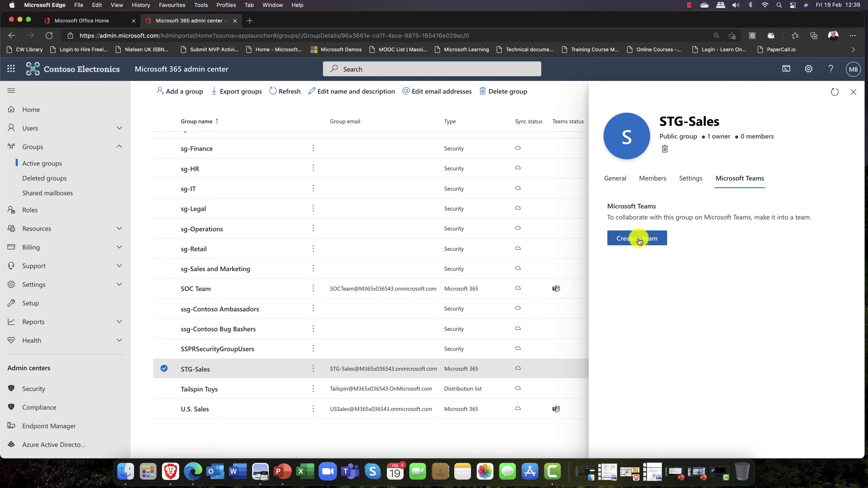
{"action": "left_click", "coordinate": [640, 241]}
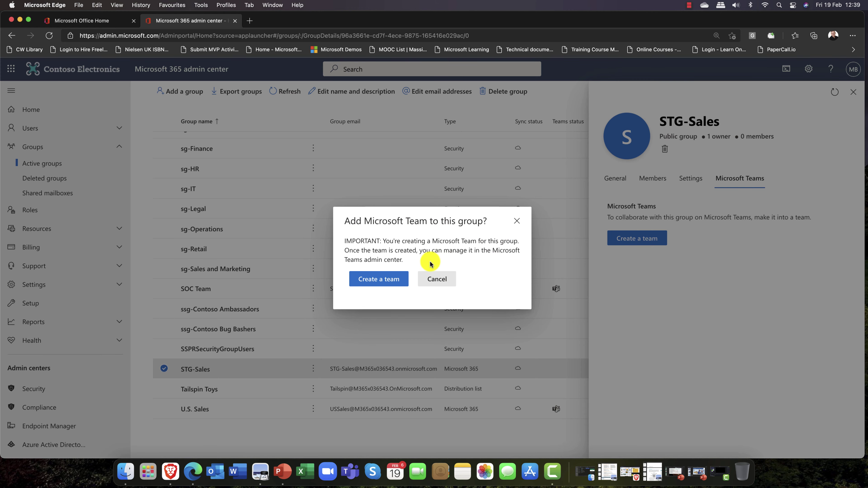
{"action": "left_click", "coordinate": [392, 283]}
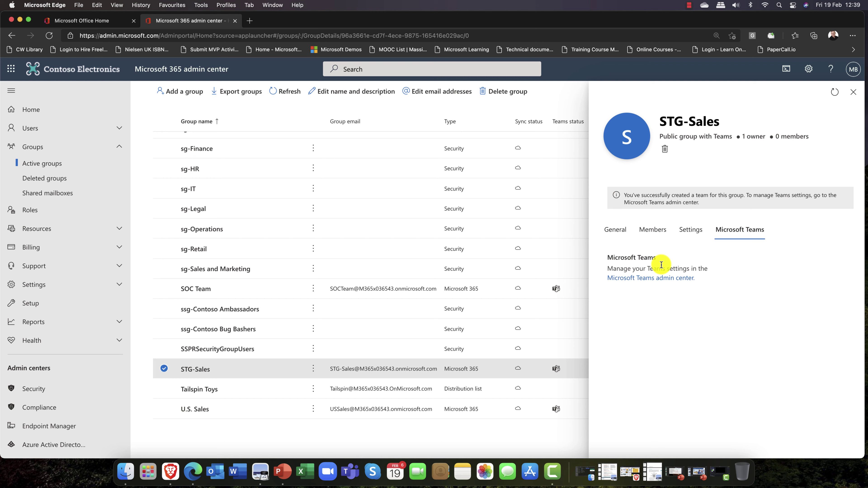
{"action": "left_click_drag", "start_coordinate": [749, 272], "coordinate": [585, 304]}
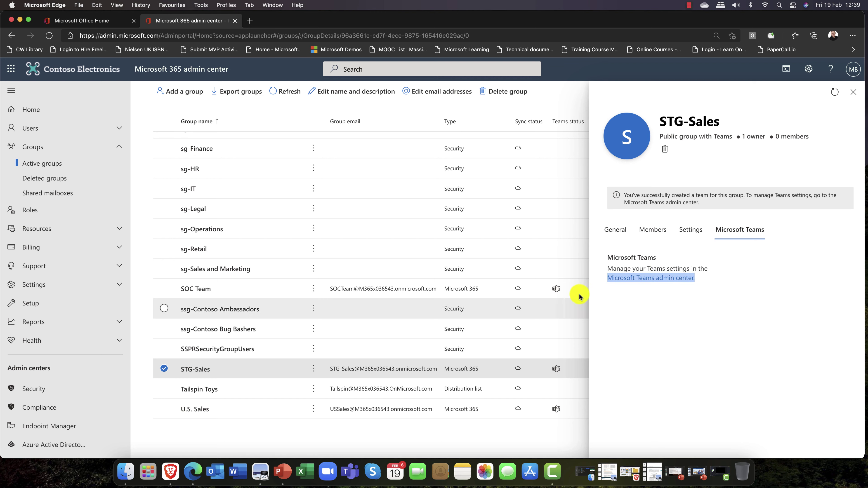
{"action": "left_click", "coordinate": [664, 260]}
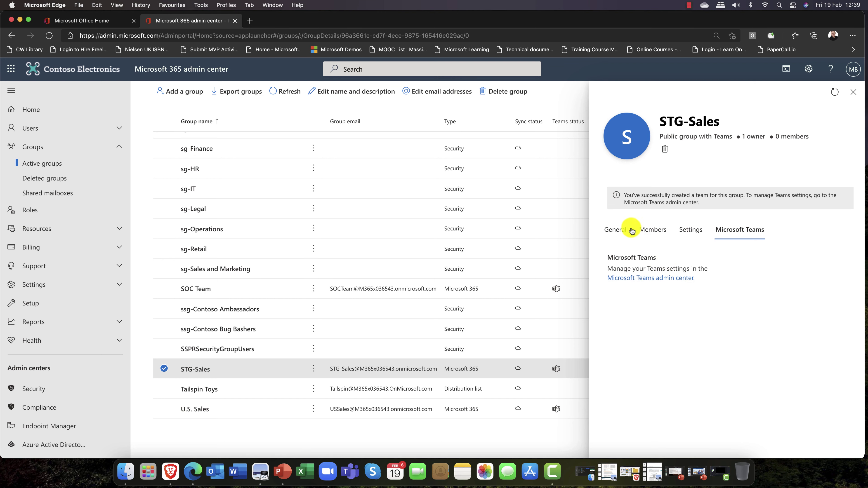
{"action": "left_click", "coordinate": [613, 231]}
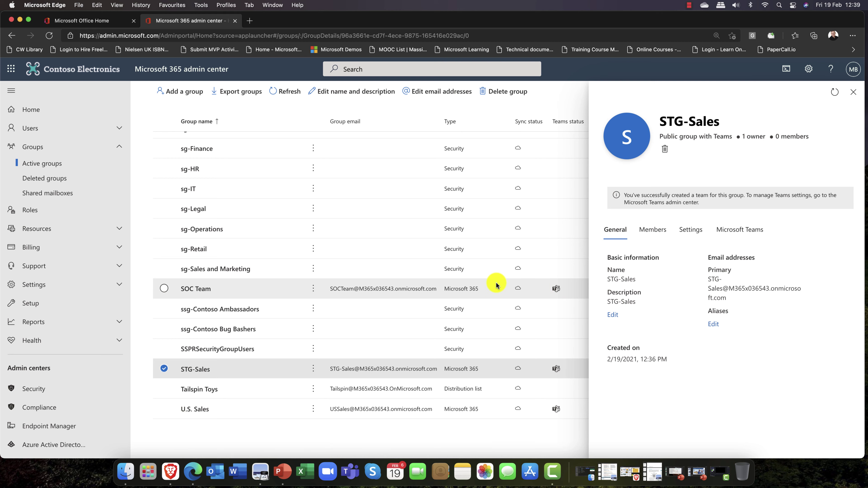
- Close the STG-Sales details pane, leaving the full Active groups list showing
{"action": "scroll", "coordinate": [496, 285], "scroll_direction": "up", "scroll_amount": 10}
{"action": "scroll", "coordinate": [496, 285], "scroll_direction": "up", "scroll_amount": 6}
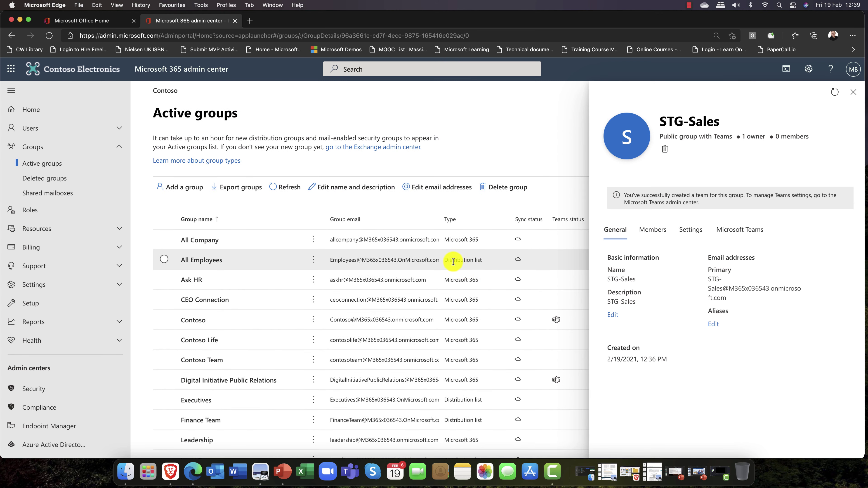
{"action": "scroll", "coordinate": [308, 264], "scroll_direction": "up", "scroll_amount": 1}
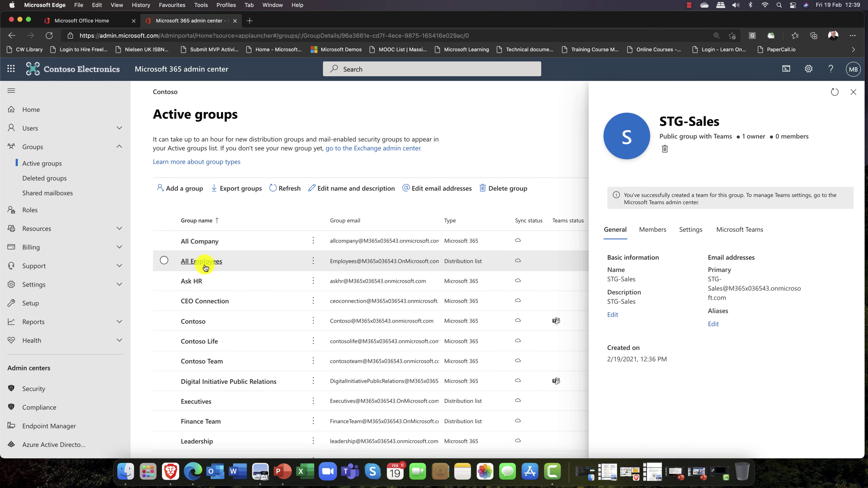
{"action": "scroll", "coordinate": [207, 266], "scroll_direction": "down", "scroll_amount": 1}
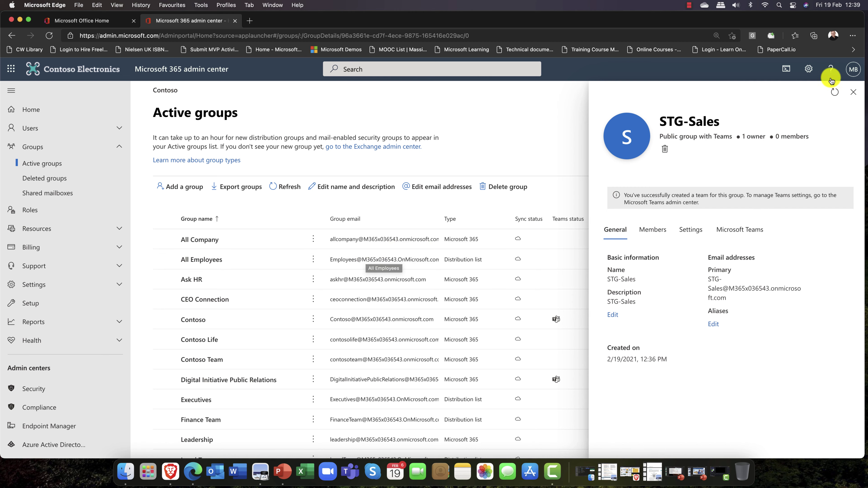
{"action": "left_click", "coordinate": [854, 92]}
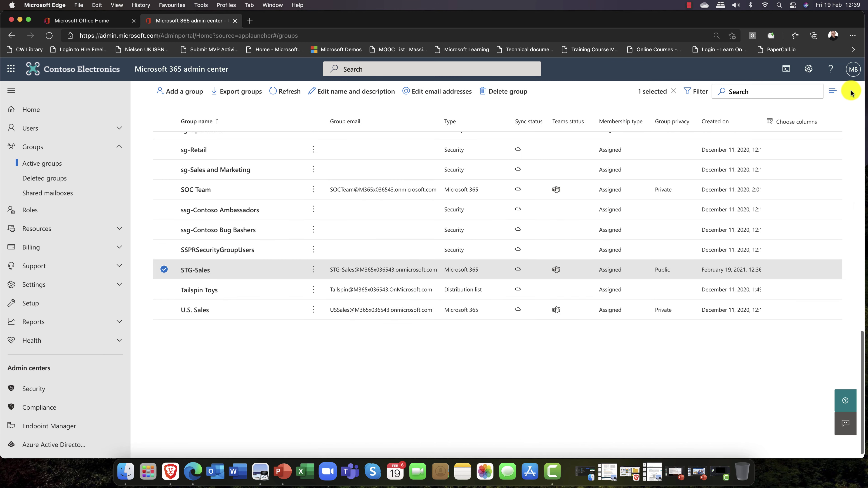
{"action": "scroll", "coordinate": [236, 260], "scroll_direction": "up", "scroll_amount": 15}
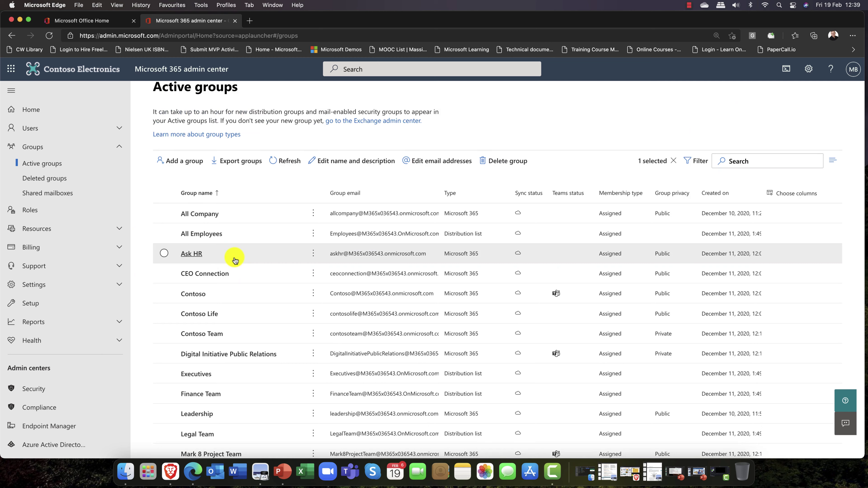
{"action": "left_click", "coordinate": [205, 236]}
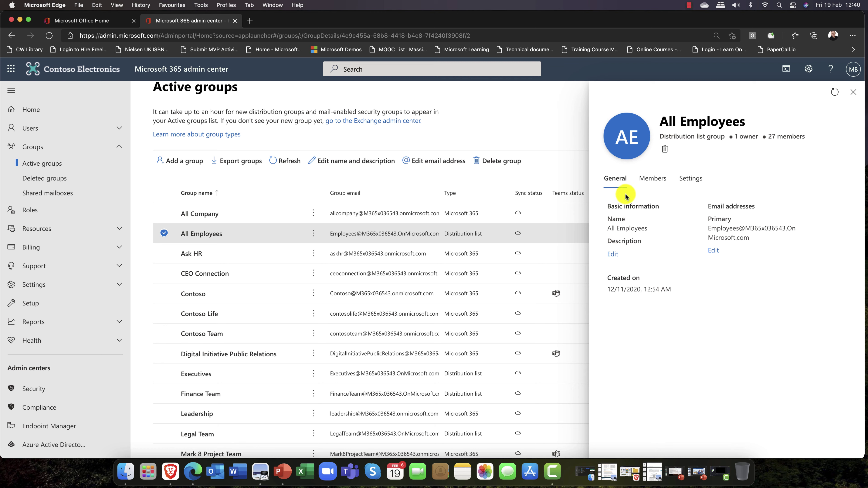
{"action": "left_click", "coordinate": [678, 179]}
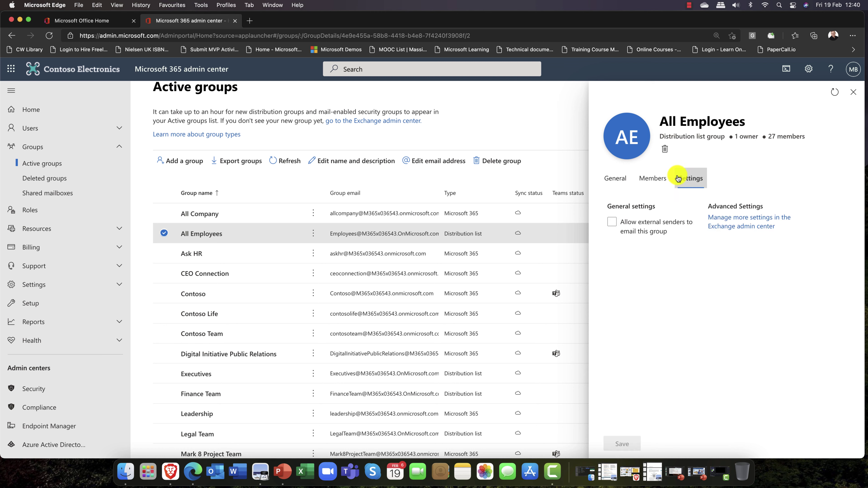
{"action": "left_click", "coordinate": [659, 221]}
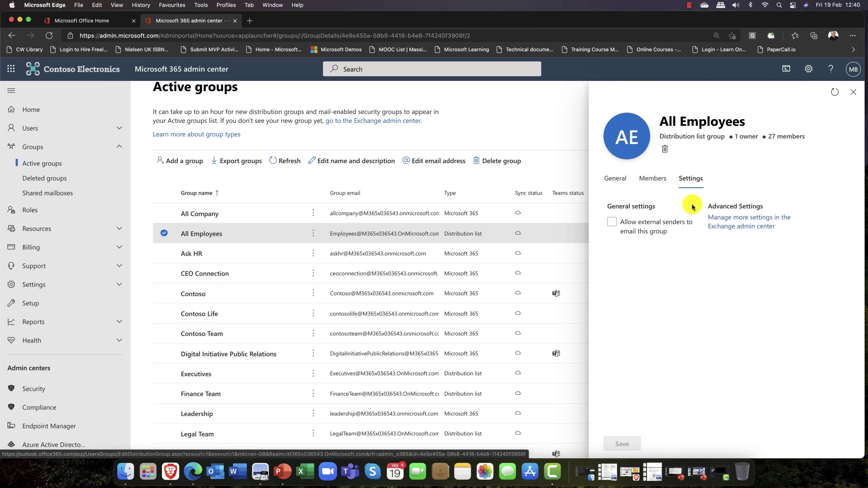
{"action": "left_click", "coordinate": [609, 187]}
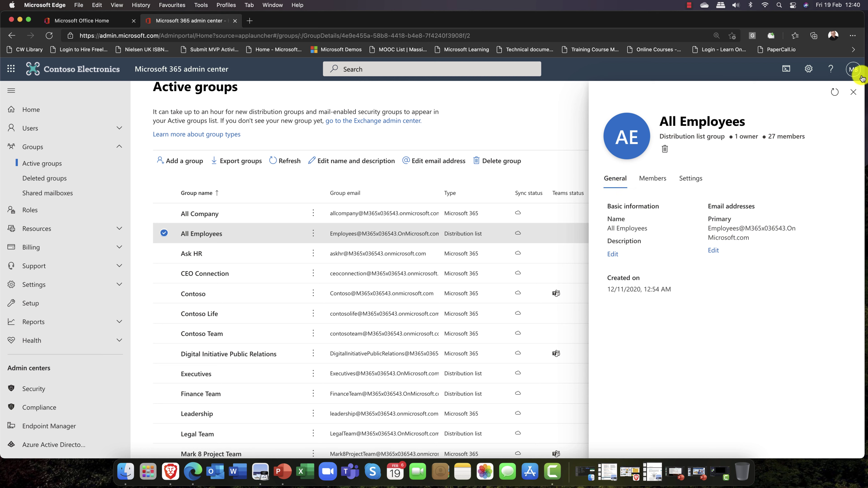
{"action": "left_click", "coordinate": [853, 91]}
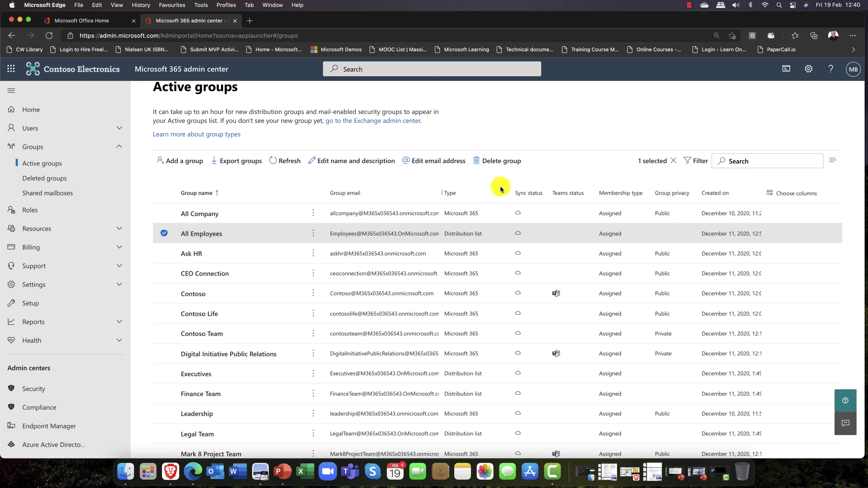
- Select STG-Sales in Active groups and delete it, leaving 41 groups listed
{"action": "scroll", "coordinate": [284, 301], "scroll_direction": "down", "scroll_amount": 10}
{"action": "scroll", "coordinate": [285, 293], "scroll_direction": "down", "scroll_amount": 10}
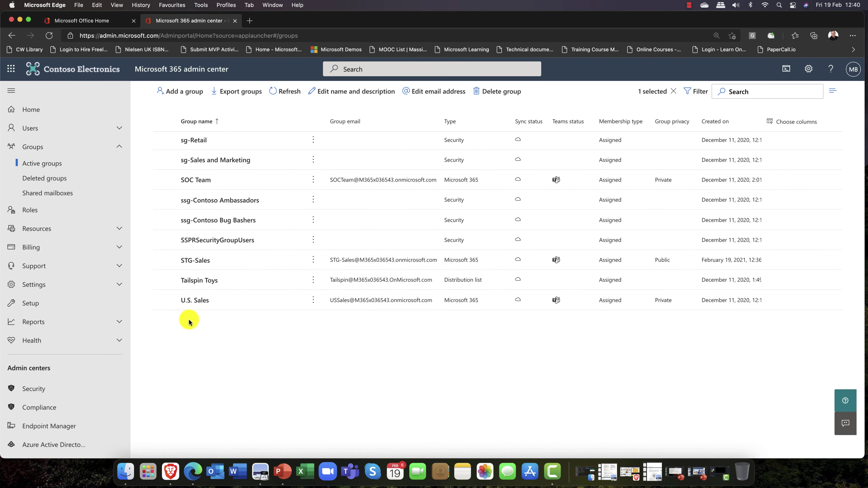
{"action": "scroll", "coordinate": [164, 301], "scroll_direction": "up", "scroll_amount": 2}
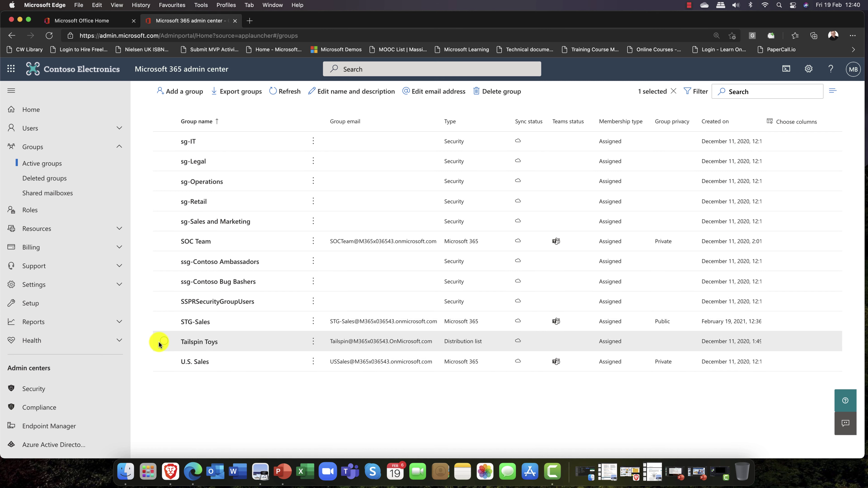
{"action": "left_click", "coordinate": [164, 325]}
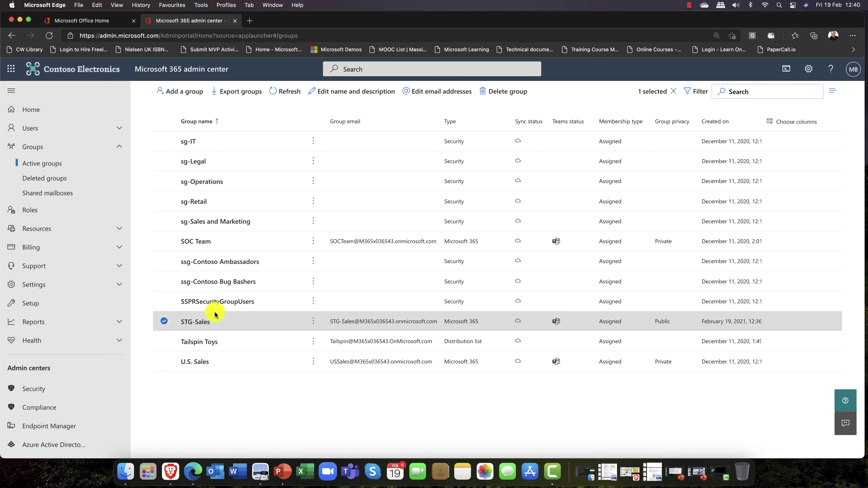
{"action": "left_click", "coordinate": [504, 97]}
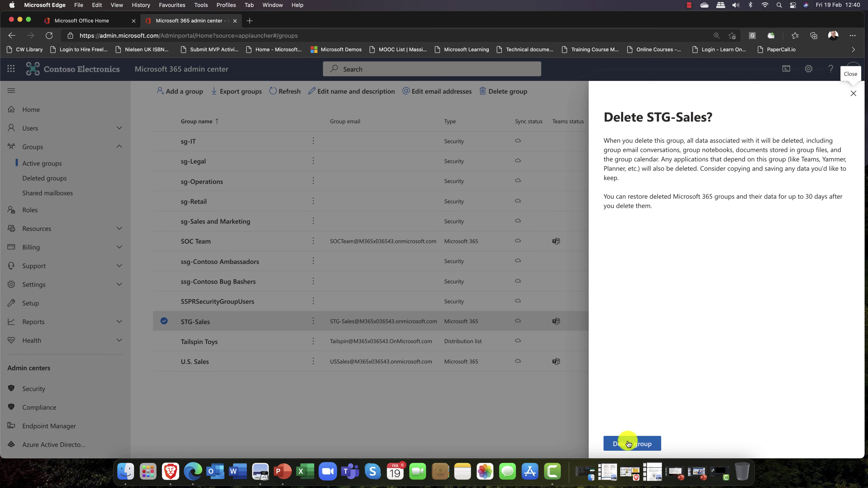
{"action": "left_click", "coordinate": [628, 443]}
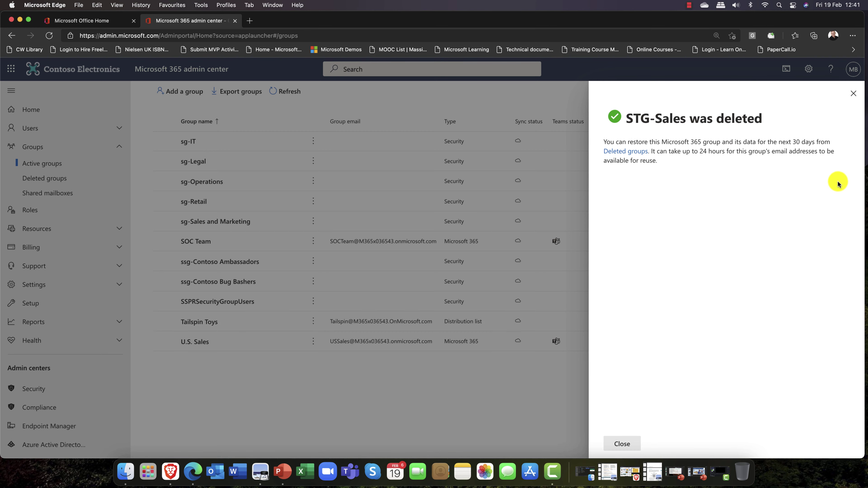
{"action": "left_click", "coordinate": [853, 93]}
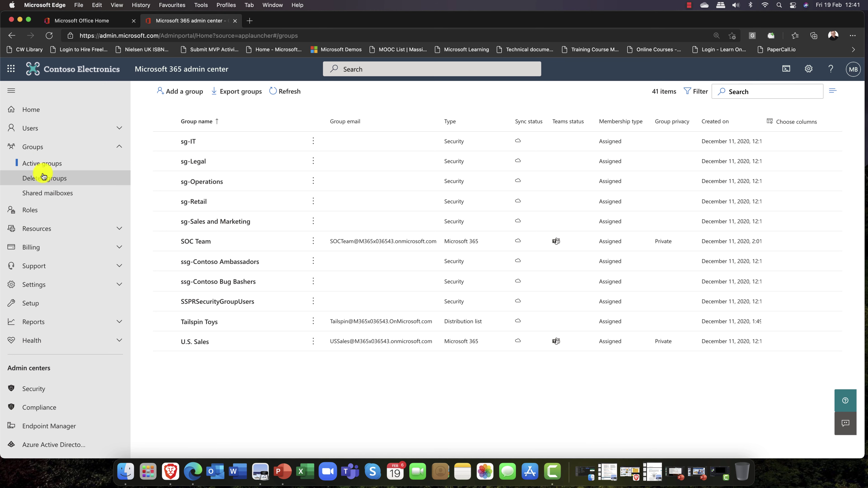
- Restore STG-Sales from Deleted groups and return to Active groups, now 42 items
{"action": "left_click", "coordinate": [42, 181]}
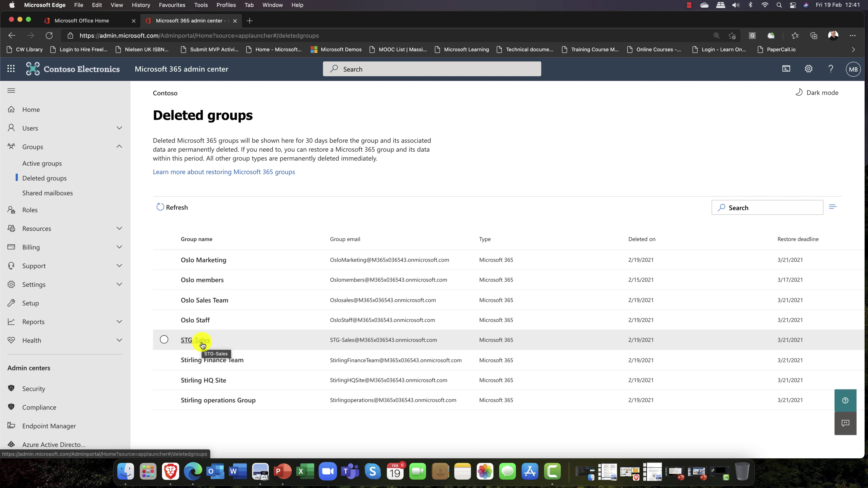
{"action": "left_click", "coordinate": [164, 342]}
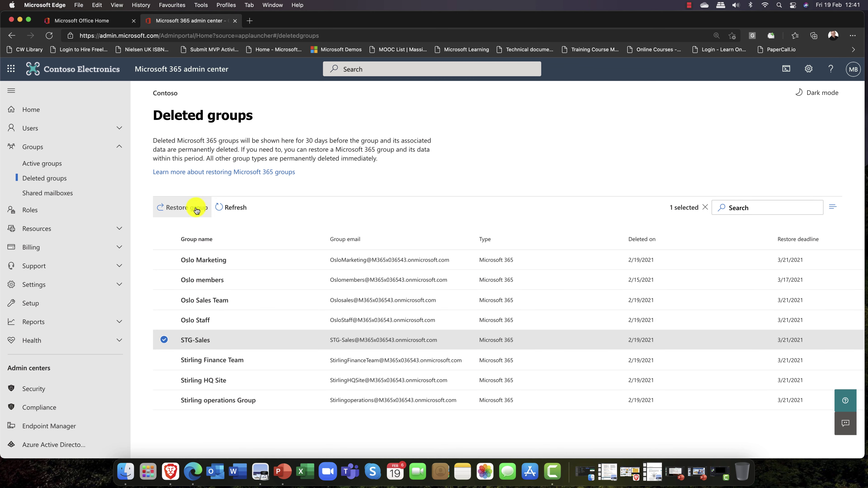
{"action": "left_click", "coordinate": [177, 211]}
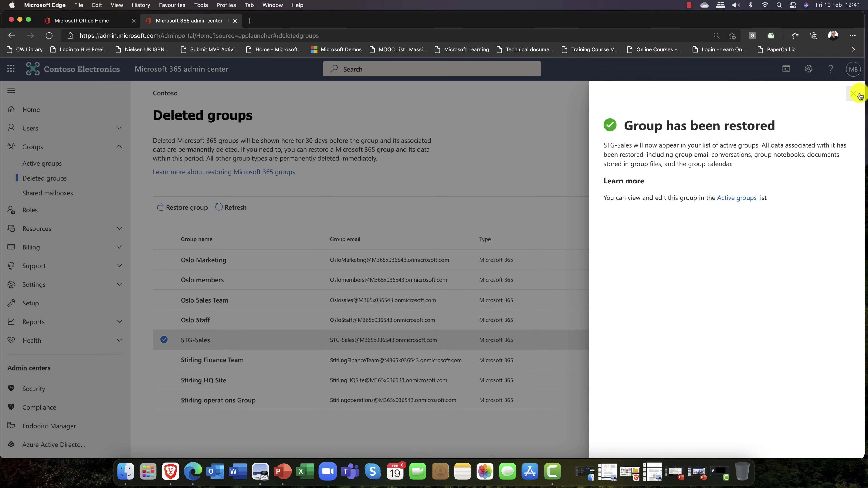
{"action": "left_click", "coordinate": [852, 94]}
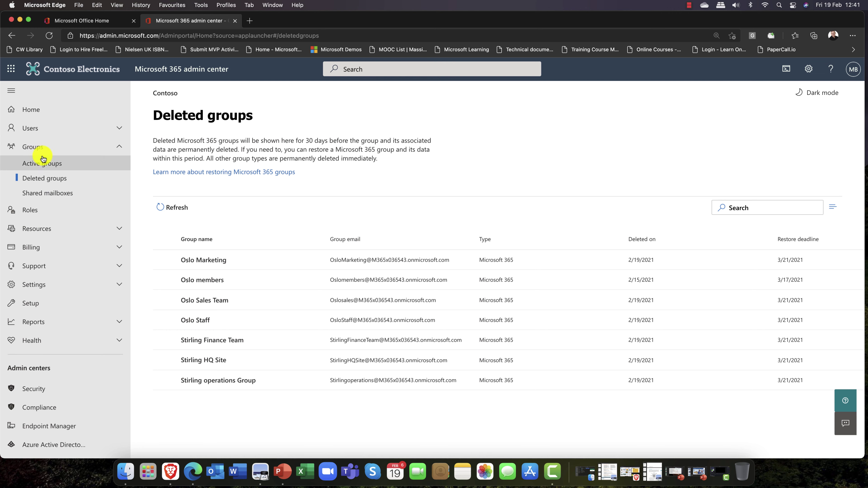
{"action": "left_click", "coordinate": [44, 164]}
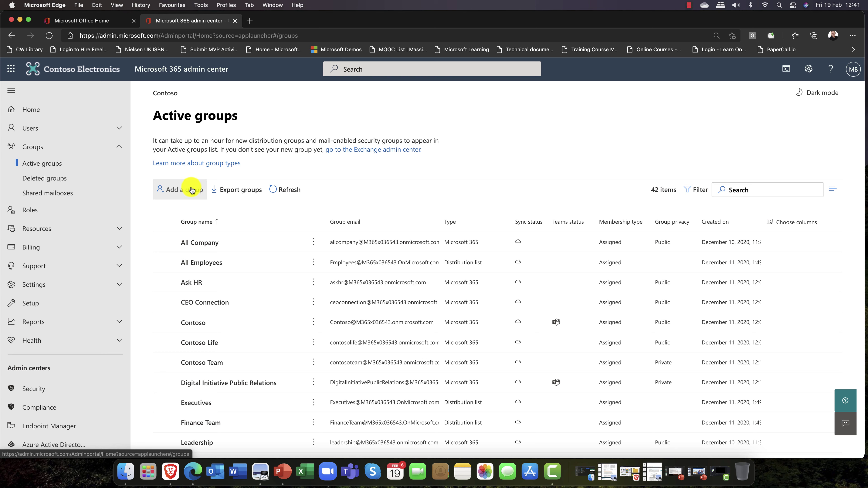
- Launch the Azure Active Directory admin center from the Admin centers navigation
{"action": "left_click", "coordinate": [118, 146]}
{"action": "left_click", "coordinate": [48, 397]}
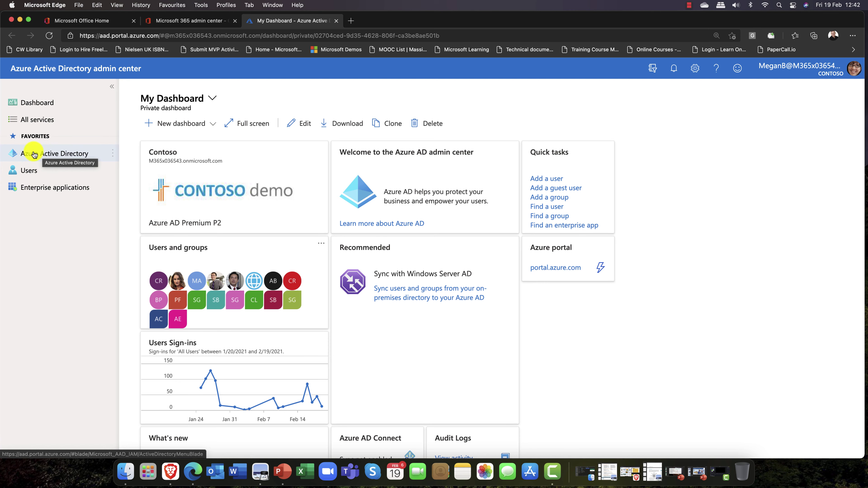
- Open Azure AD's All groups list, load the remaining groups, and start a New group form
{"action": "left_click", "coordinate": [55, 154]}
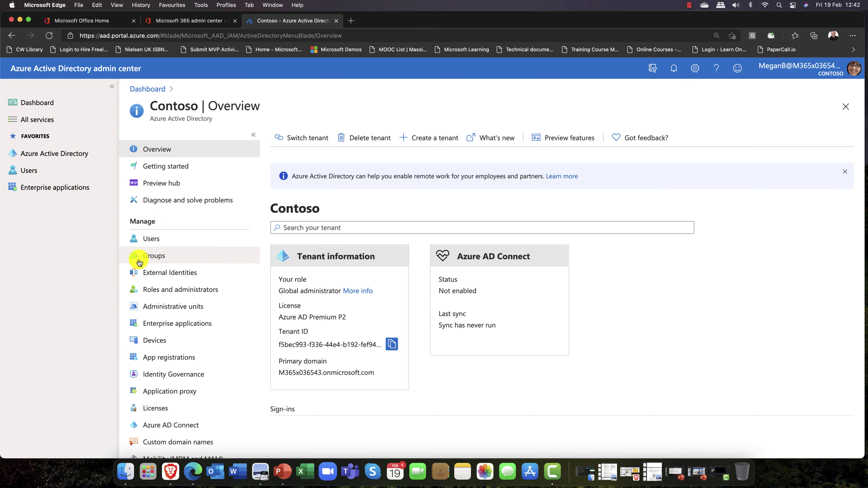
{"action": "left_click", "coordinate": [159, 257]}
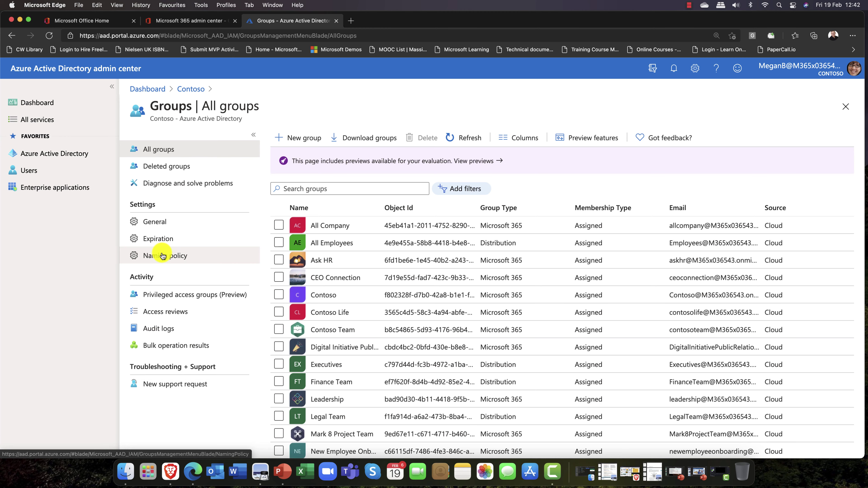
{"action": "scroll", "coordinate": [329, 264], "scroll_direction": "down", "scroll_amount": 4}
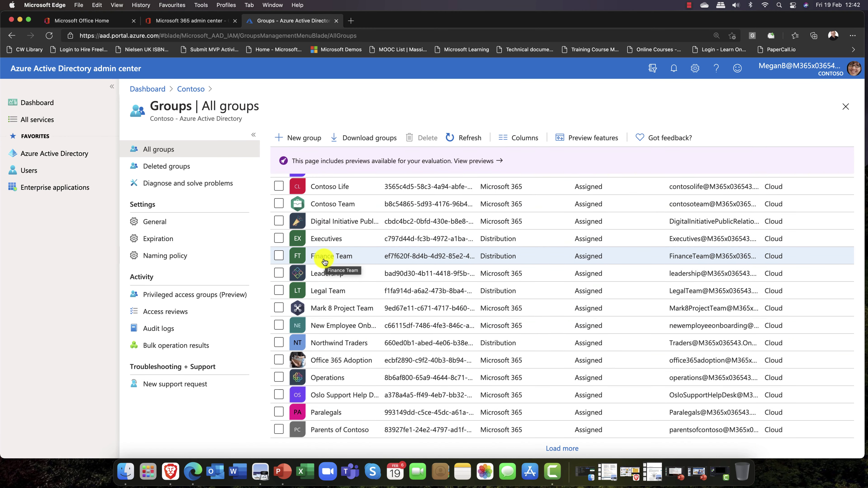
{"action": "scroll", "coordinate": [478, 326], "scroll_direction": "up", "scroll_amount": 4}
{"action": "scroll", "coordinate": [478, 325], "scroll_direction": "down", "scroll_amount": 4}
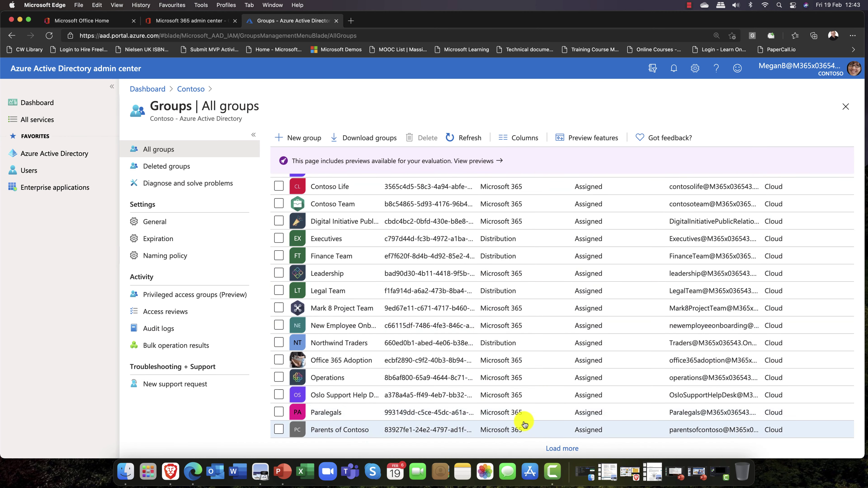
{"action": "left_click", "coordinate": [563, 449]}
{"action": "scroll", "coordinate": [478, 361], "scroll_direction": "down", "scroll_amount": 1}
{"action": "scroll", "coordinate": [478, 357], "scroll_direction": "down", "scroll_amount": 5}
{"action": "scroll", "coordinate": [479, 359], "scroll_direction": "up", "scroll_amount": 10}
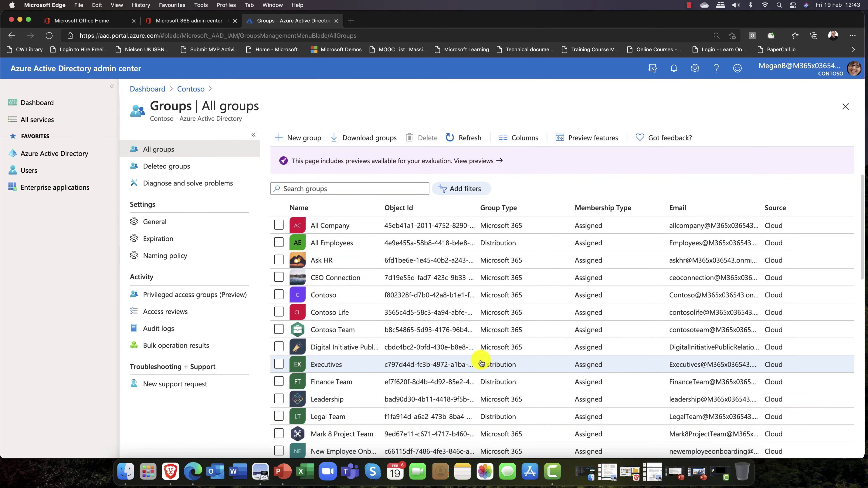
{"action": "left_click", "coordinate": [352, 188]}
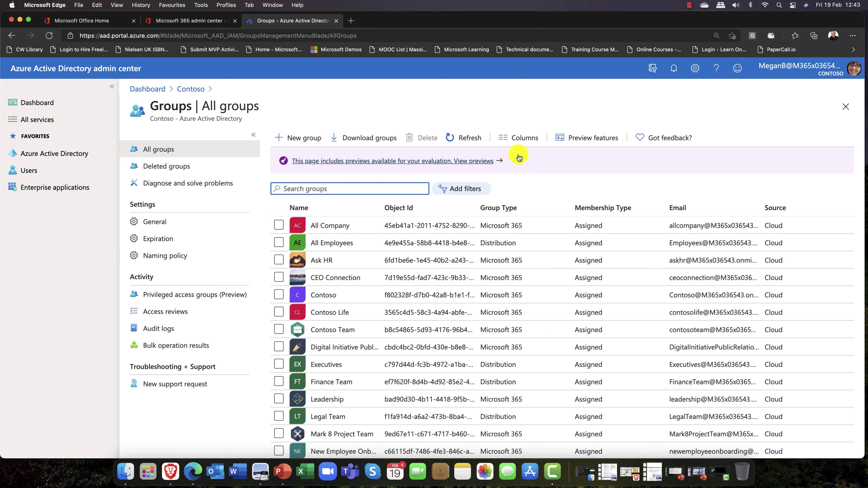
{"action": "left_click", "coordinate": [300, 139]}
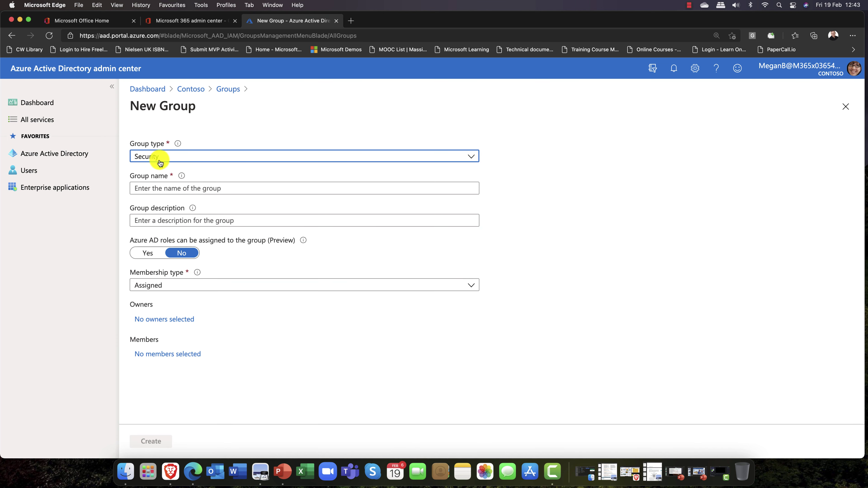
- Set the new group's type to Security after briefly choosing Microsoft 365
{"action": "left_click", "coordinate": [194, 160]}
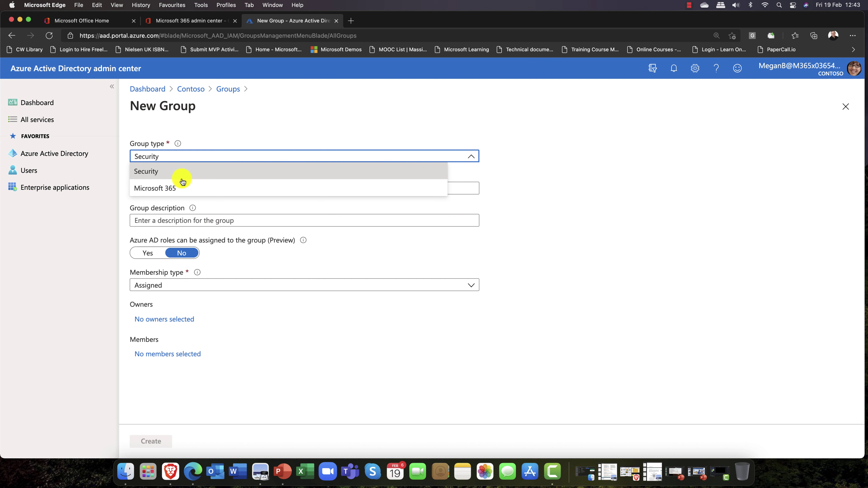
{"action": "left_click", "coordinate": [161, 191]}
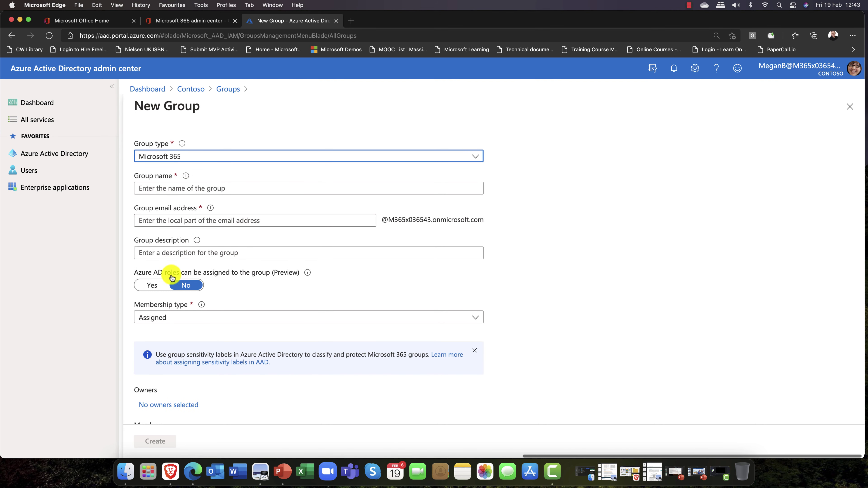
{"action": "scroll", "coordinate": [199, 267], "scroll_direction": "down", "scroll_amount": 2}
{"action": "scroll", "coordinate": [197, 269], "scroll_direction": "up", "scroll_amount": 2}
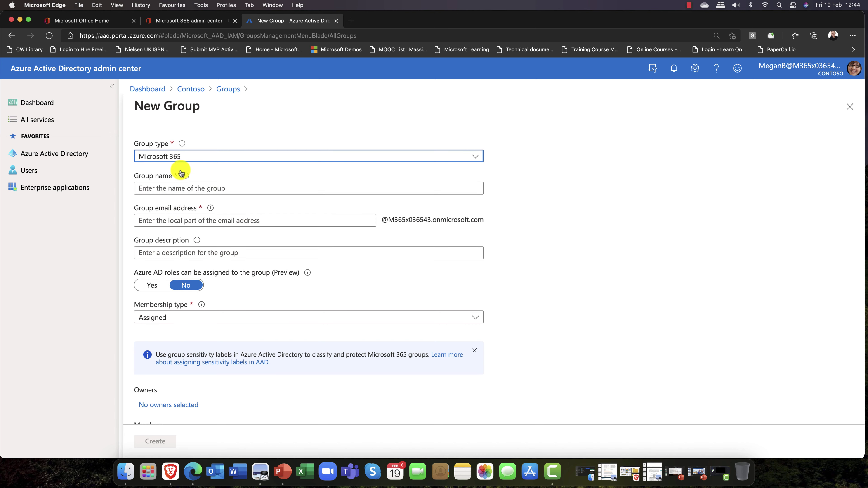
{"action": "left_click", "coordinate": [200, 157]}
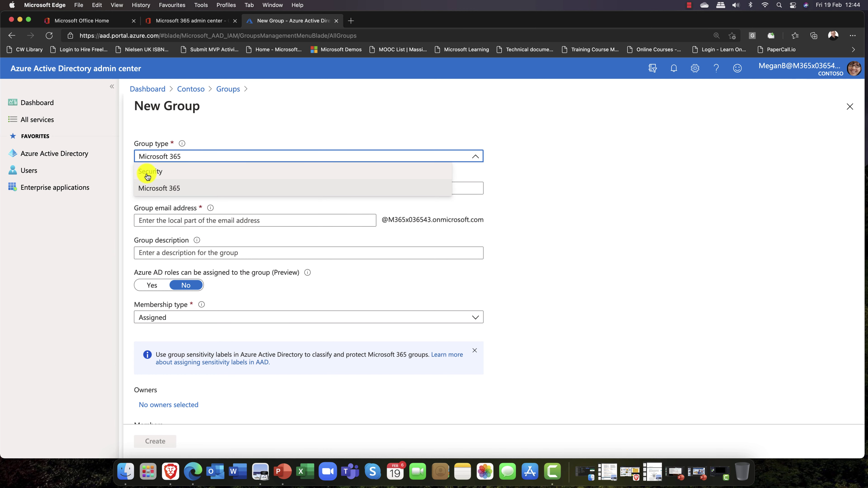
{"action": "left_click", "coordinate": [159, 172]}
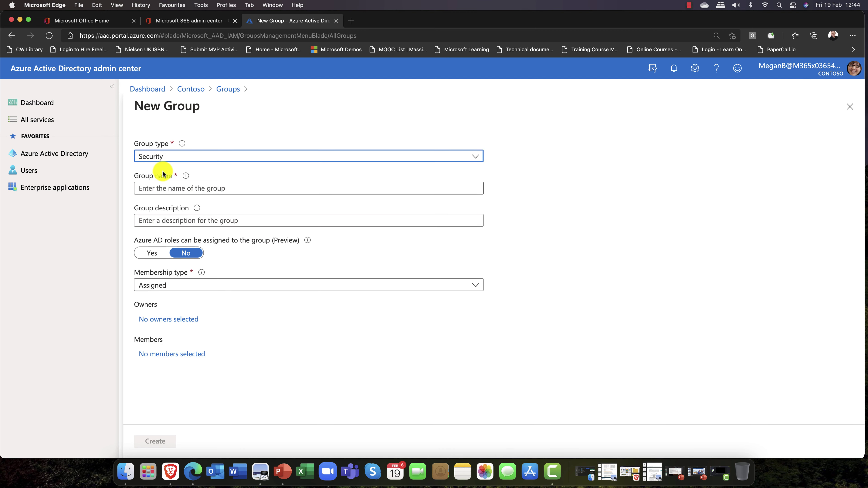
- Name the group 'STG-Support' and move on to the Group description field
{"action": "left_click", "coordinate": [185, 188]}
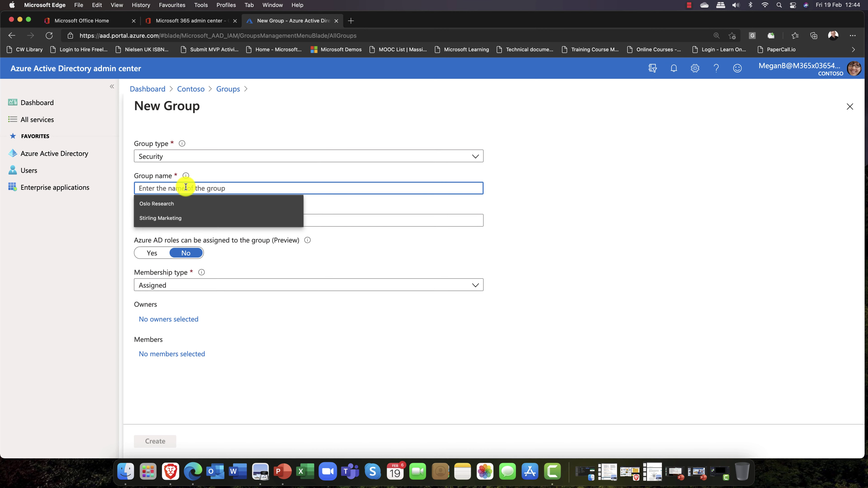
{"action": "type", "text": "ST"}
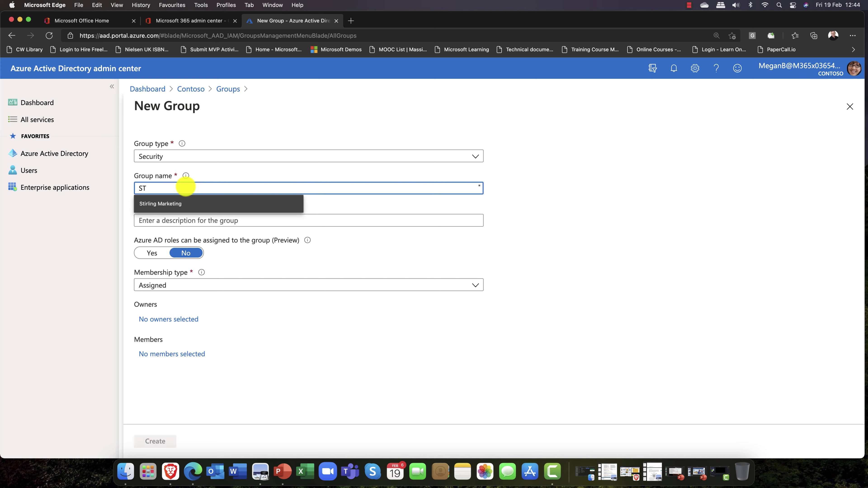
{"action": "type", "text": "G_"}
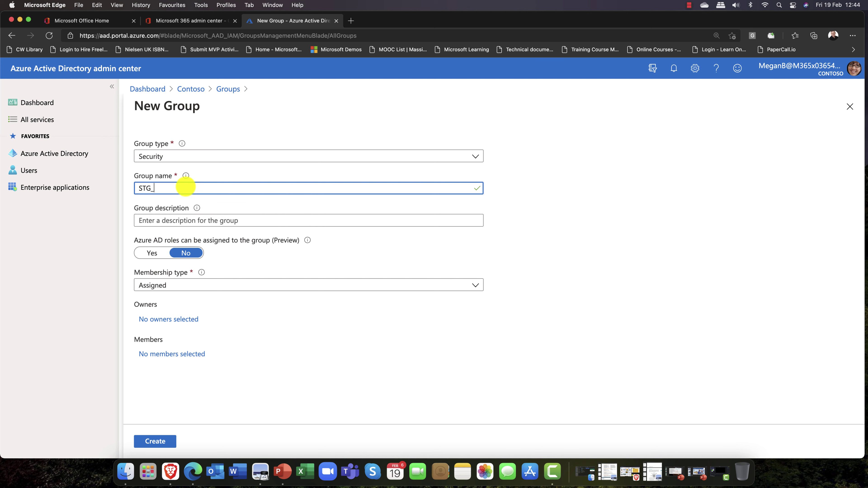
{"action": "key", "text": "BackSpace"}
{"action": "type", "text": "-Support"}
{"action": "left_click", "coordinate": [241, 220]}
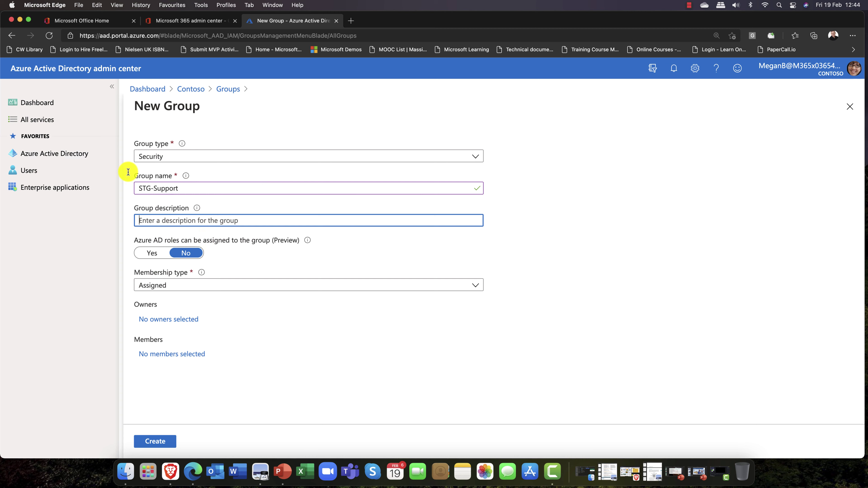
{"action": "scroll", "coordinate": [217, 195], "scroll_direction": "left", "scroll_amount": 1}
{"action": "scroll", "coordinate": [217, 195], "scroll_direction": "left", "scroll_amount": 1}
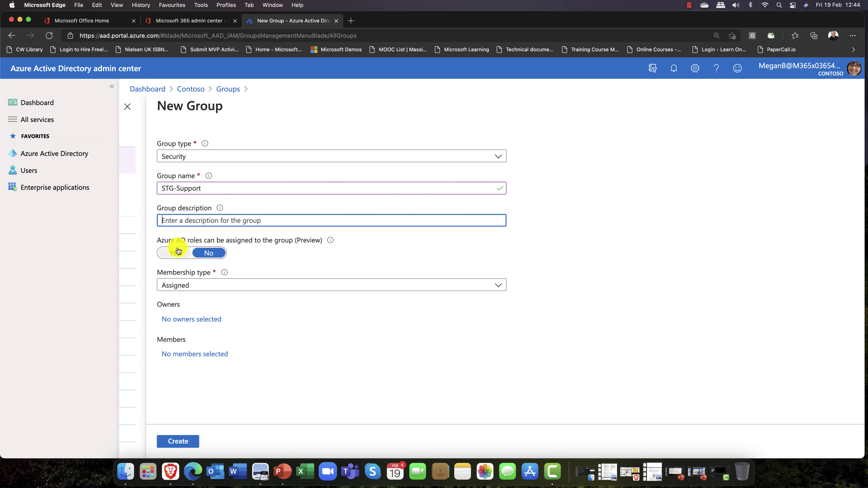
{"action": "scroll", "coordinate": [267, 255], "scroll_direction": "right", "scroll_amount": 2}
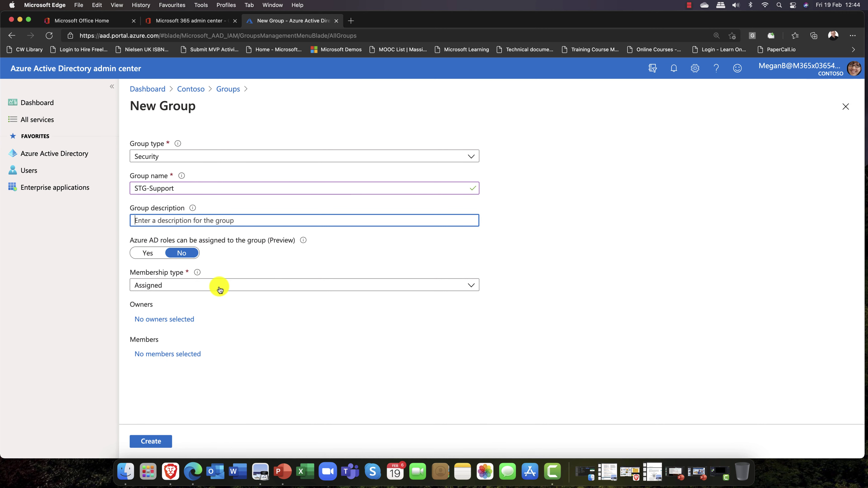
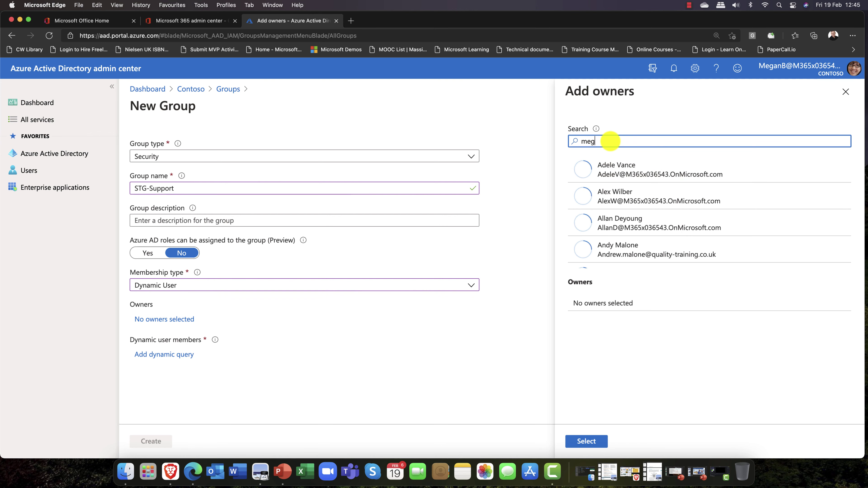
- Set the searched user as STG-Support's only owner and start a dynamic membership query
{"action": "type", "text": "an"}
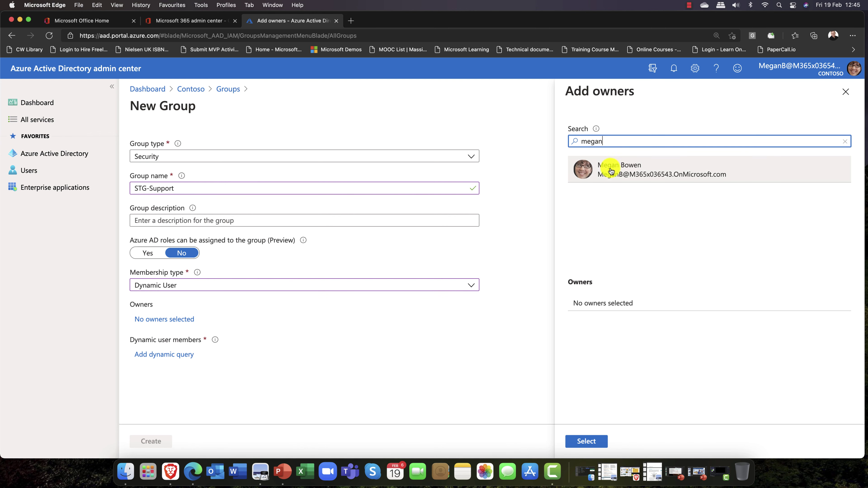
{"action": "left_click", "coordinate": [611, 171]}
{"action": "left_click", "coordinate": [595, 442]}
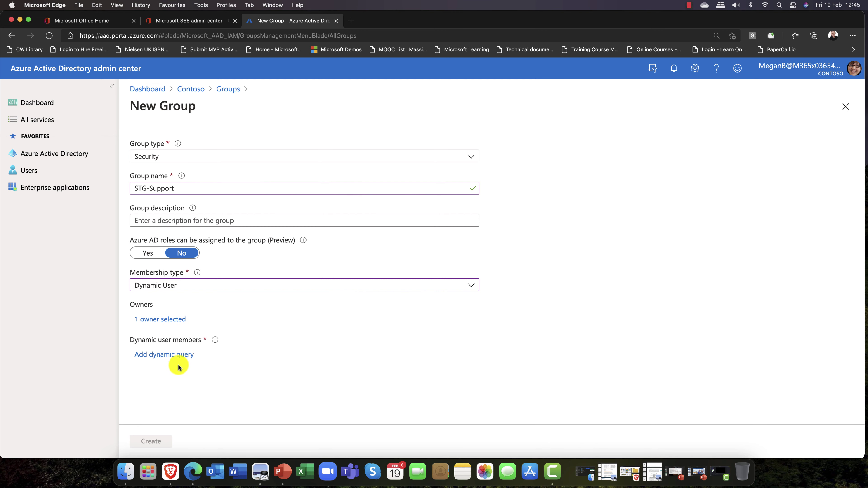
{"action": "left_click", "coordinate": [159, 355]}
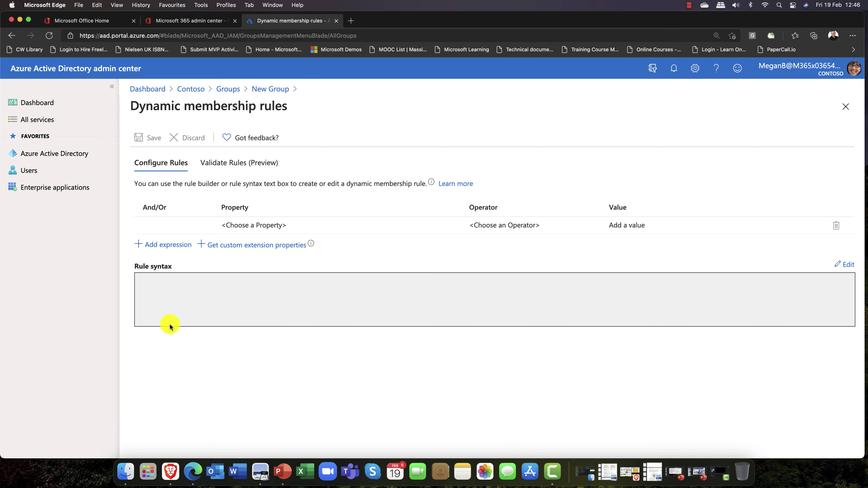
- Base the membership rule on the user's city property with the Equals operator
{"action": "mouse_move", "coordinate": [284, 228]}
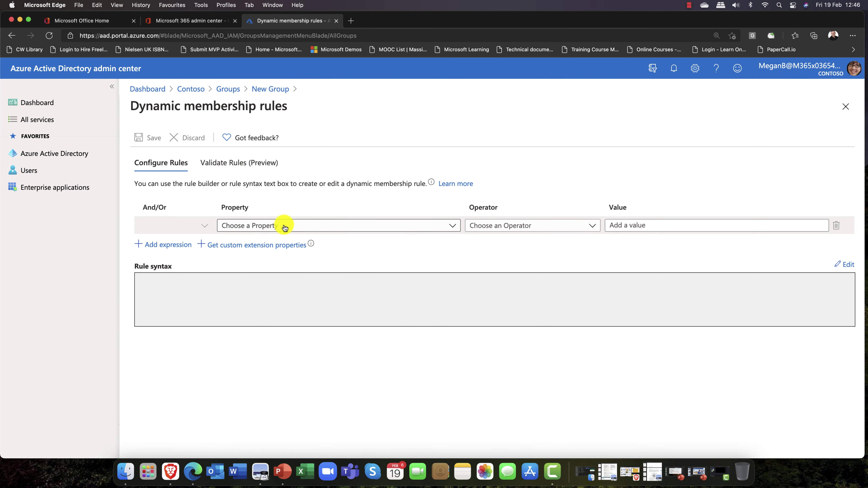
{"action": "left_click", "coordinate": [453, 226]}
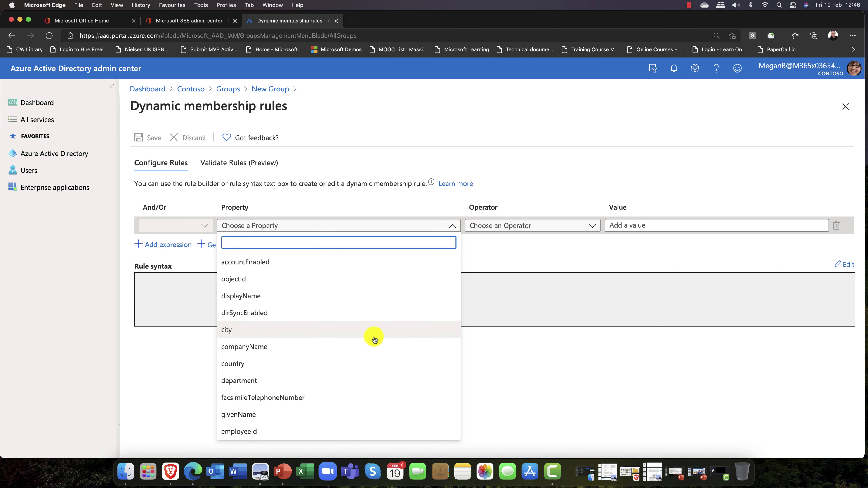
{"action": "left_click", "coordinate": [494, 246]}
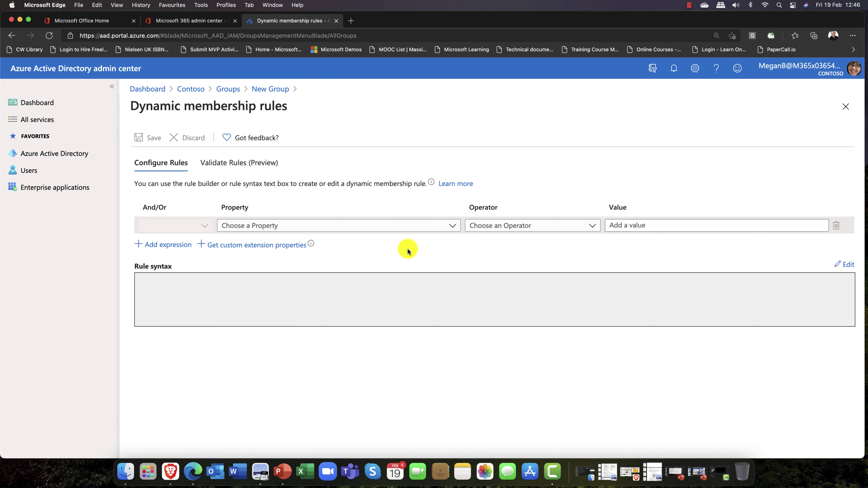
{"action": "left_click", "coordinate": [453, 226]}
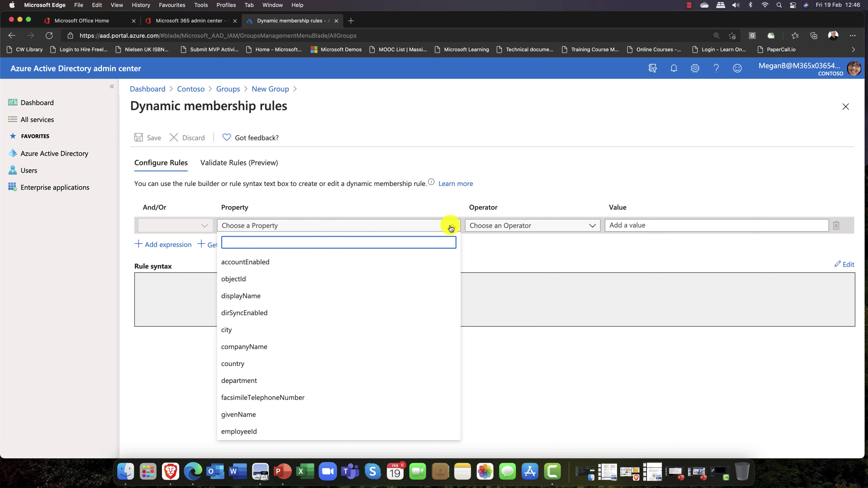
{"action": "scroll", "coordinate": [390, 270], "scroll_direction": "down", "scroll_amount": 2}
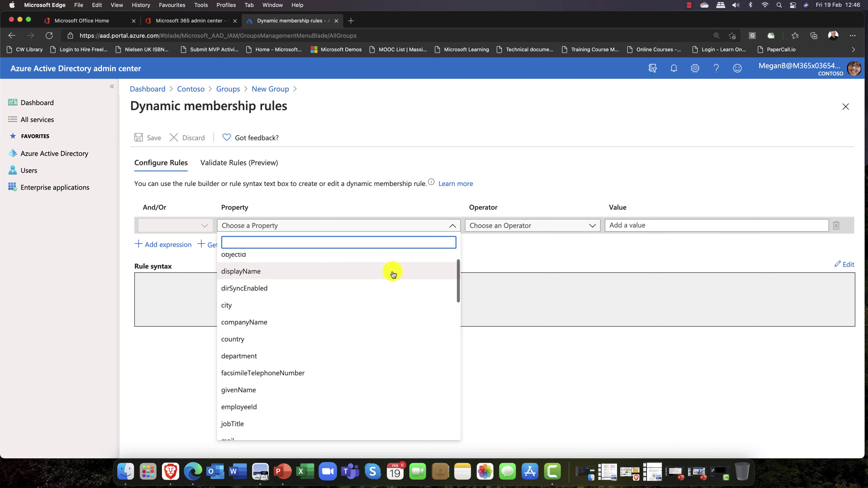
{"action": "scroll", "coordinate": [380, 294], "scroll_direction": "down", "scroll_amount": 2}
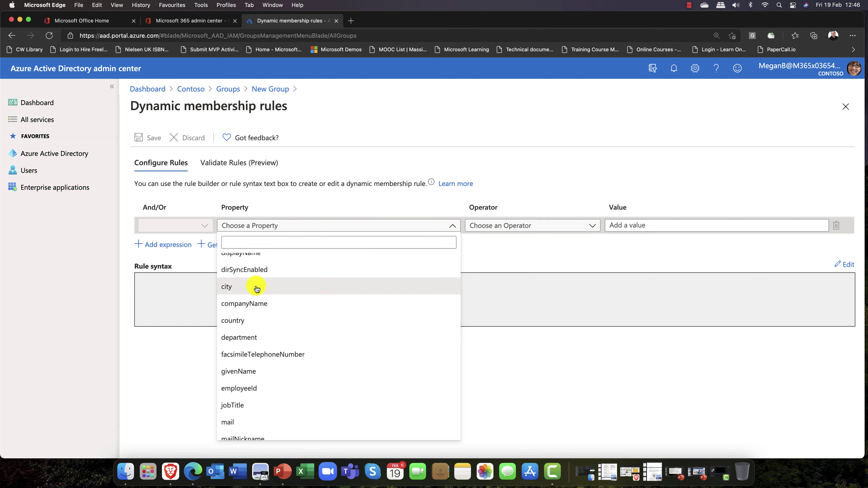
{"action": "left_click", "coordinate": [263, 288]}
{"action": "left_click", "coordinate": [523, 231]}
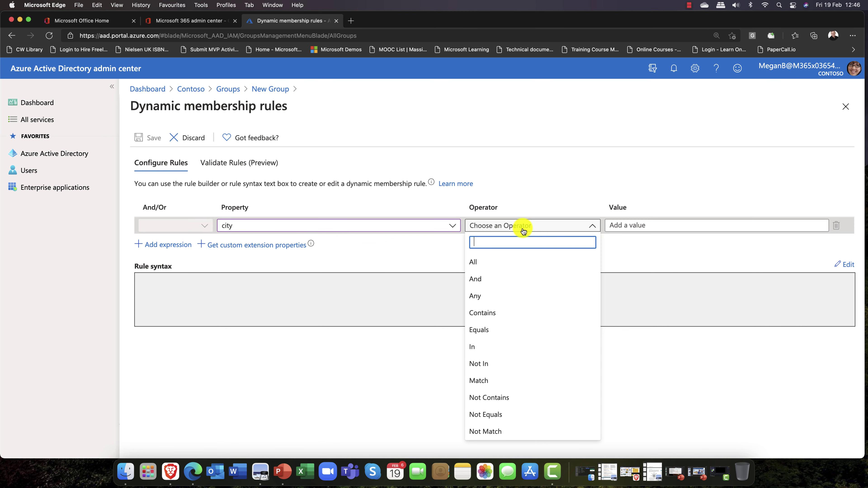
{"action": "left_click", "coordinate": [492, 331]}
- Enter Stirling as the rule value and save the membership rule
{"action": "left_click", "coordinate": [661, 226]}
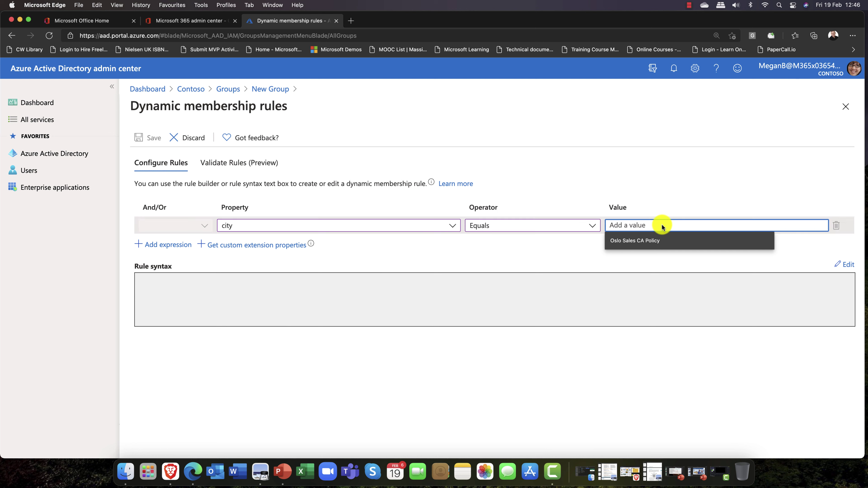
{"action": "type", "text": "Stirling"}
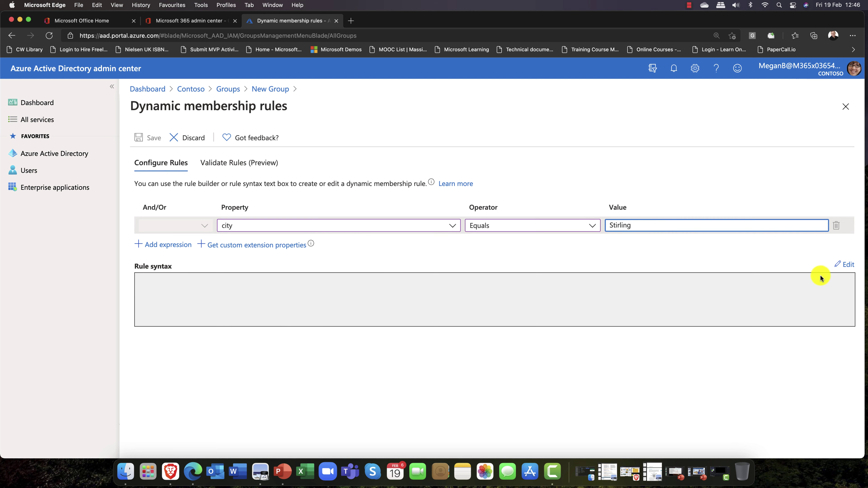
{"action": "left_click", "coordinate": [766, 255]}
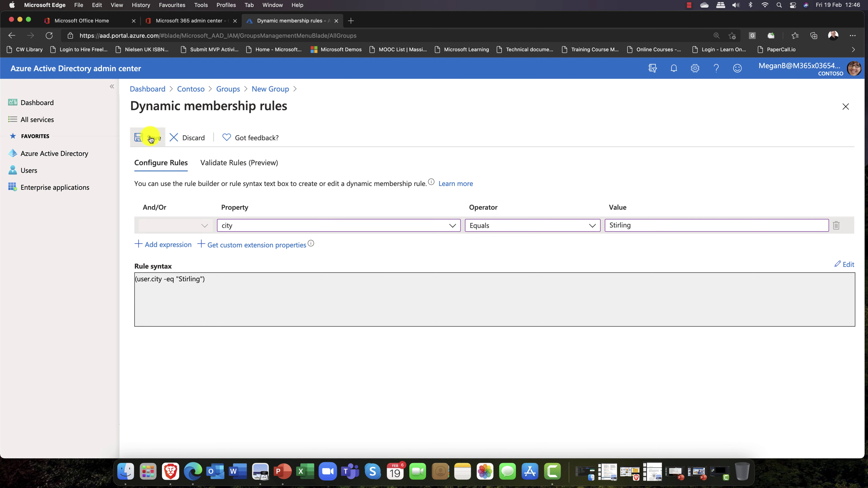
{"action": "left_click", "coordinate": [150, 139]}
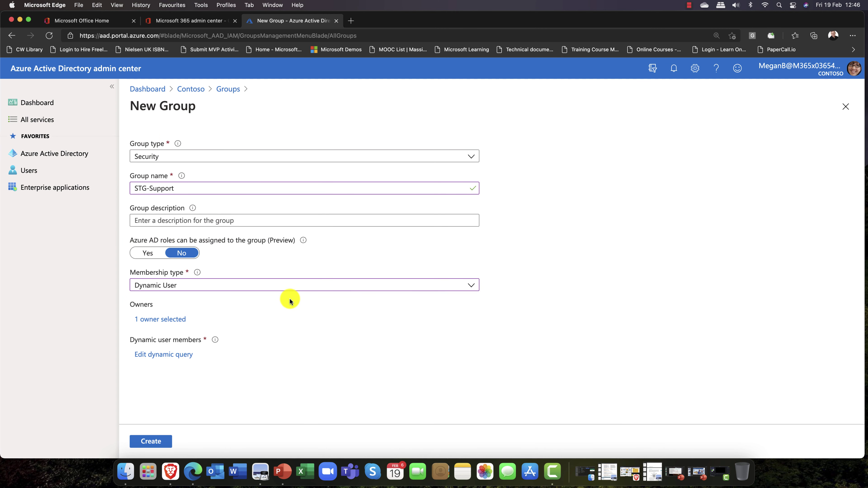
- Create the STG-Support dynamic security group, then go to the Microsoft 365 admin center
{"action": "left_click", "coordinate": [155, 440]}
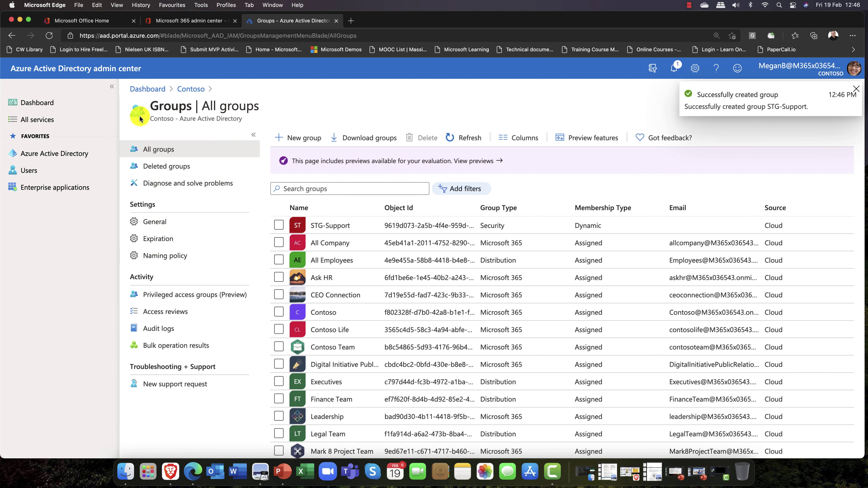
{"action": "left_click", "coordinate": [183, 20]}
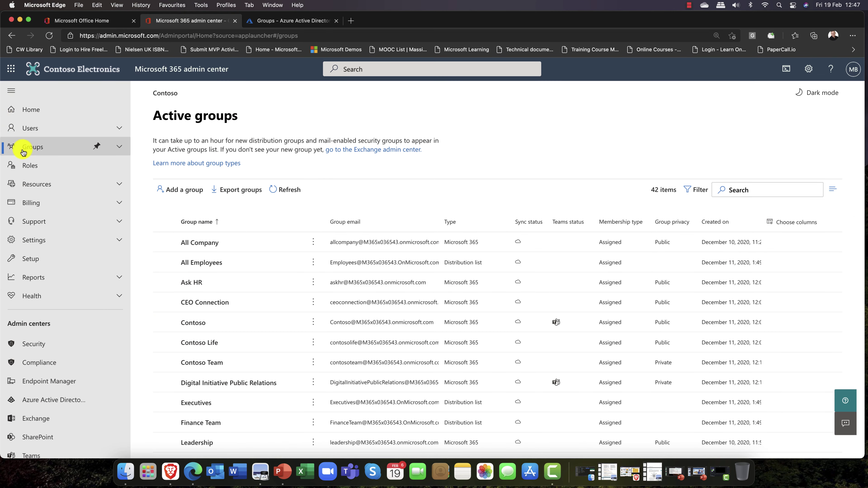
- Go to Users > Active users and start the Add a user wizard
{"action": "left_click", "coordinate": [41, 129]}
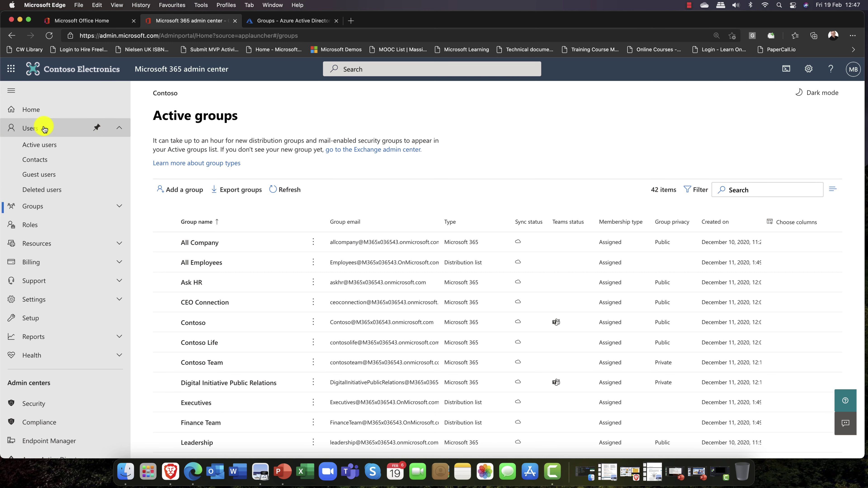
{"action": "scroll", "coordinate": [333, 235], "scroll_direction": "down", "scroll_amount": 1}
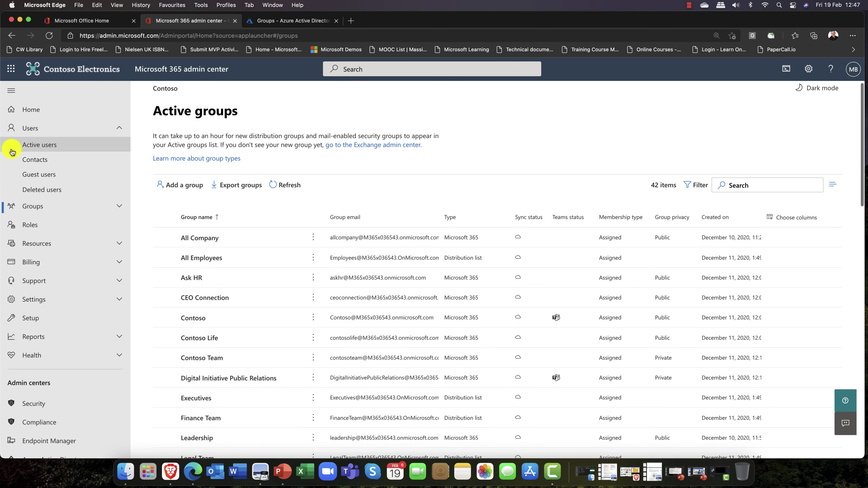
{"action": "left_click", "coordinate": [42, 145]}
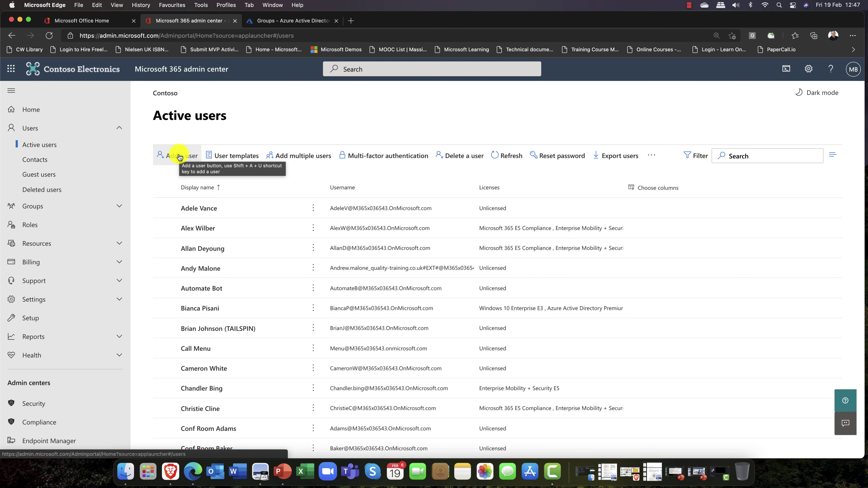
{"action": "left_click", "coordinate": [181, 157]}
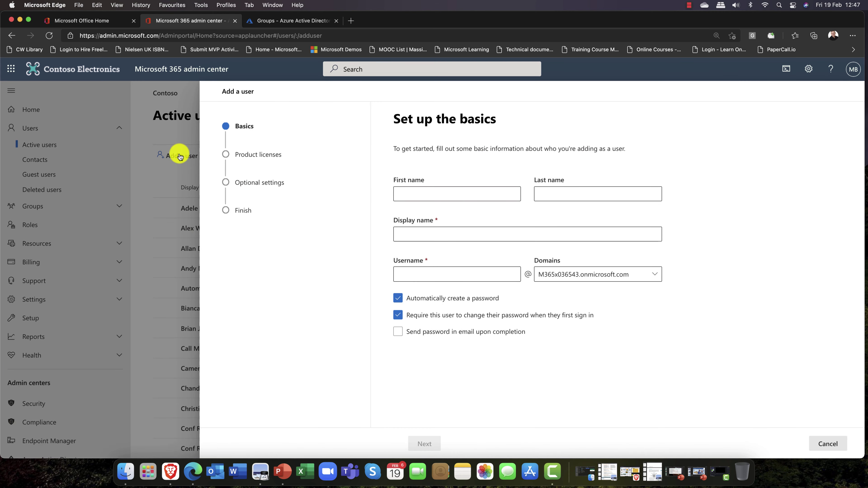
- Enter the new user's first name, last name, display name and username, then continue
{"action": "left_click", "coordinate": [417, 195]}
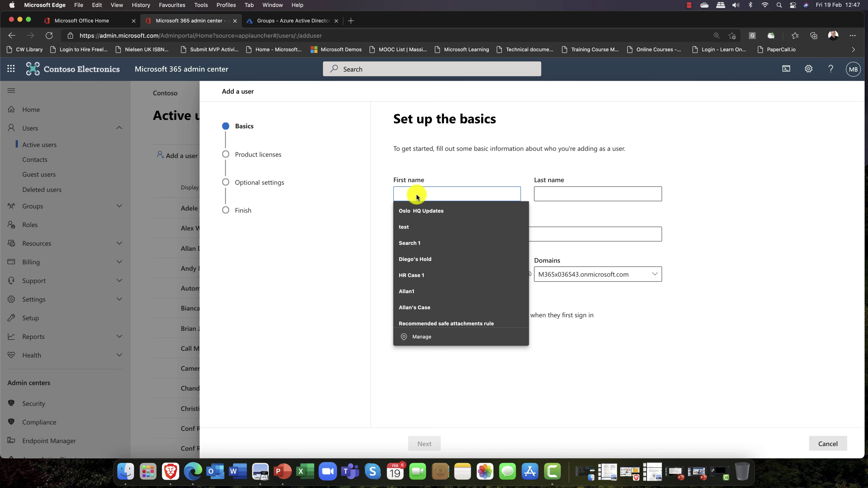
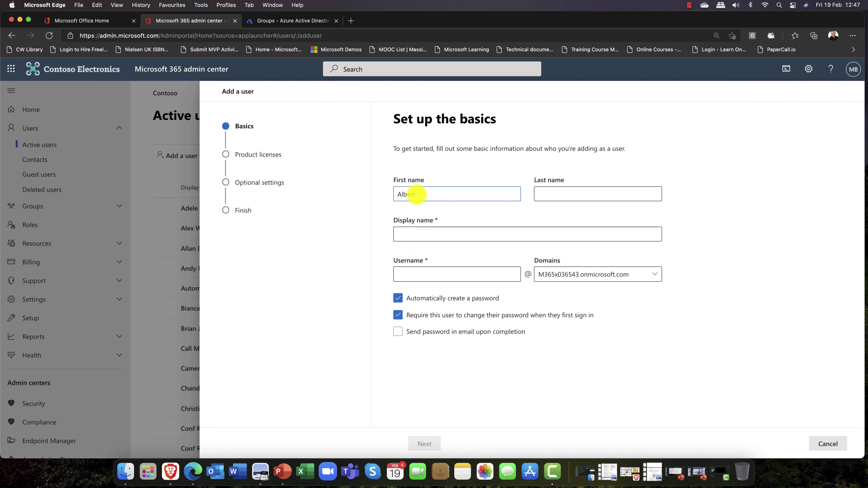
{"action": "key", "text": "Tab"}
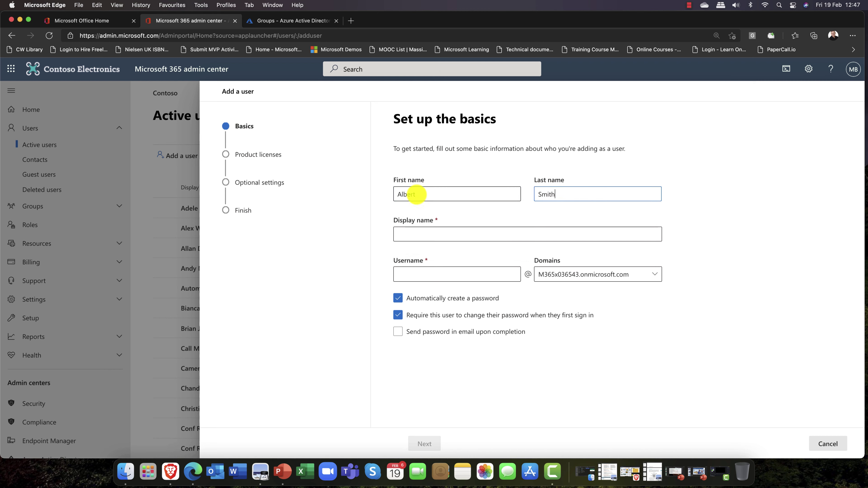
{"action": "left_click", "coordinate": [469, 233]}
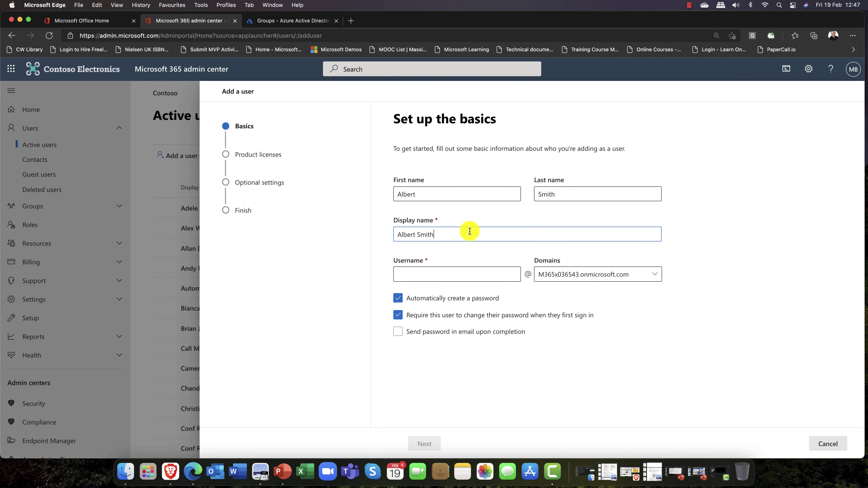
{"action": "left_click", "coordinate": [421, 273]}
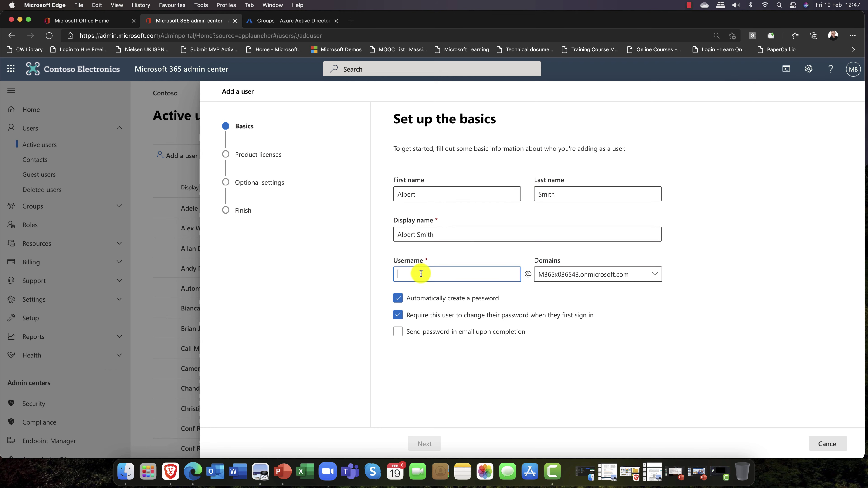
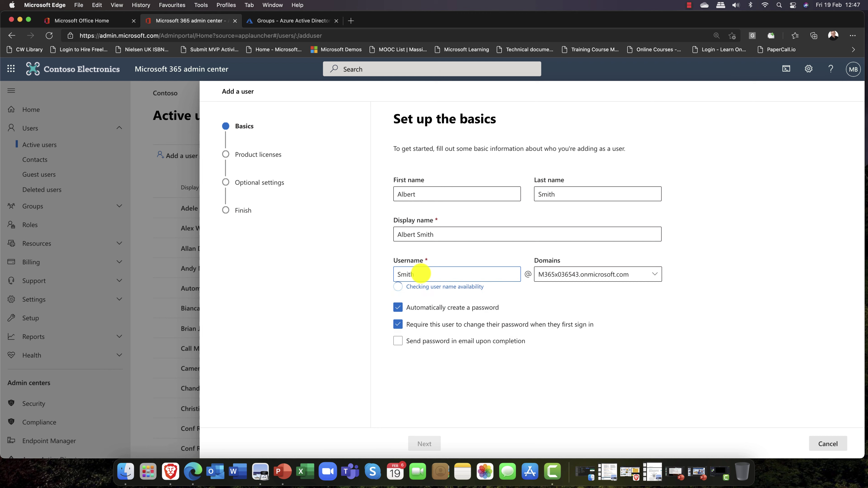
{"action": "type", "text": "A"}
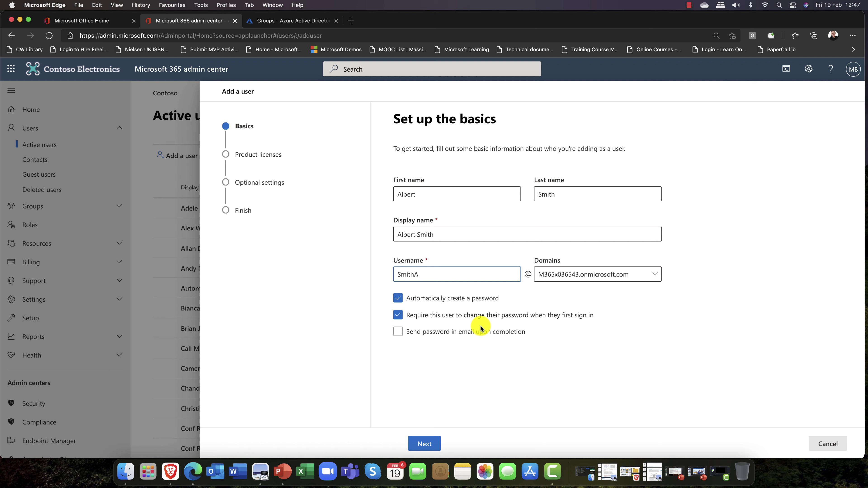
{"action": "left_click", "coordinate": [425, 446]}
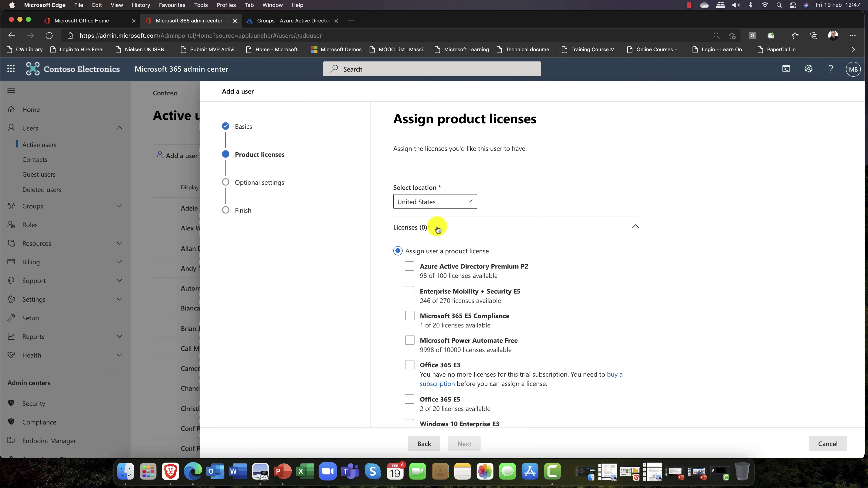
- Set the new user's location to United Kingdom
{"action": "left_click", "coordinate": [471, 204]}
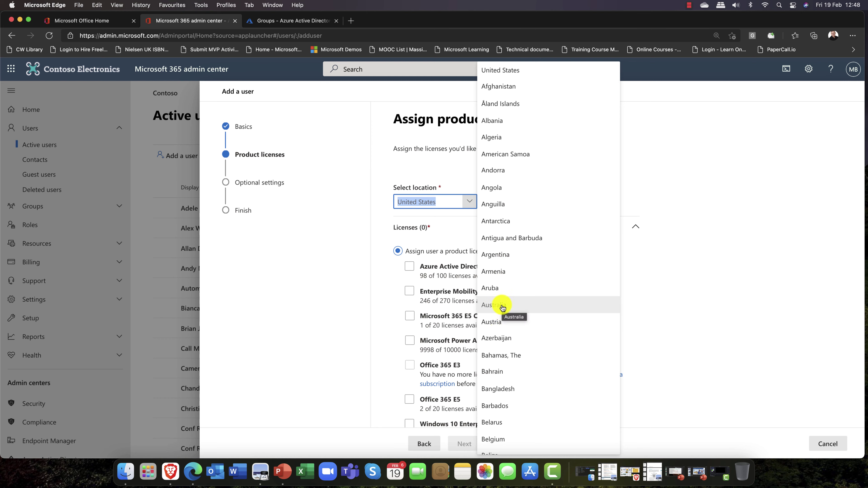
{"action": "scroll", "coordinate": [505, 302], "scroll_direction": "down", "scroll_amount": 20}
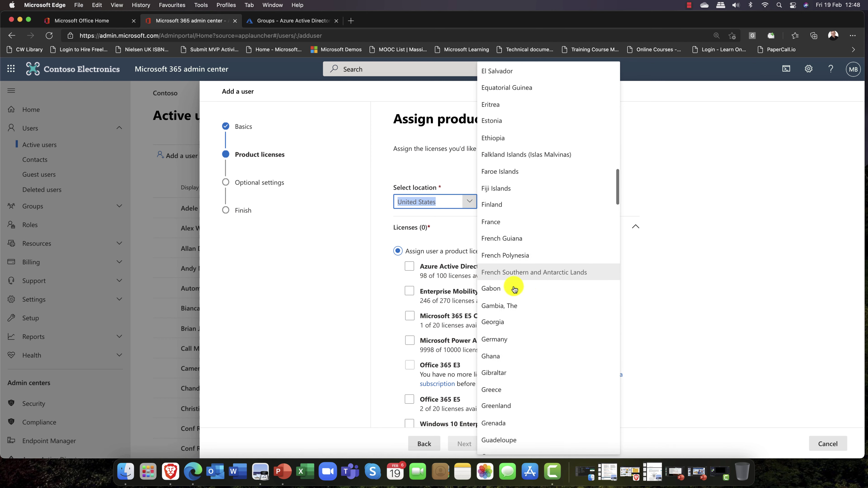
{"action": "scroll", "coordinate": [513, 289], "scroll_direction": "down", "scroll_amount": 10}
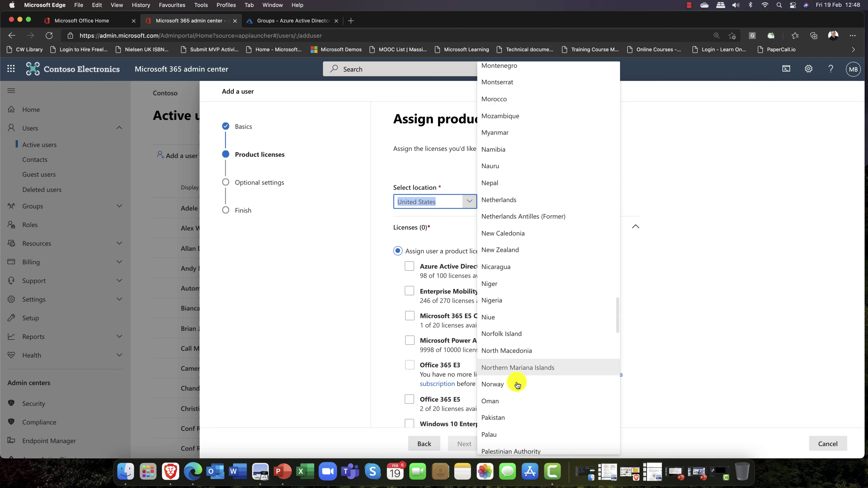
{"action": "scroll", "coordinate": [523, 380], "scroll_direction": "down", "scroll_amount": 15}
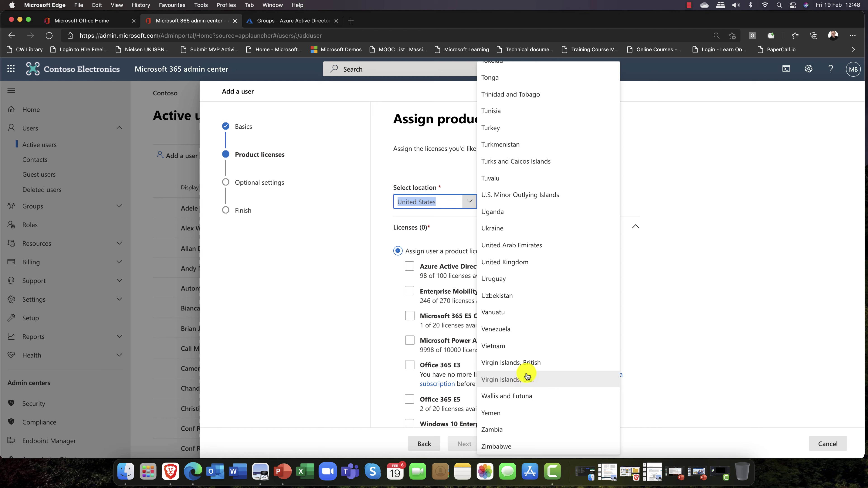
{"action": "left_click", "coordinate": [504, 260]}
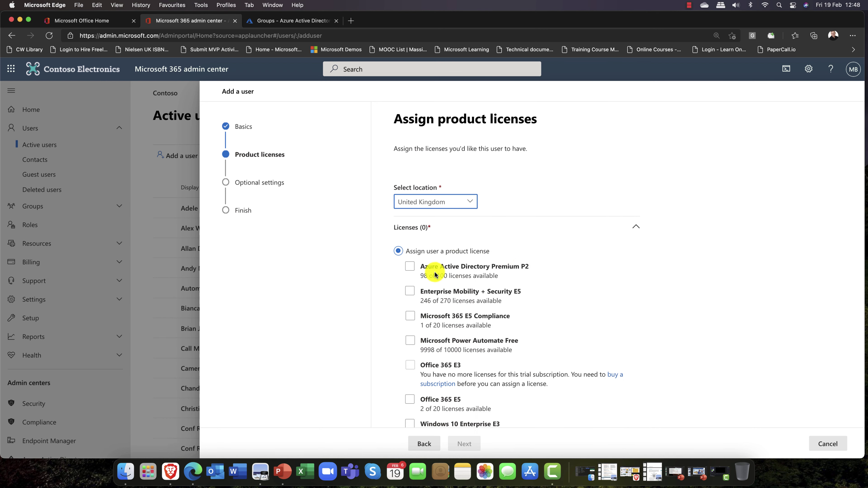
- Assign Office 365 E5, Enterprise Mobility + Security E5 and Windows 10 Enterprise E3 licenses
{"action": "scroll", "coordinate": [434, 274], "scroll_direction": "down", "scroll_amount": 5}
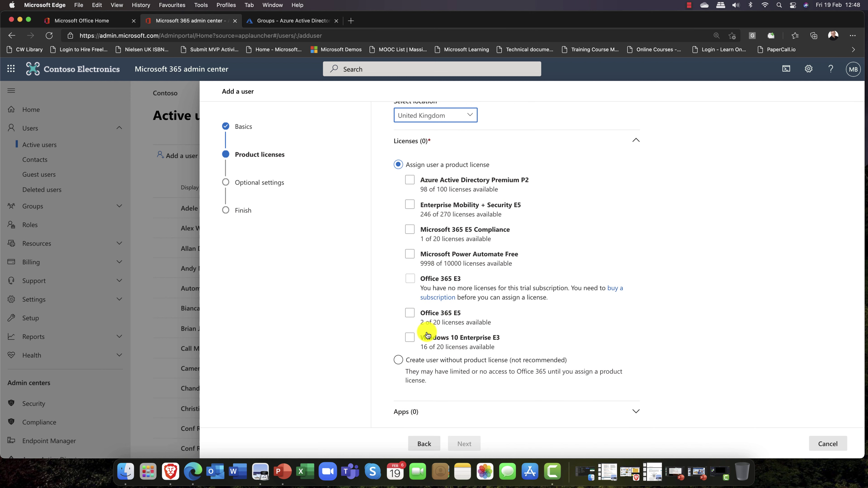
{"action": "left_click", "coordinate": [426, 336]}
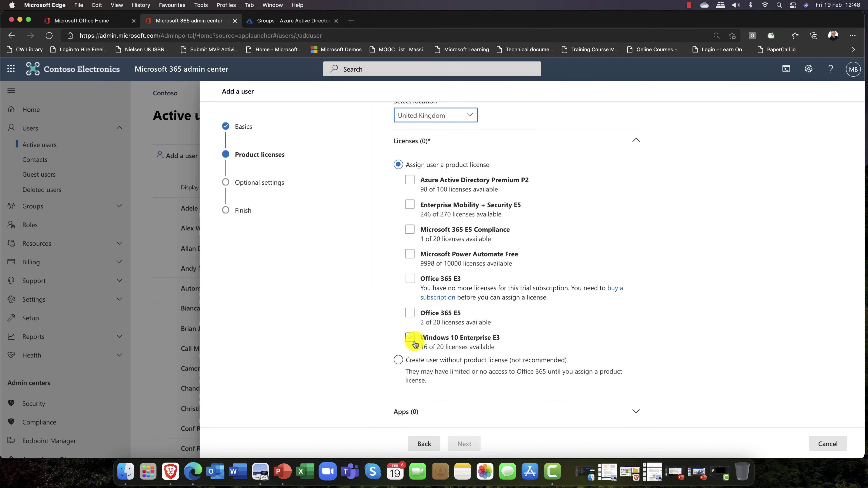
{"action": "left_click", "coordinate": [410, 313]}
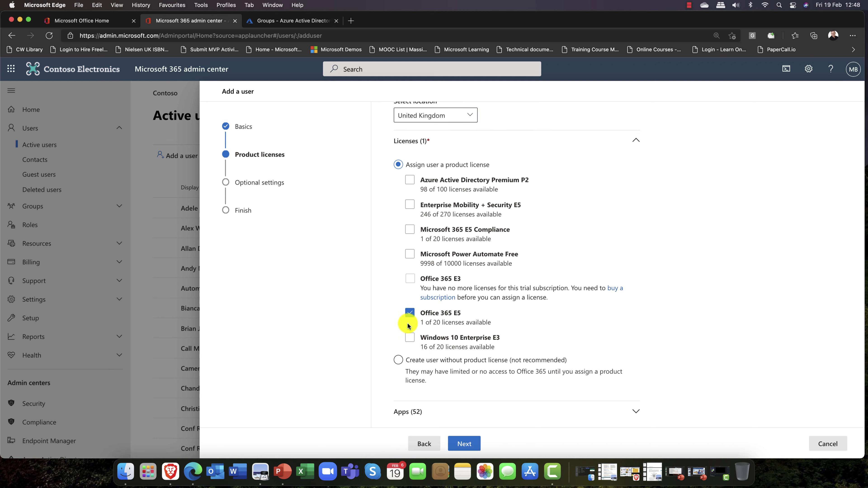
{"action": "left_click", "coordinate": [412, 205]}
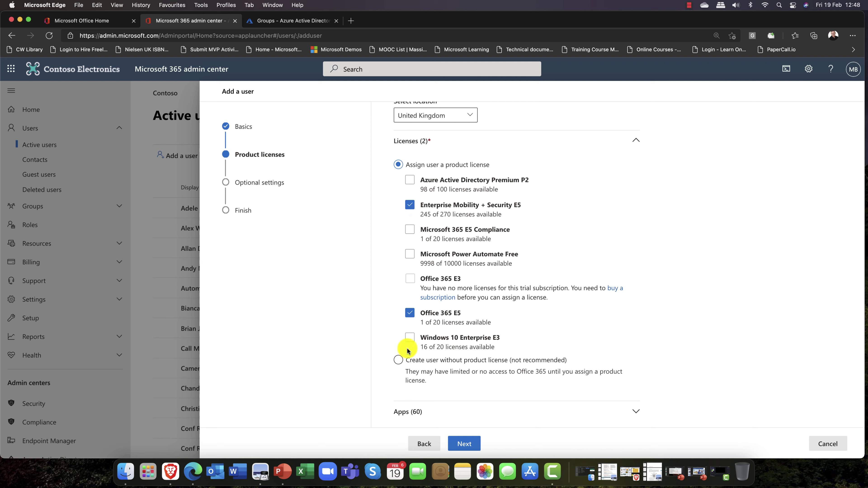
{"action": "left_click", "coordinate": [410, 338]}
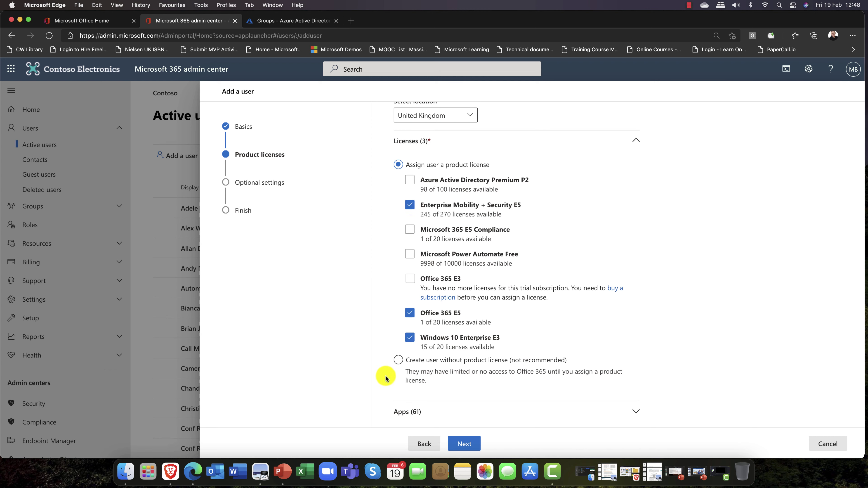
{"action": "left_click", "coordinate": [471, 444]}
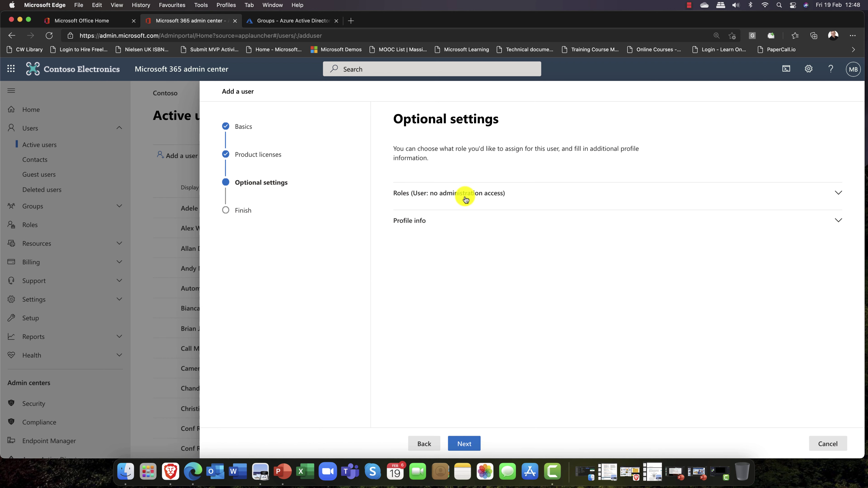
- Keep the user's role as User with no admin center access
{"action": "left_click", "coordinate": [480, 201]}
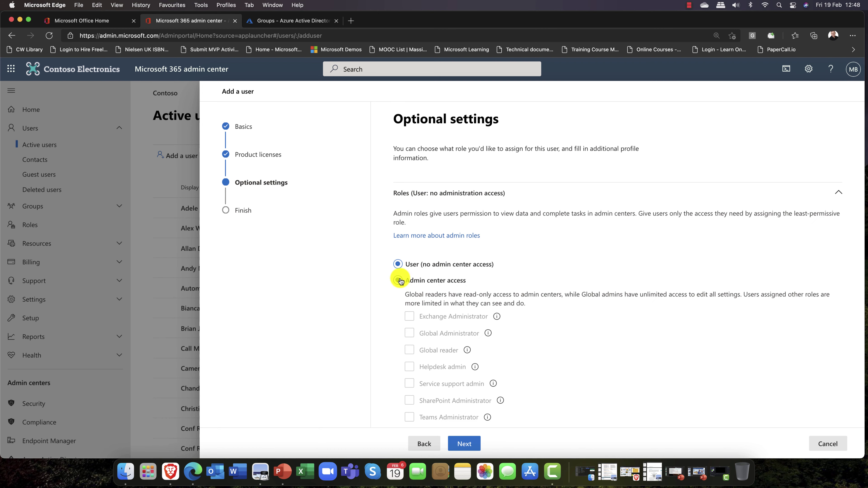
{"action": "left_click", "coordinate": [398, 281]}
{"action": "scroll", "coordinate": [477, 325], "scroll_direction": "down", "scroll_amount": 3}
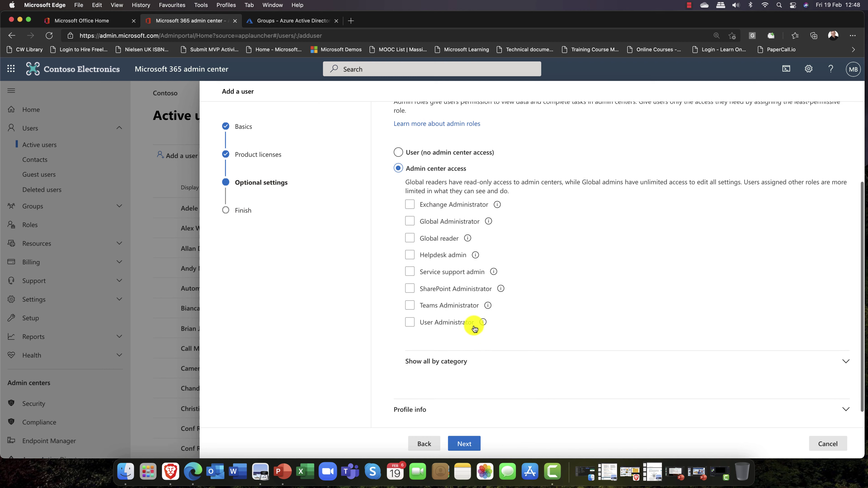
{"action": "left_click", "coordinate": [445, 255]}
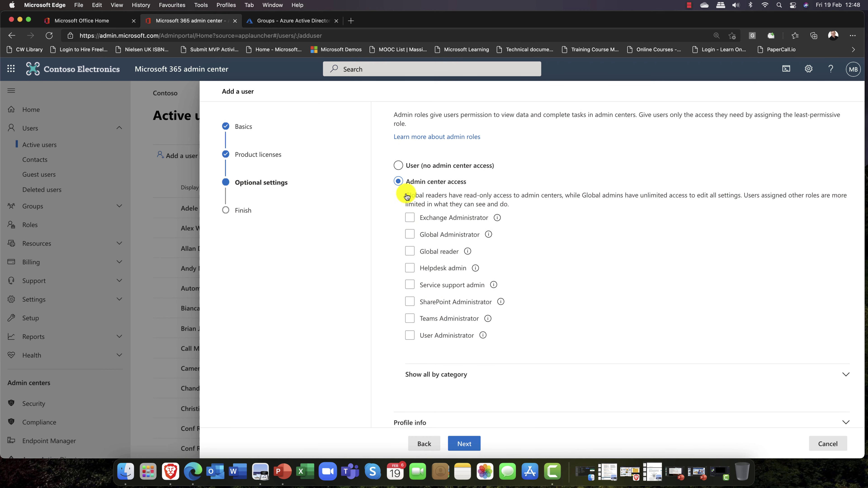
{"action": "left_click", "coordinate": [400, 166]}
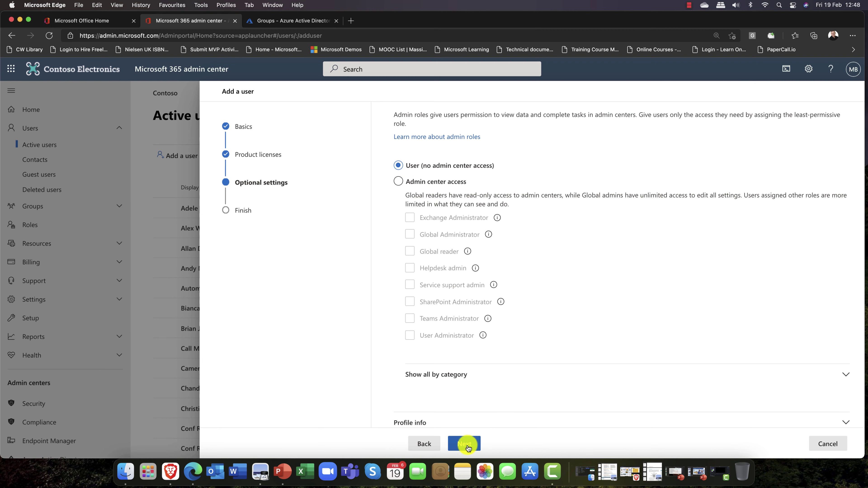
{"action": "scroll", "coordinate": [482, 366], "scroll_direction": "down", "scroll_amount": 2}
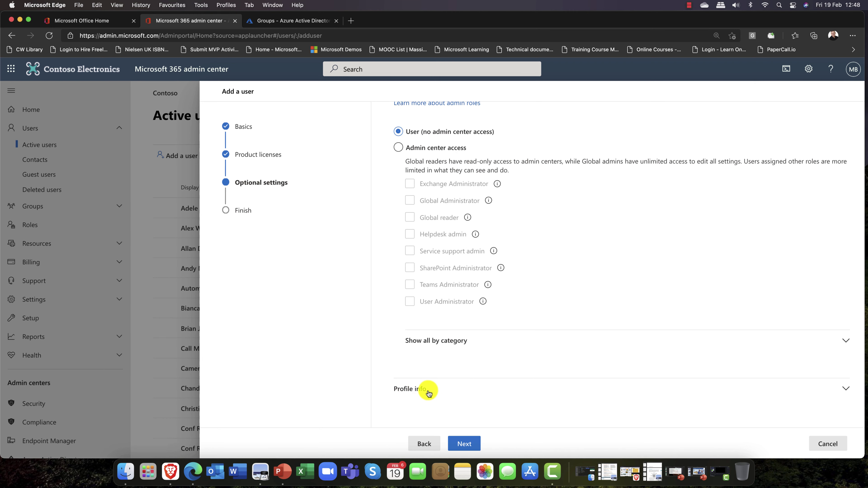
- Enter Department Sales and City Stirling under Profile info, then go to the review step
{"action": "left_click", "coordinate": [845, 390]}
{"action": "scroll", "coordinate": [630, 356], "scroll_direction": "down", "scroll_amount": 10}
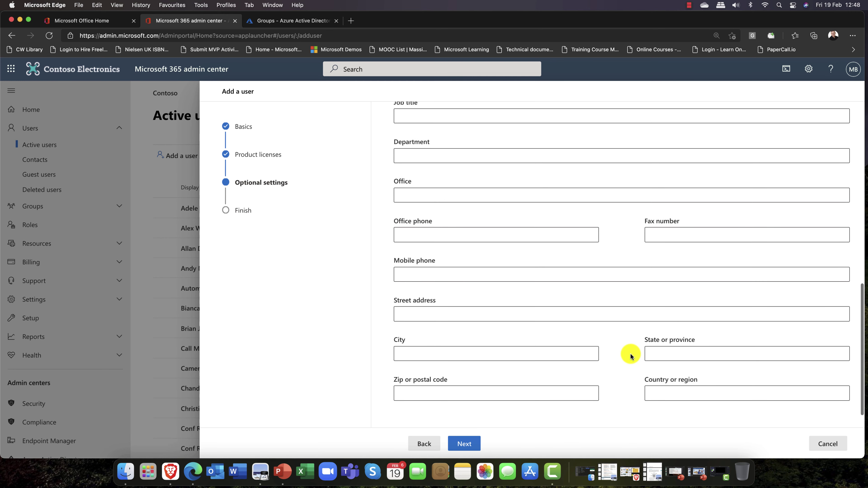
{"action": "scroll", "coordinate": [630, 356], "scroll_direction": "up", "scroll_amount": 2}
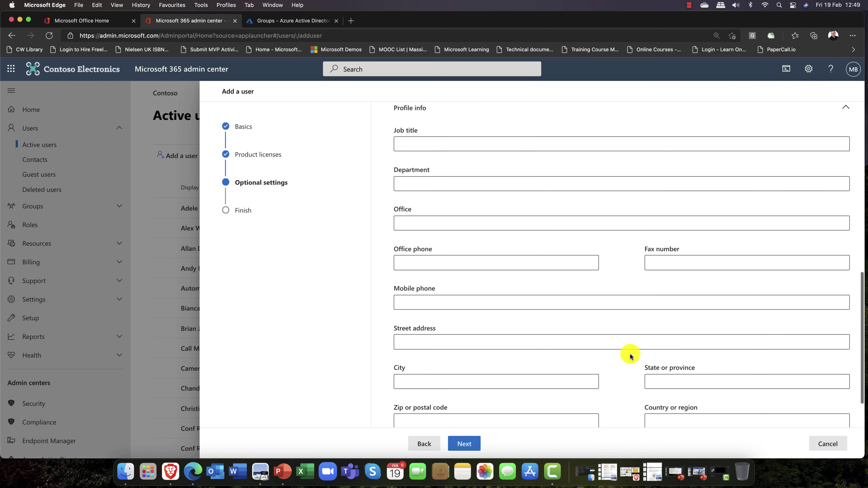
{"action": "left_click", "coordinate": [439, 185]}
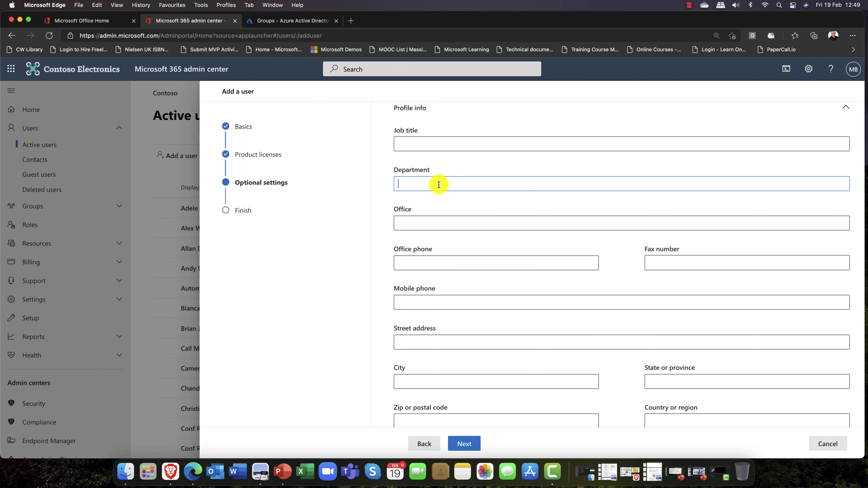
{"action": "left_click", "coordinate": [441, 223]}
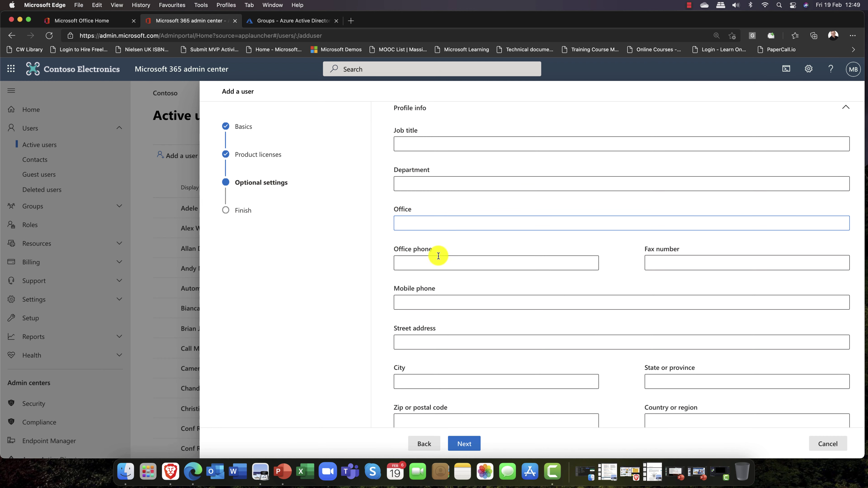
{"action": "left_click", "coordinate": [436, 182]}
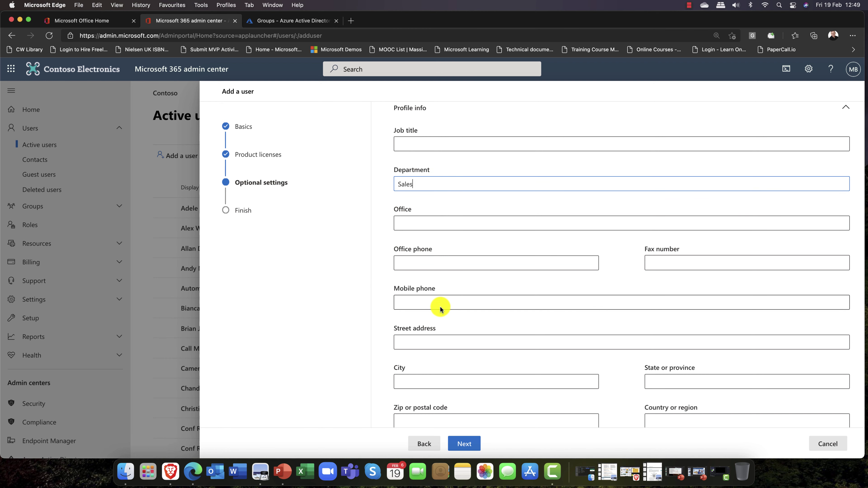
{"action": "scroll", "coordinate": [434, 333], "scroll_direction": "up", "scroll_amount": 1}
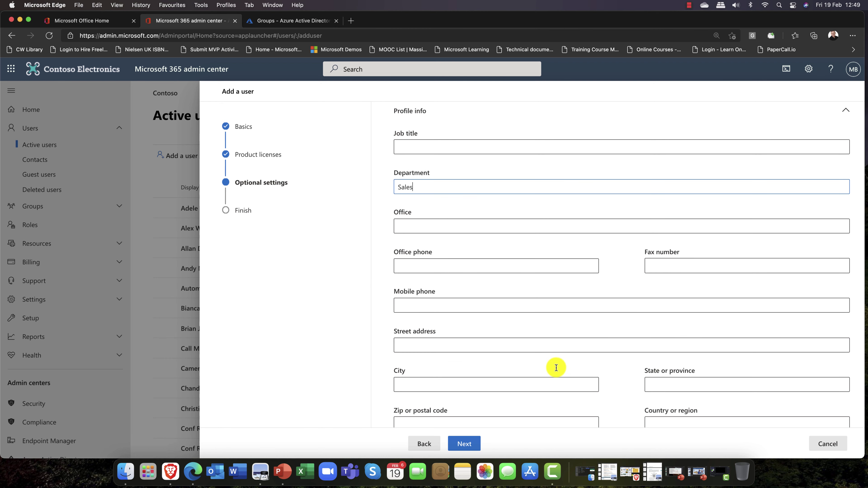
{"action": "left_click", "coordinate": [444, 383]}
{"action": "scroll", "coordinate": [446, 383], "scroll_direction": "down", "scroll_amount": 1}
{"action": "scroll", "coordinate": [447, 382], "scroll_direction": "down", "scroll_amount": 1}
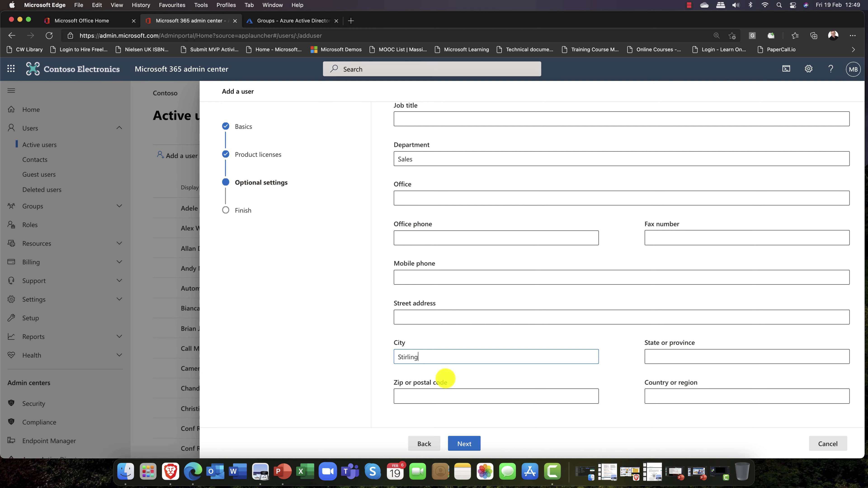
{"action": "scroll", "coordinate": [445, 379], "scroll_direction": "up", "scroll_amount": 1}
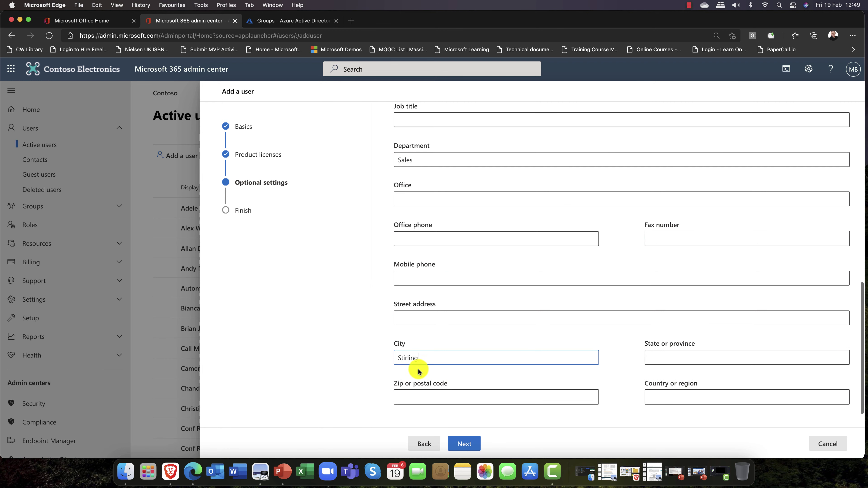
{"action": "left_click", "coordinate": [300, 378]}
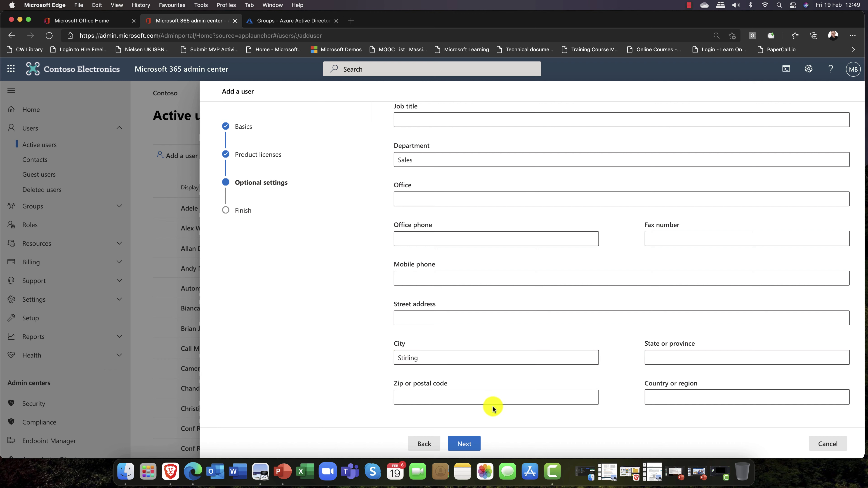
{"action": "left_click", "coordinate": [468, 446]}
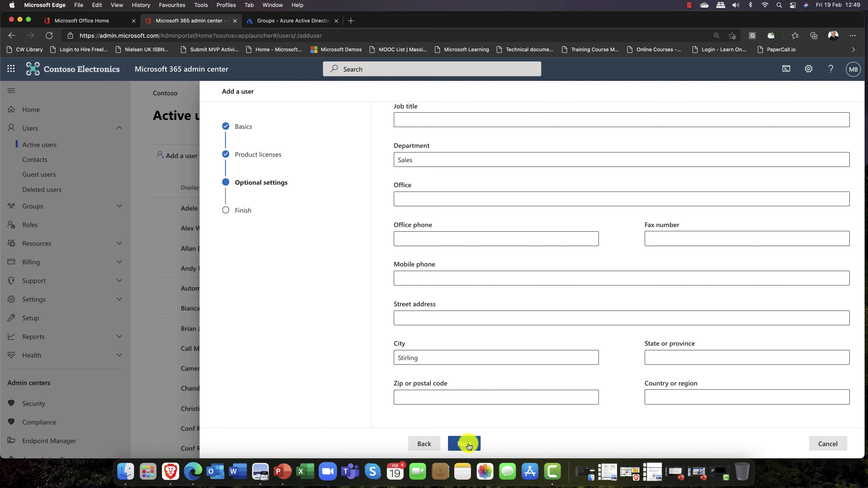
{"action": "scroll", "coordinate": [466, 383], "scroll_direction": "down", "scroll_amount": 2}
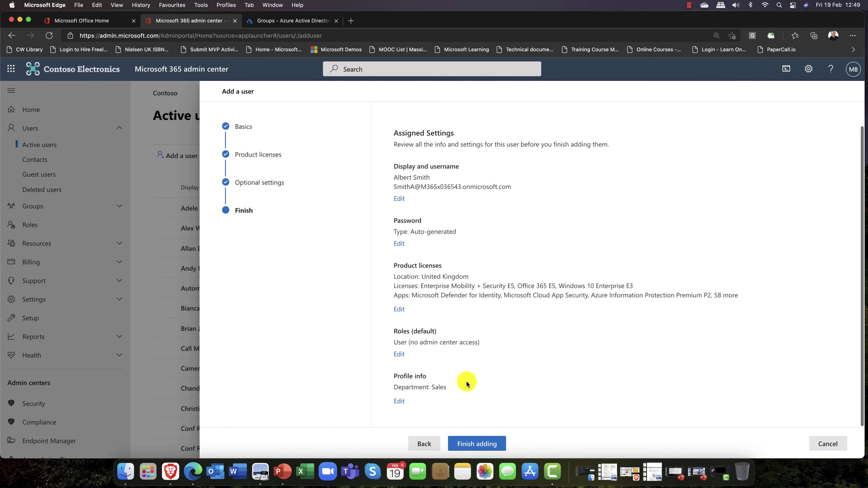
- Save the new user's settings as the 'FTE UK' template and close the wizard
{"action": "left_click", "coordinate": [477, 443]}
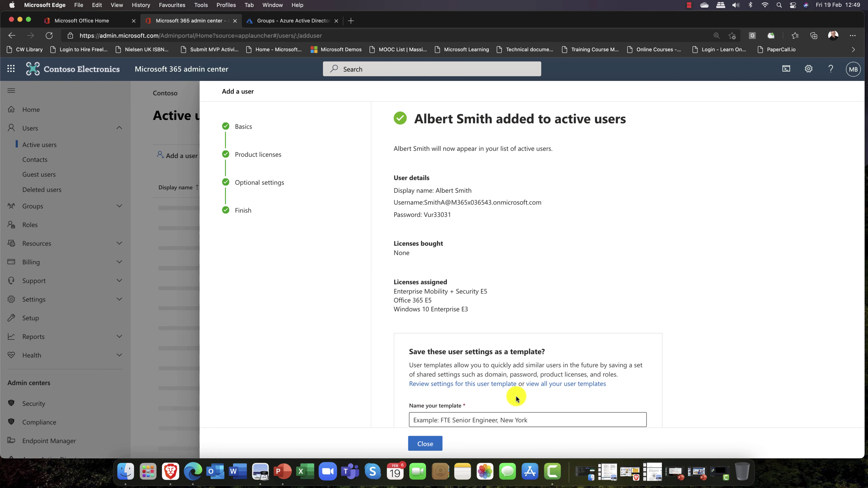
{"action": "scroll", "coordinate": [492, 381], "scroll_direction": "down", "scroll_amount": 4}
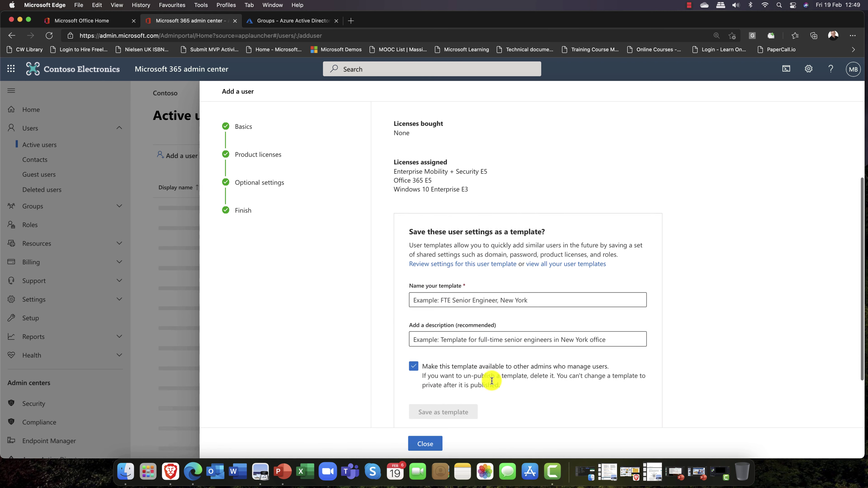
{"action": "left_click", "coordinate": [453, 297]}
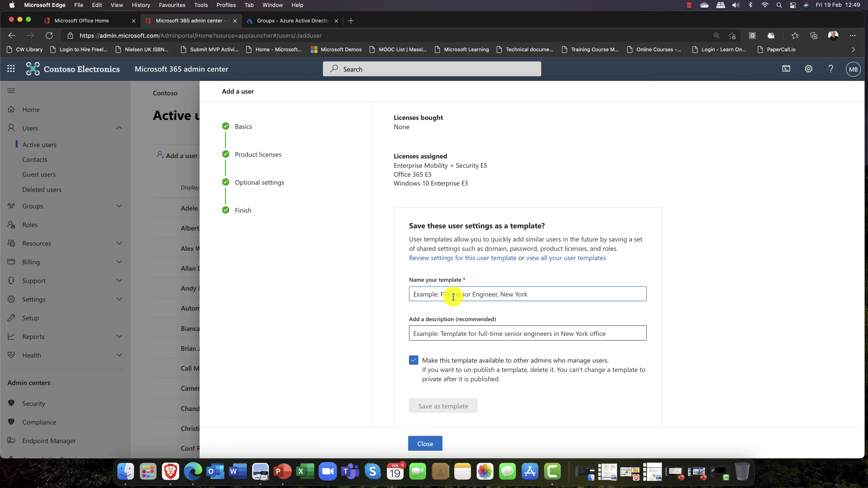
{"action": "type", "text": "FTE UK"}
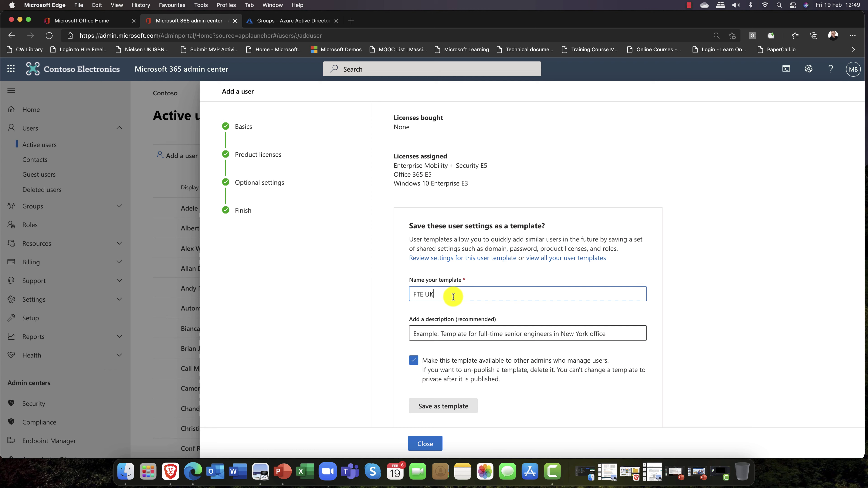
{"action": "scroll", "coordinate": [445, 331], "scroll_direction": "up", "scroll_amount": 1}
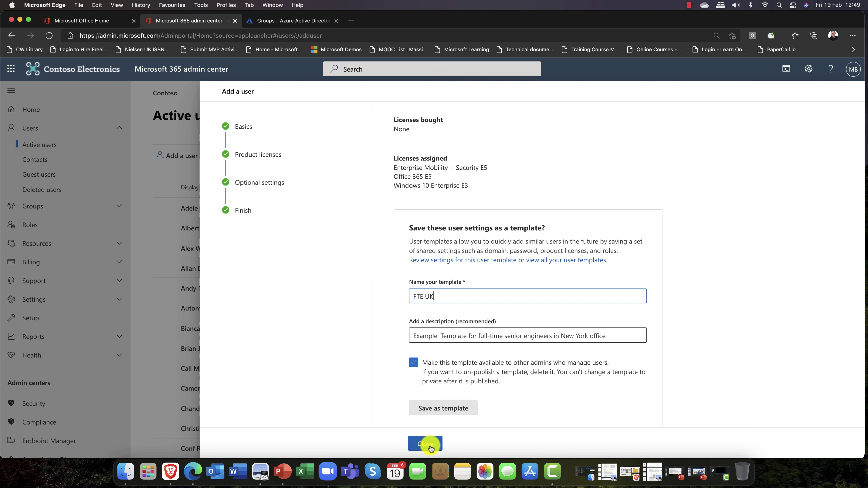
{"action": "left_click", "coordinate": [436, 411]}
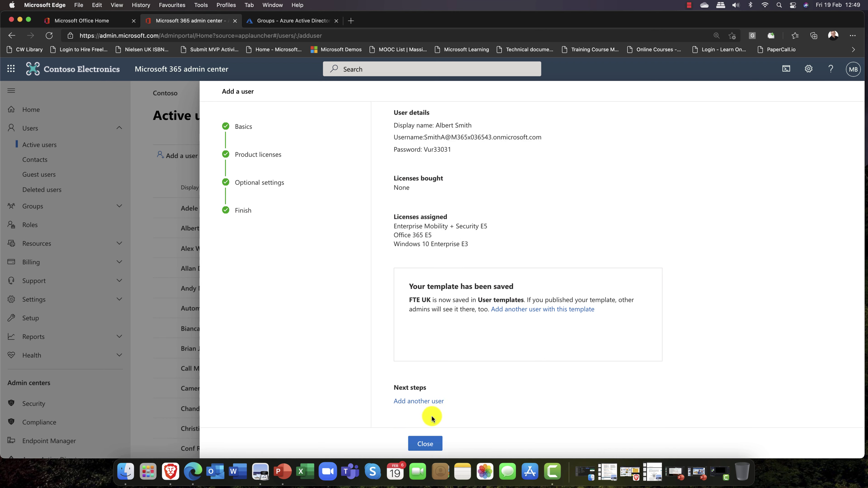
{"action": "left_click", "coordinate": [426, 443]}
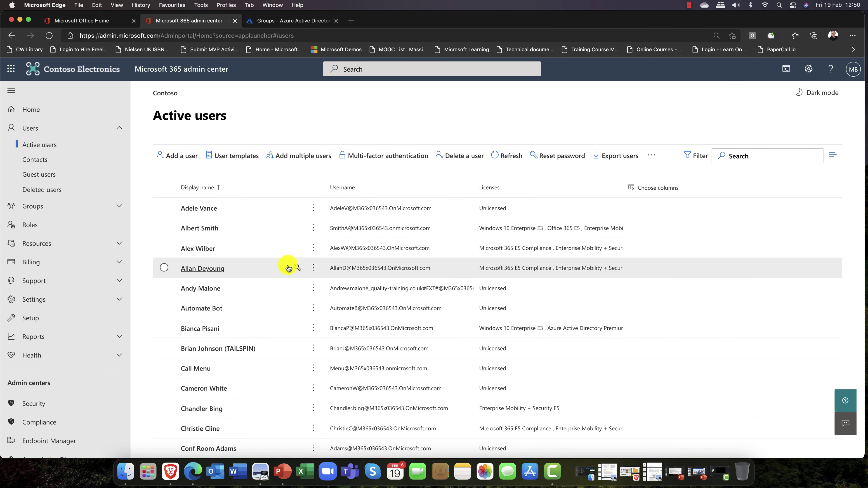
{"action": "left_click", "coordinate": [235, 164]}
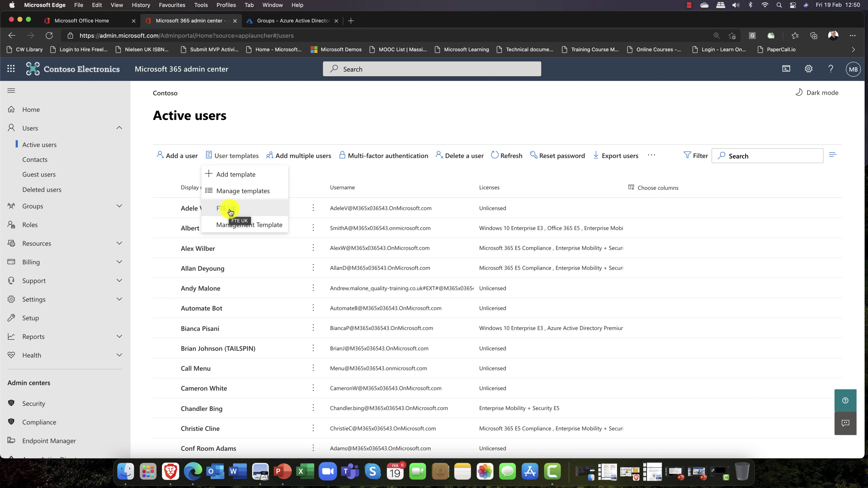
{"action": "left_click", "coordinate": [381, 130]}
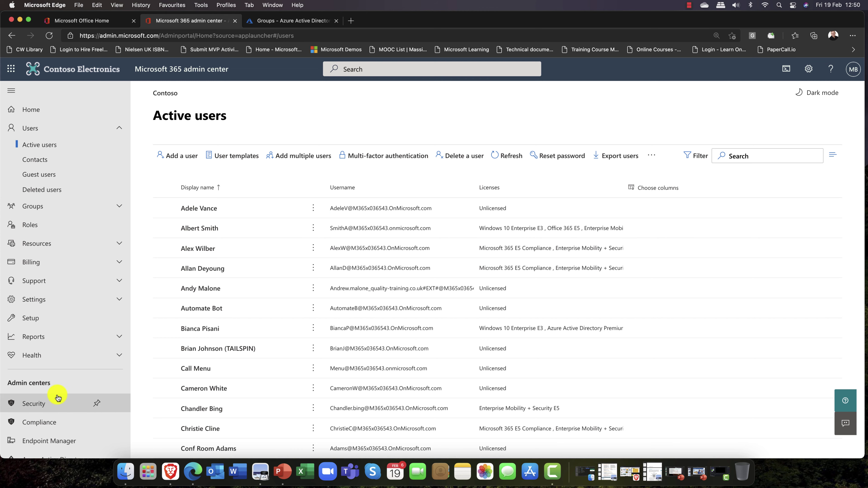
{"action": "scroll", "coordinate": [58, 397], "scroll_direction": "down", "scroll_amount": 5}
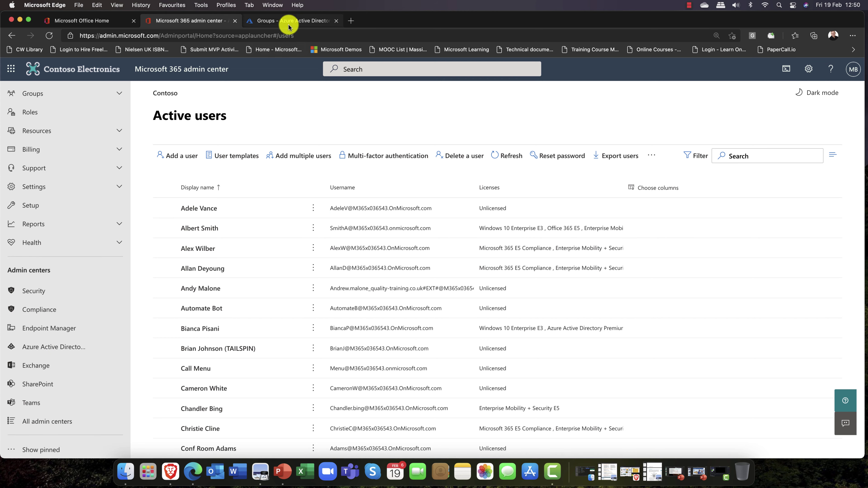
- Inspect the Microsoft 365 Groups section of Azure AD's General group settings, then go to Office home
{"action": "left_click", "coordinate": [278, 21]}
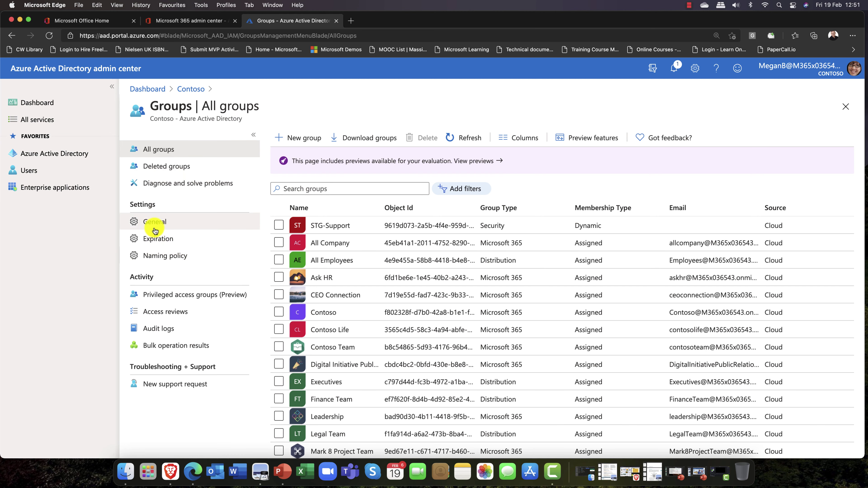
{"action": "left_click", "coordinate": [152, 220]}
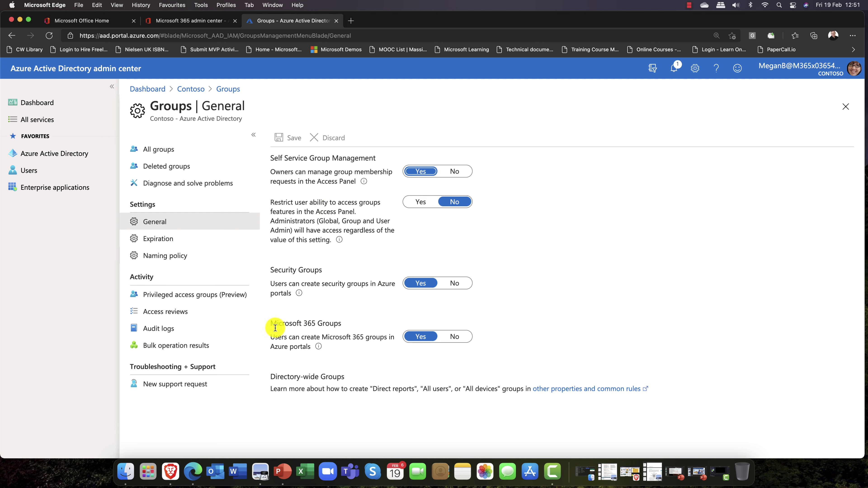
{"action": "left_click_drag", "start_coordinate": [270, 323], "coordinate": [353, 324]}
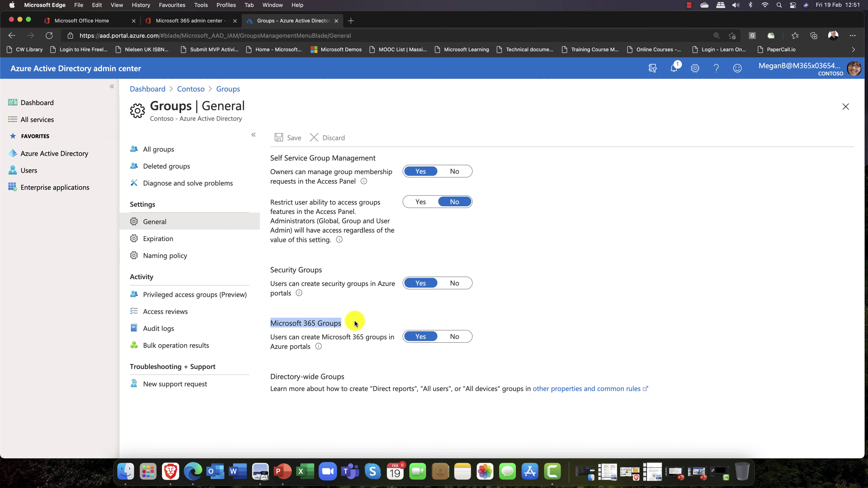
{"action": "left_click", "coordinate": [79, 22]}
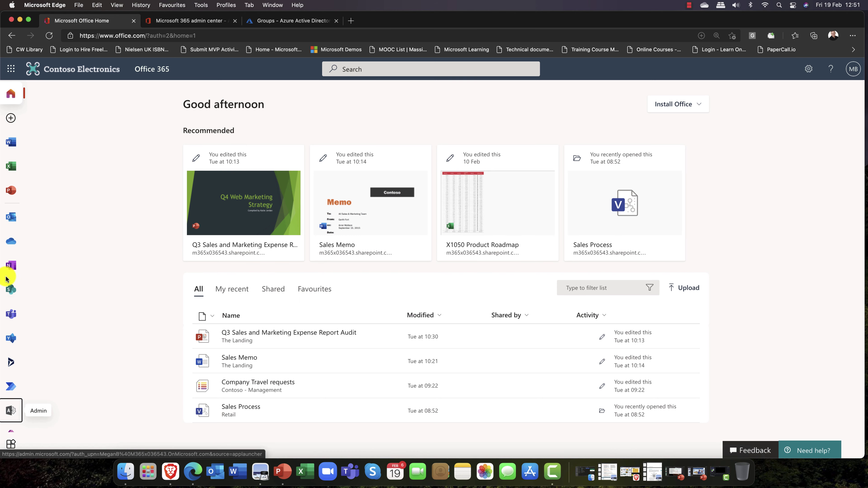
- In Outlook, dismiss the survey and view the Mark 8 Project Team group's conversations
{"action": "left_click", "coordinate": [8, 218]}
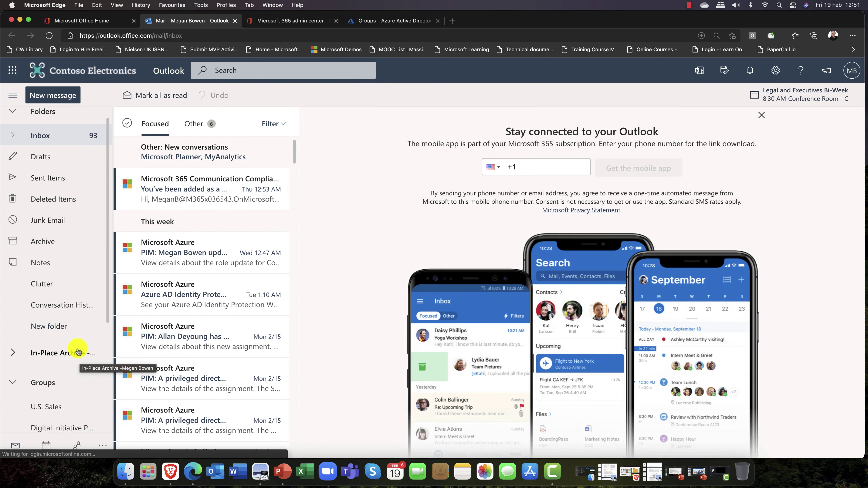
{"action": "scroll", "coordinate": [78, 352], "scroll_direction": "down", "scroll_amount": 5}
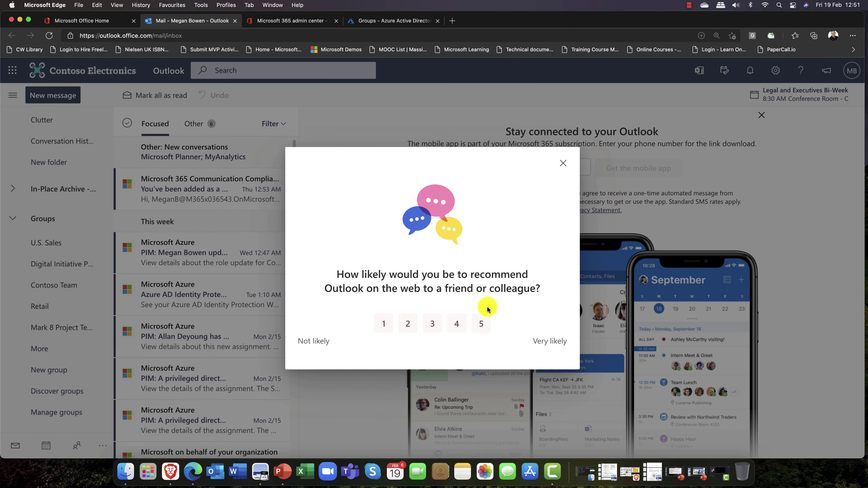
{"action": "left_click", "coordinate": [563, 163]}
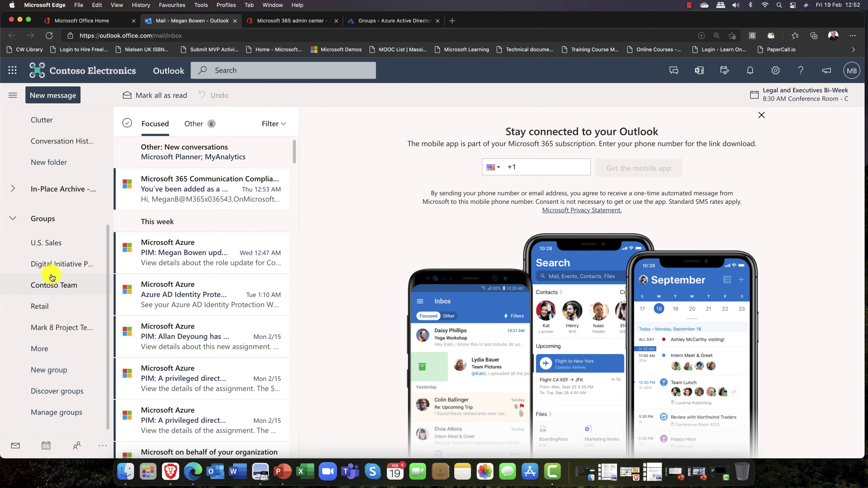
{"action": "left_click", "coordinate": [53, 330]}
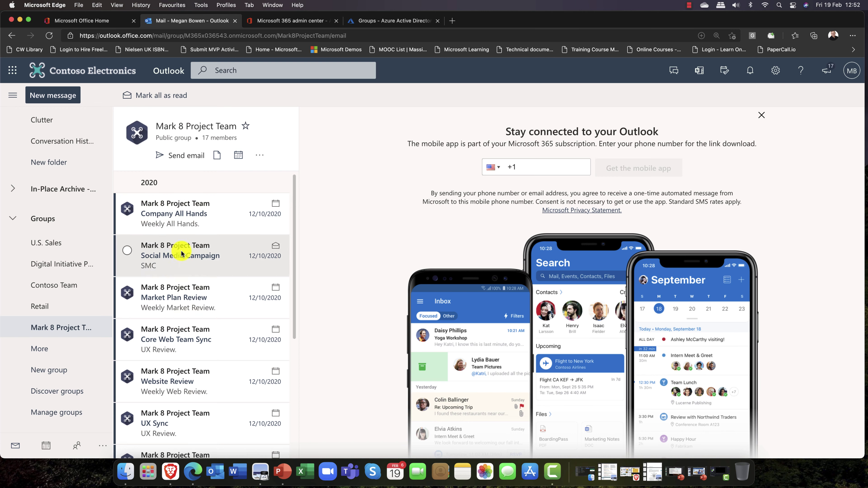
- Browse the Mark 8 Project Team group's shared files, then open and close its calendar
{"action": "left_click", "coordinate": [217, 157]}
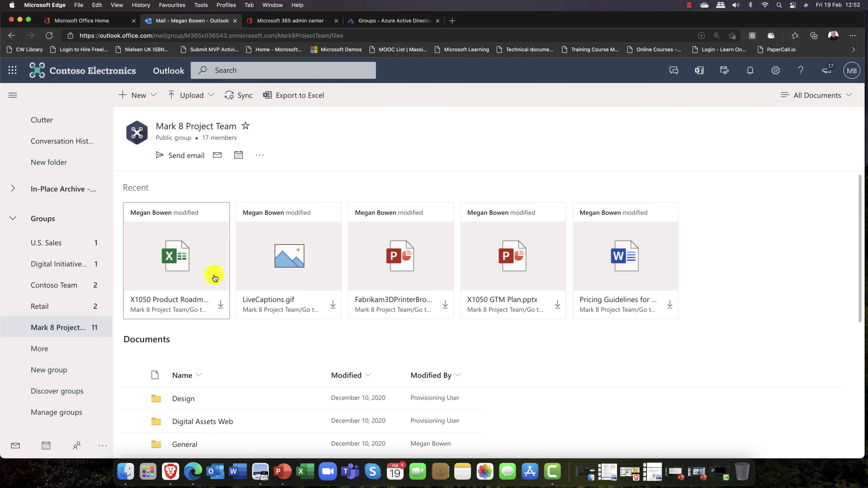
{"action": "scroll", "coordinate": [215, 278], "scroll_direction": "down", "scroll_amount": 5}
{"action": "scroll", "coordinate": [216, 276], "scroll_direction": "up", "scroll_amount": 8}
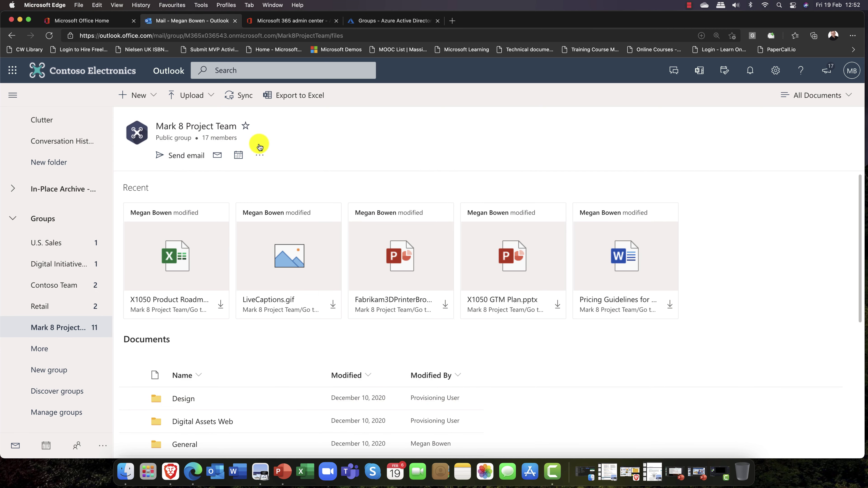
{"action": "left_click", "coordinate": [240, 157]}
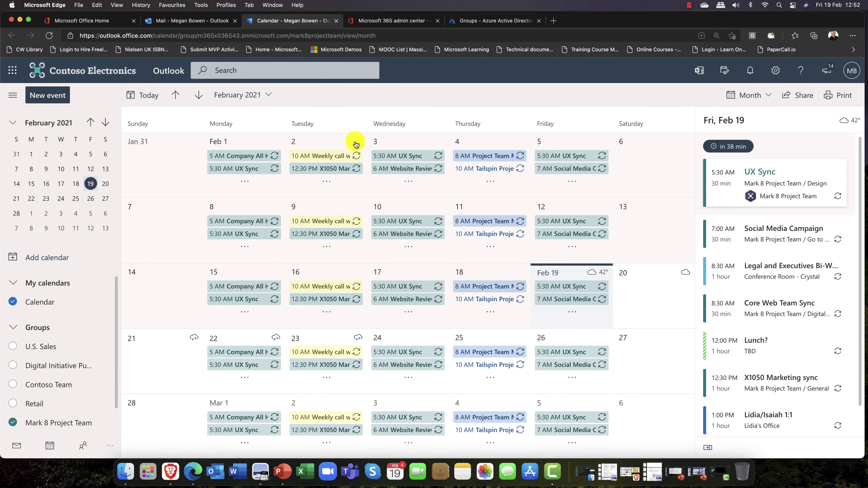
{"action": "left_click", "coordinate": [337, 21]}
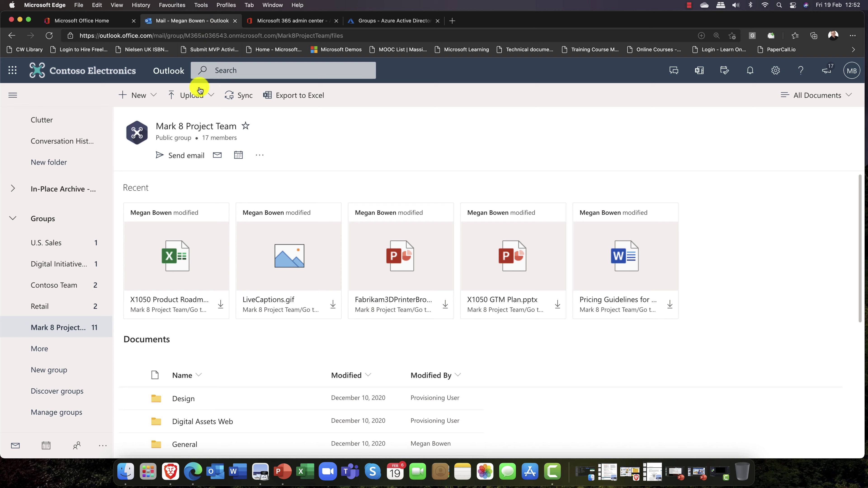
{"action": "scroll", "coordinate": [59, 249], "scroll_direction": "up", "scroll_amount": 5}
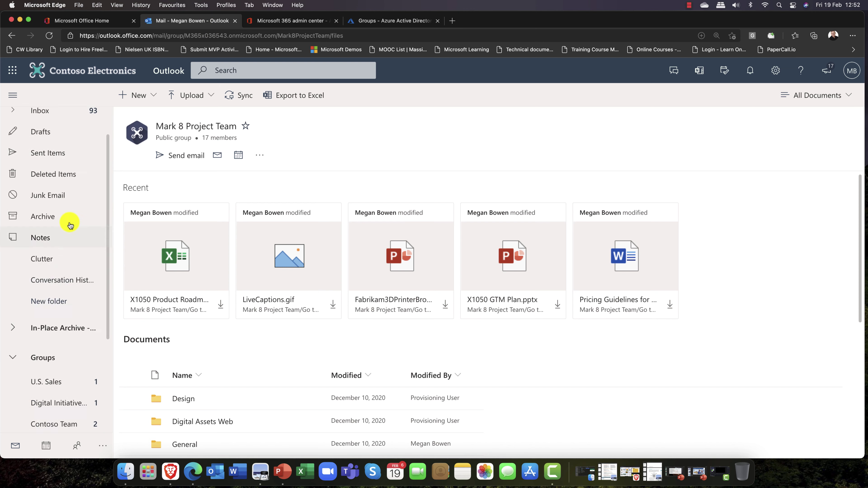
- Look at the group's additional options, then collapse and re-expand the groups list
{"action": "left_click", "coordinate": [258, 155]}
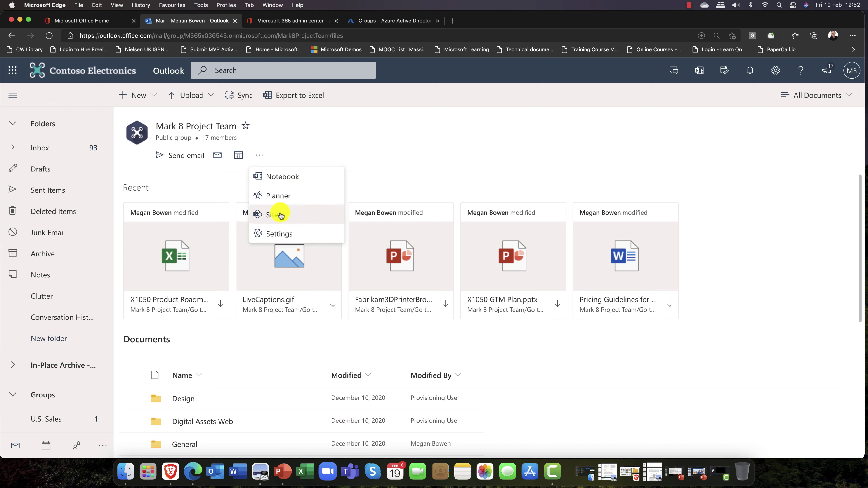
{"action": "left_click", "coordinate": [369, 153]}
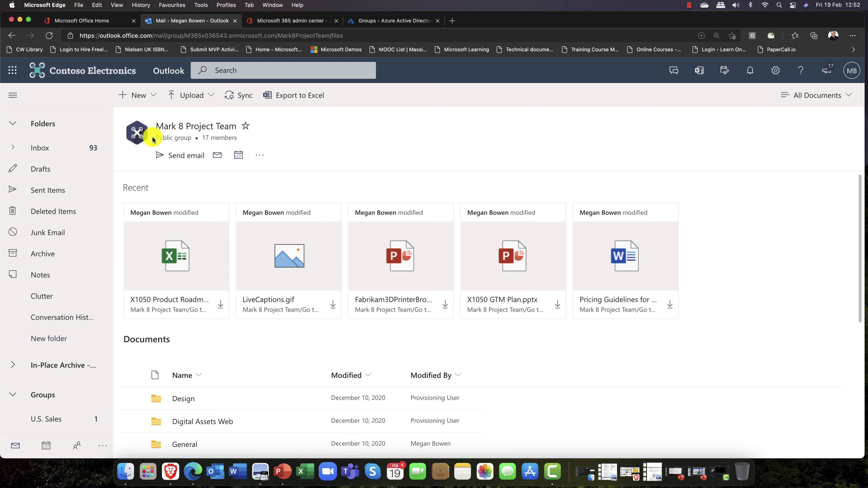
{"action": "scroll", "coordinate": [35, 273], "scroll_direction": "down", "scroll_amount": 5}
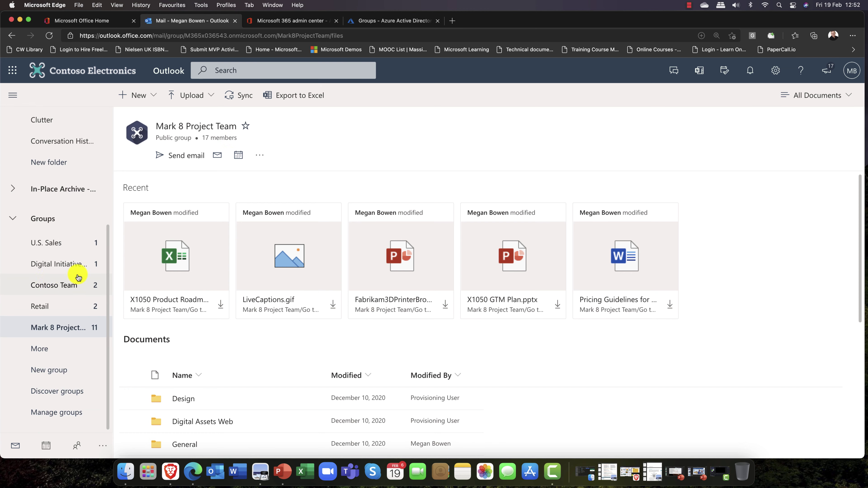
{"action": "left_click", "coordinate": [13, 218]}
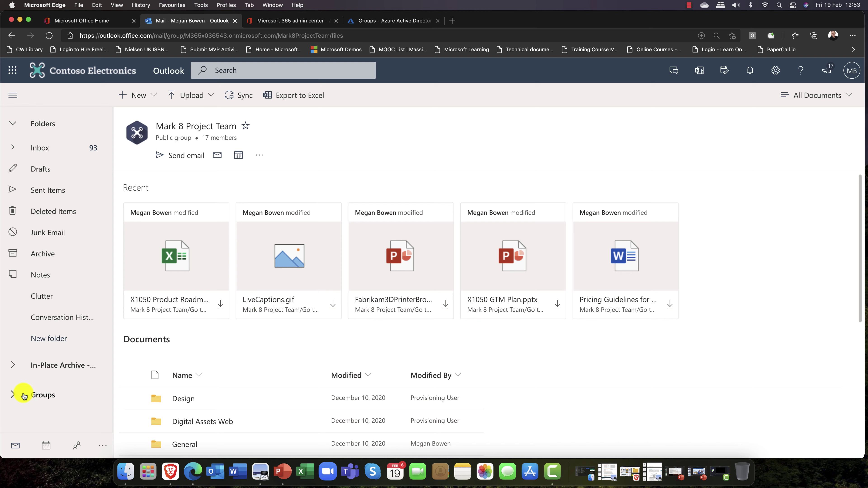
{"action": "left_click", "coordinate": [24, 396]}
{"action": "scroll", "coordinate": [35, 392], "scroll_direction": "down", "scroll_amount": 5}
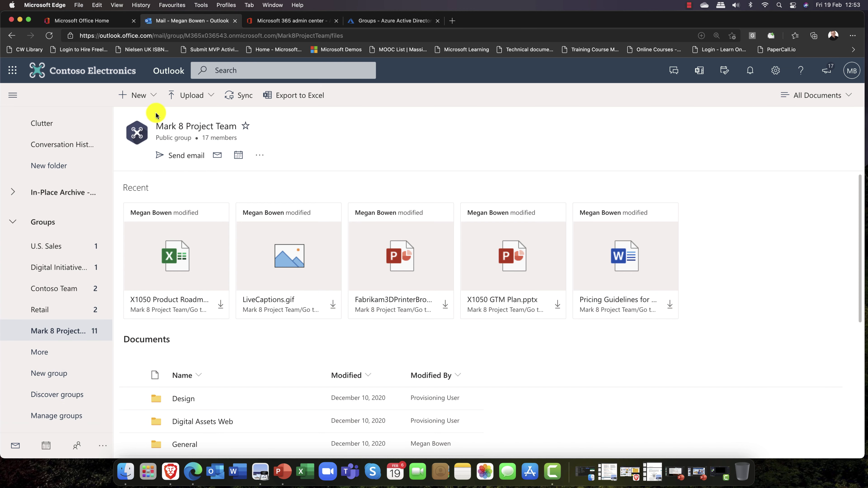
- Check which new items the group can create, then go back to Azure AD General settings
{"action": "left_click", "coordinate": [156, 95]}
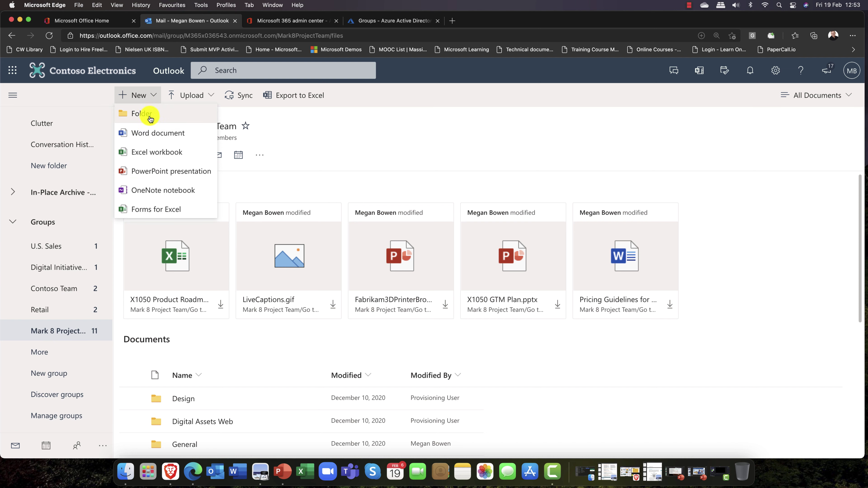
{"action": "left_click", "coordinate": [318, 127]}
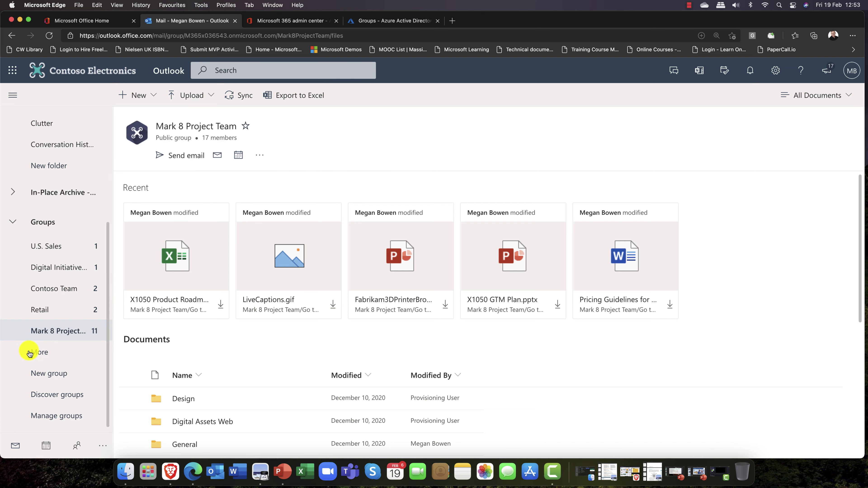
{"action": "scroll", "coordinate": [62, 421], "scroll_direction": "down", "scroll_amount": 1}
{"action": "scroll", "coordinate": [62, 417], "scroll_direction": "up", "scroll_amount": 1}
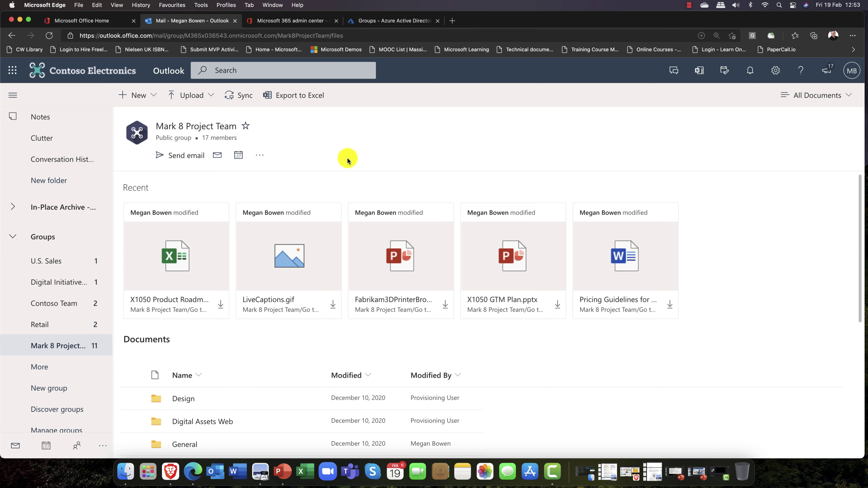
{"action": "left_click", "coordinate": [387, 21]}
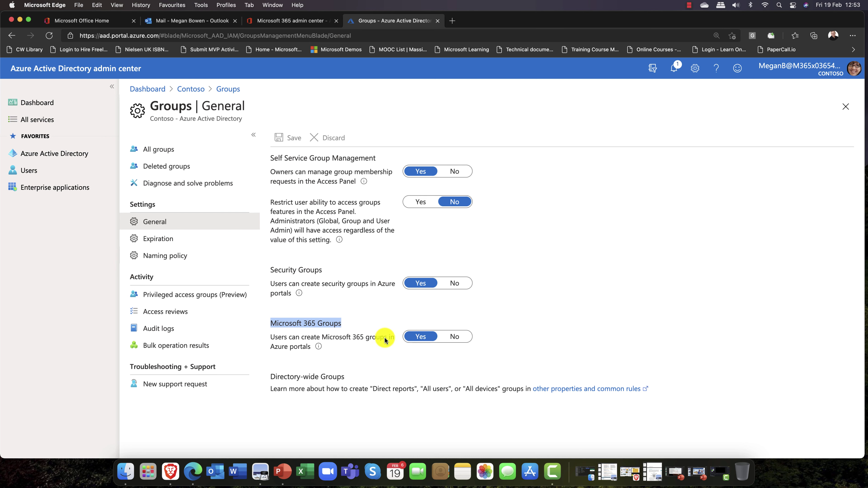
- Switch Microsoft 365 group creation to No, then discard that edit and open Expiration settings
{"action": "left_click", "coordinate": [456, 338]}
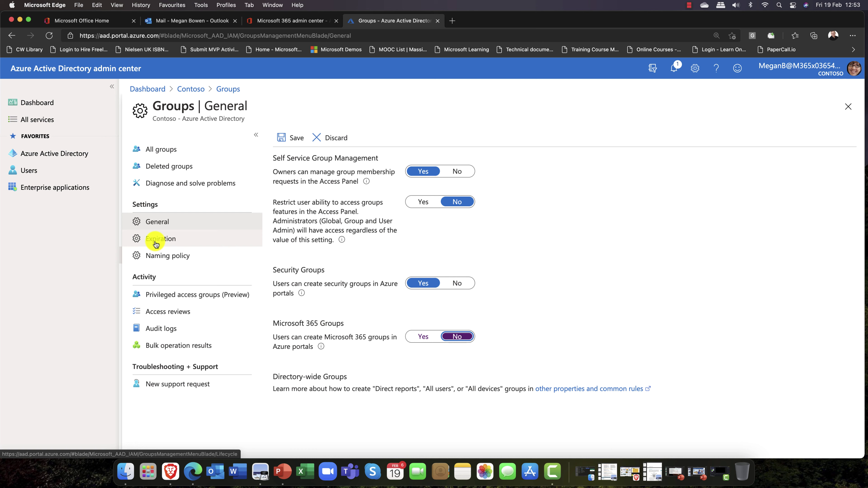
{"action": "left_click", "coordinate": [156, 244]}
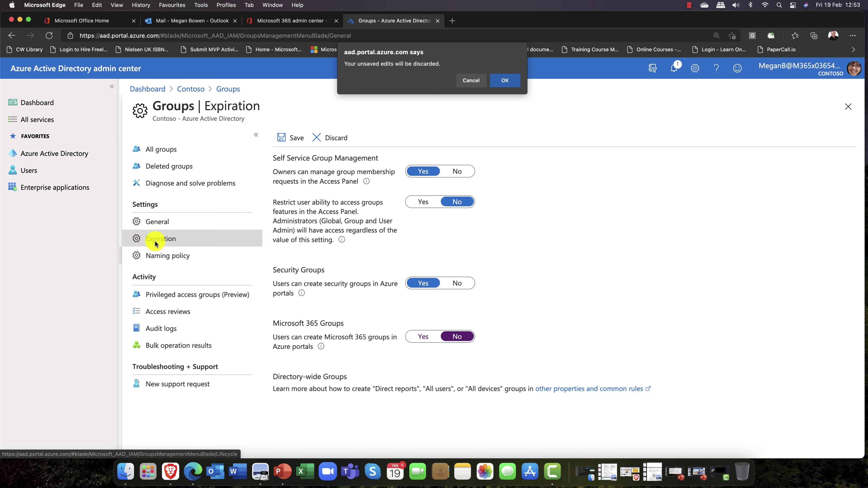
{"action": "left_click", "coordinate": [470, 81]}
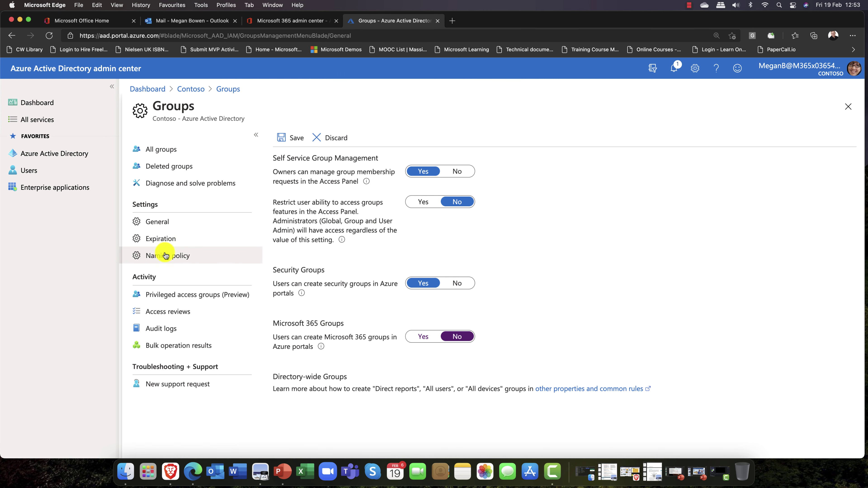
{"action": "left_click", "coordinate": [164, 239]}
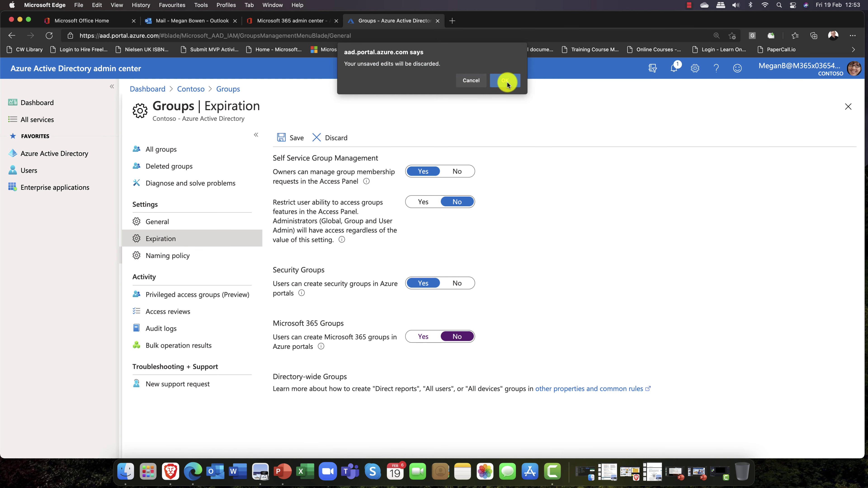
{"action": "left_click", "coordinate": [505, 81]}
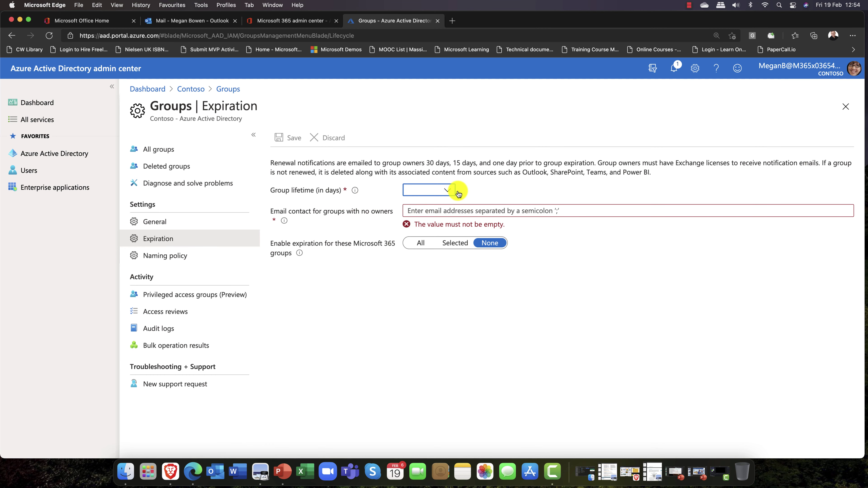
{"action": "left_click", "coordinate": [450, 191]}
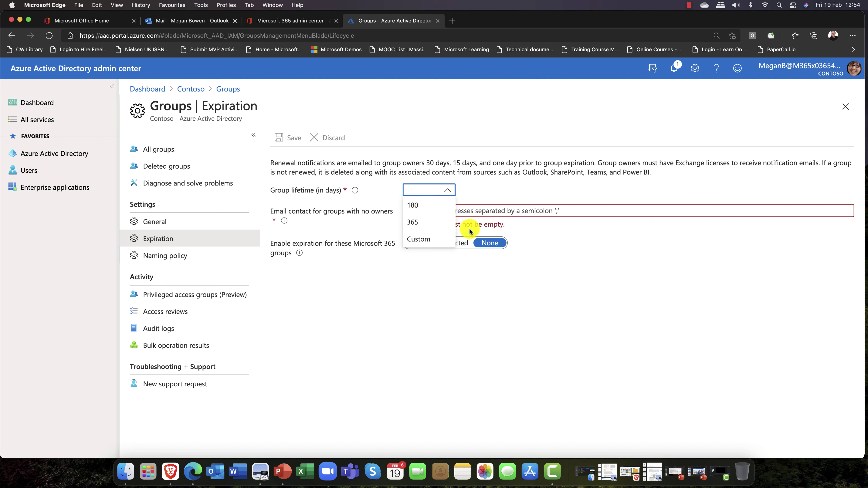
{"action": "left_click", "coordinate": [527, 233]}
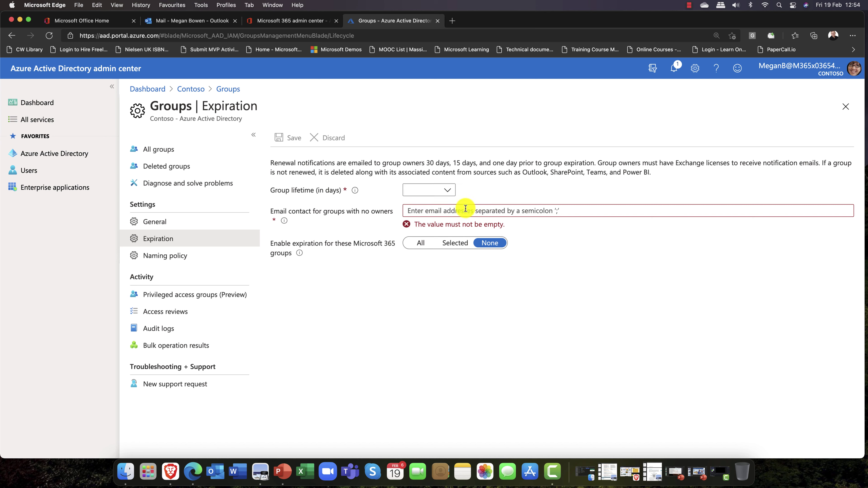
{"action": "left_click", "coordinate": [446, 210]}
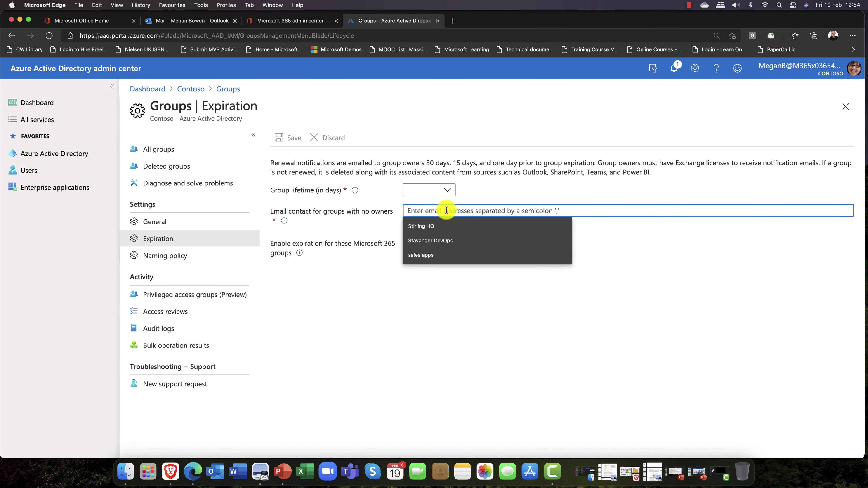
{"action": "left_click", "coordinate": [480, 204]}
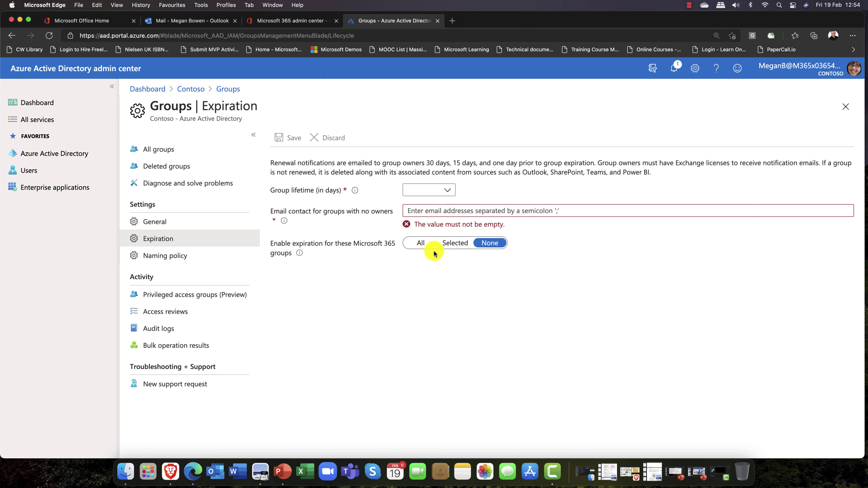
{"action": "left_click", "coordinate": [453, 243]}
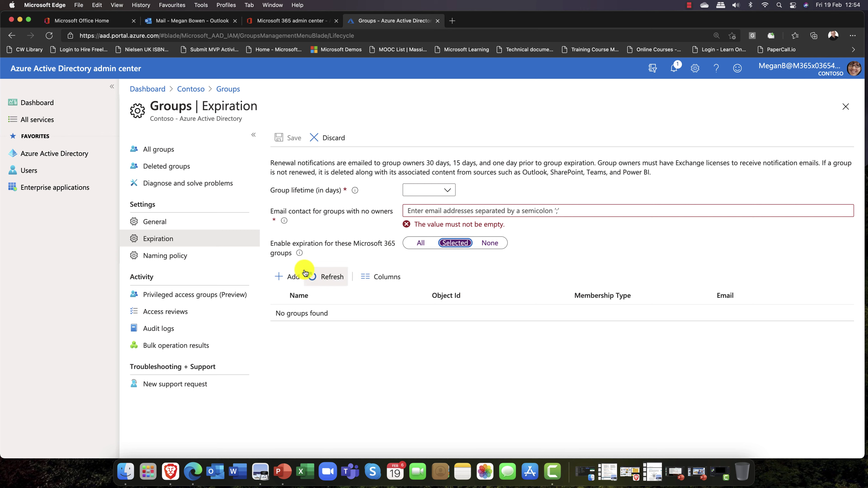
{"action": "left_click", "coordinate": [290, 276]}
{"action": "scroll", "coordinate": [606, 216], "scroll_direction": "down", "scroll_amount": 10}
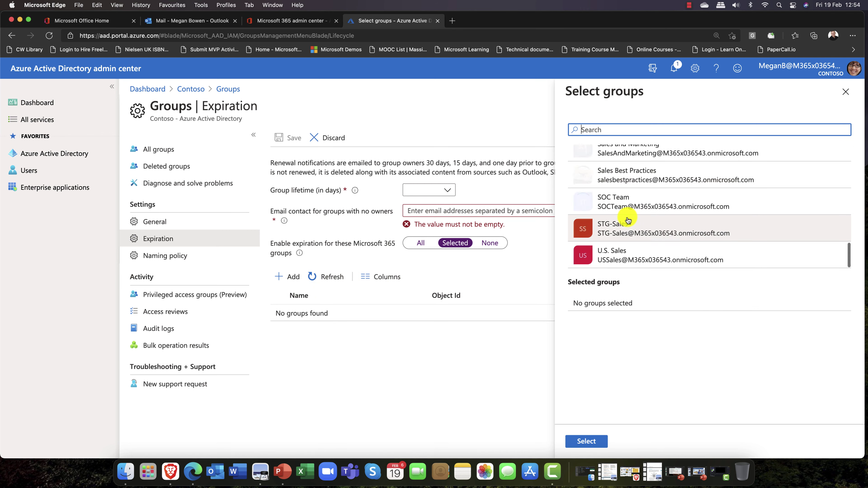
{"action": "left_click", "coordinate": [598, 228]}
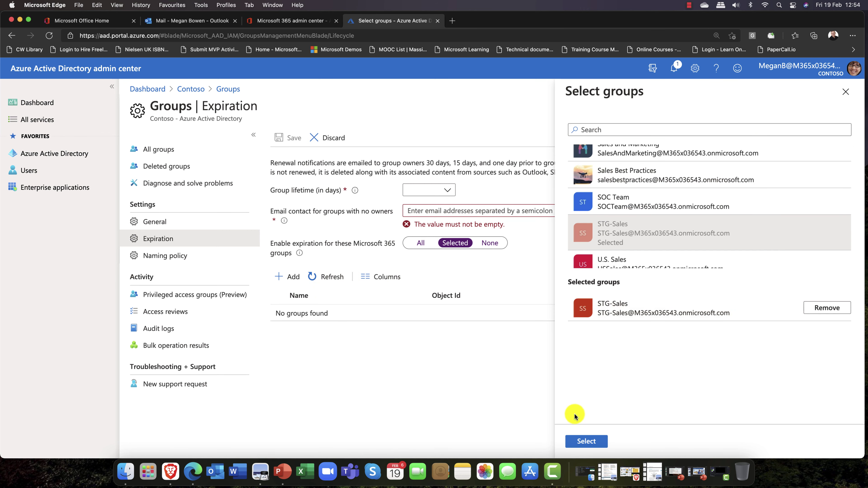
{"action": "left_click", "coordinate": [578, 440]}
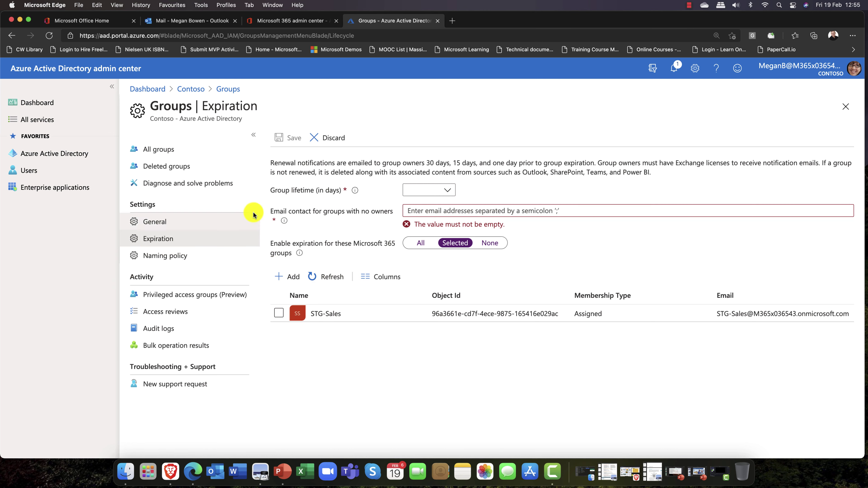
{"action": "left_click", "coordinate": [340, 137]}
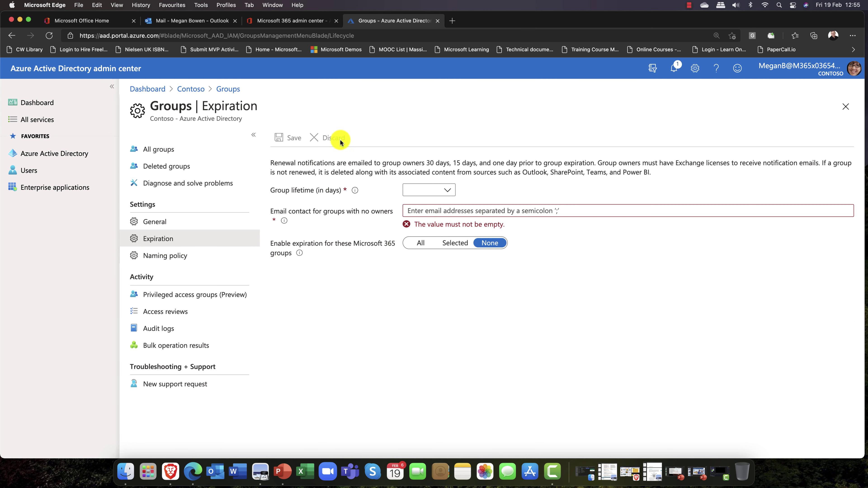
- Review the Naming policy's custom blocked words and empty prefix/suffix rules, then switch to Outlook
{"action": "left_click", "coordinate": [163, 256]}
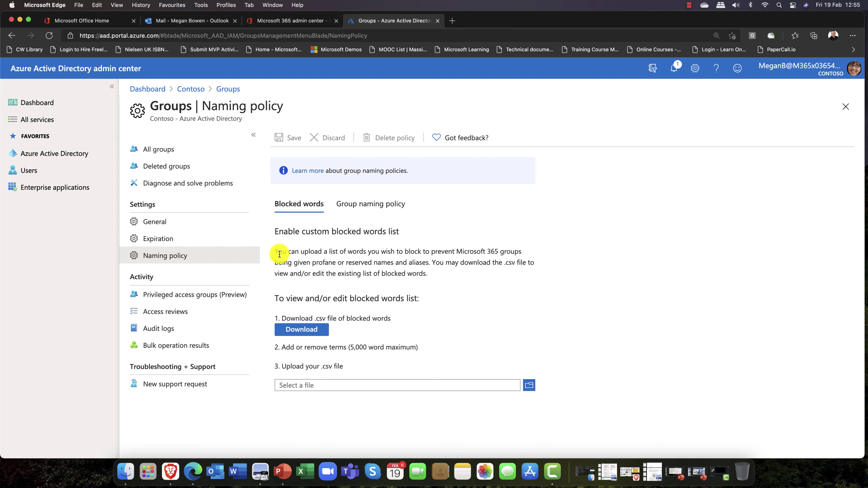
{"action": "left_click_drag", "start_coordinate": [275, 231], "coordinate": [423, 236]}
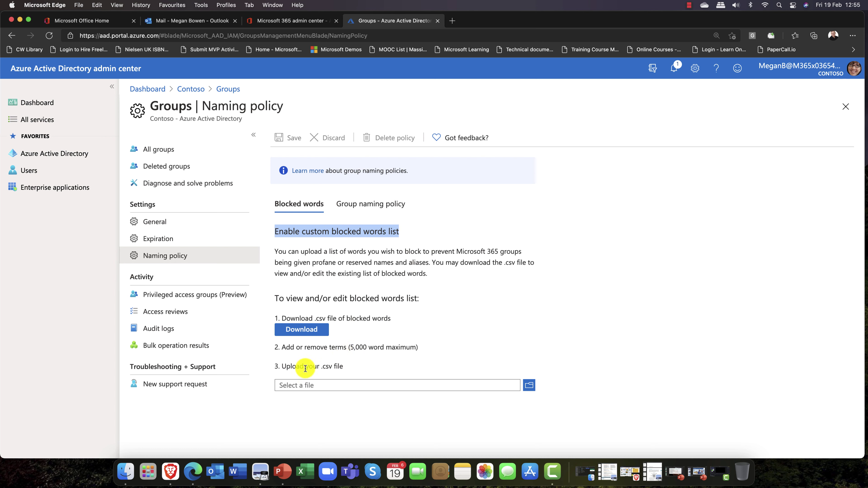
{"action": "double_click", "coordinate": [329, 365]}
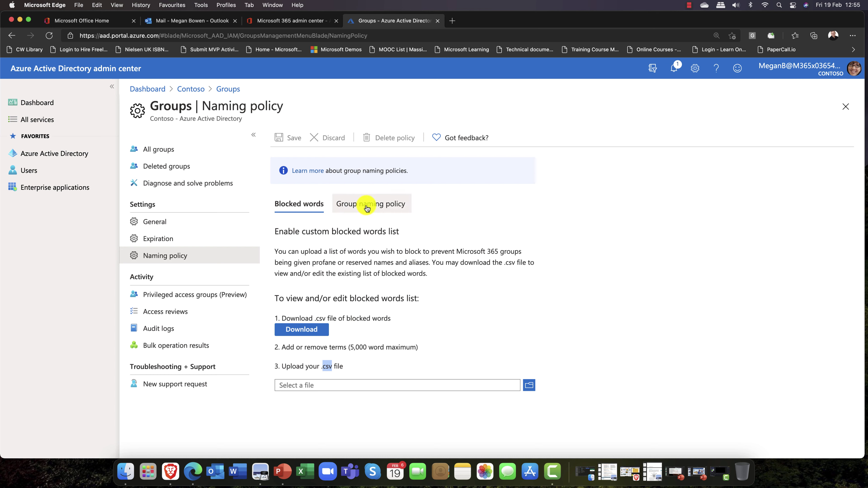
{"action": "left_click", "coordinate": [379, 207]}
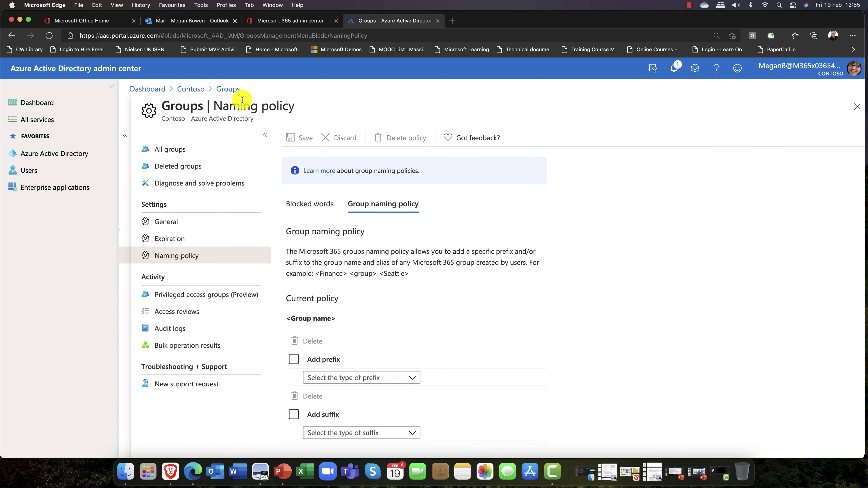
{"action": "left_click", "coordinate": [207, 19]}
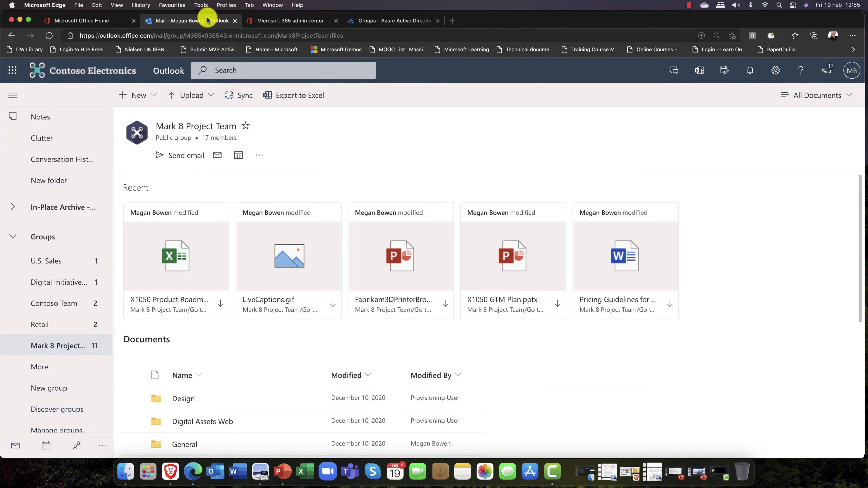
- Close Outlook and confirm STG-Support appears in Active groups as a dynamic security group
{"action": "left_click", "coordinate": [234, 21]}
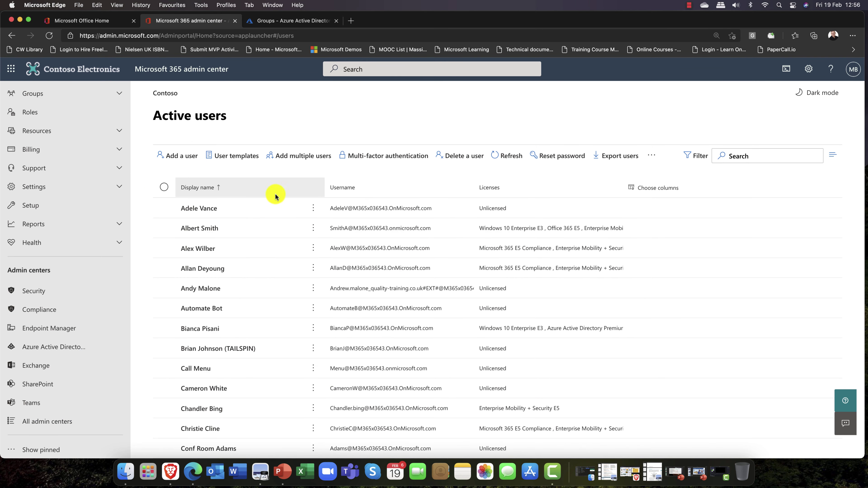
{"action": "scroll", "coordinate": [41, 195], "scroll_direction": "up", "scroll_amount": 2}
{"action": "scroll", "coordinate": [41, 195], "scroll_direction": "up", "scroll_amount": 2}
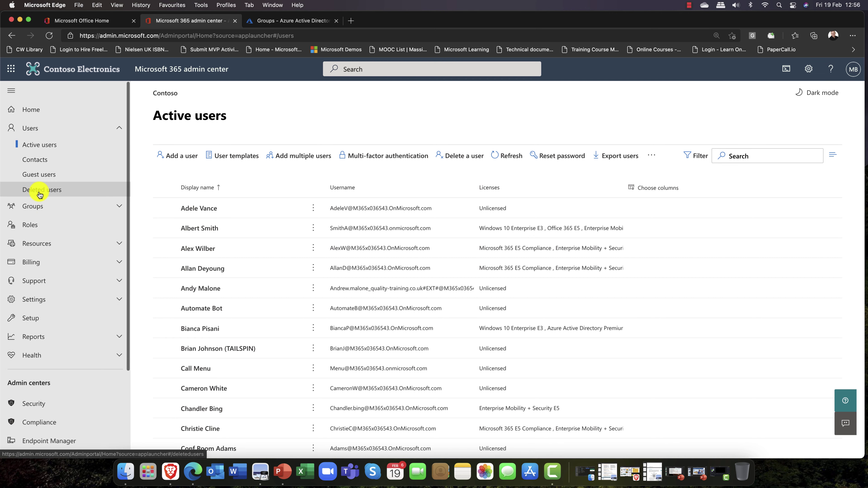
{"action": "left_click", "coordinate": [38, 207]}
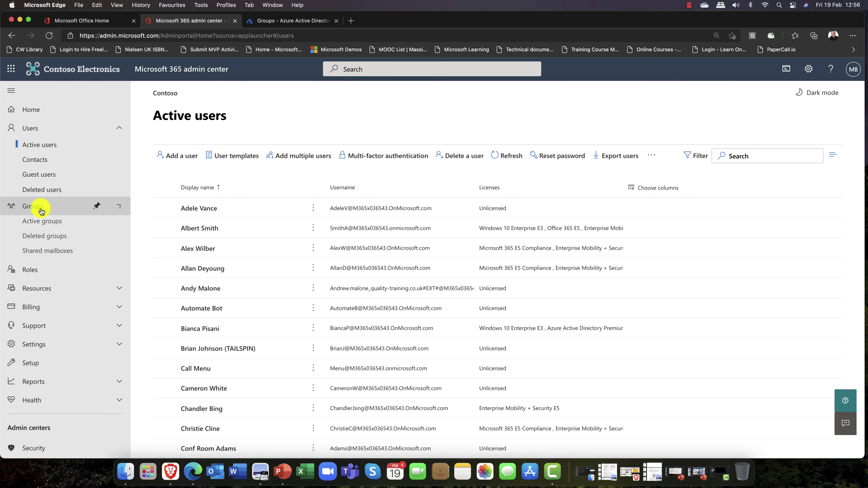
{"action": "left_click", "coordinate": [44, 223]}
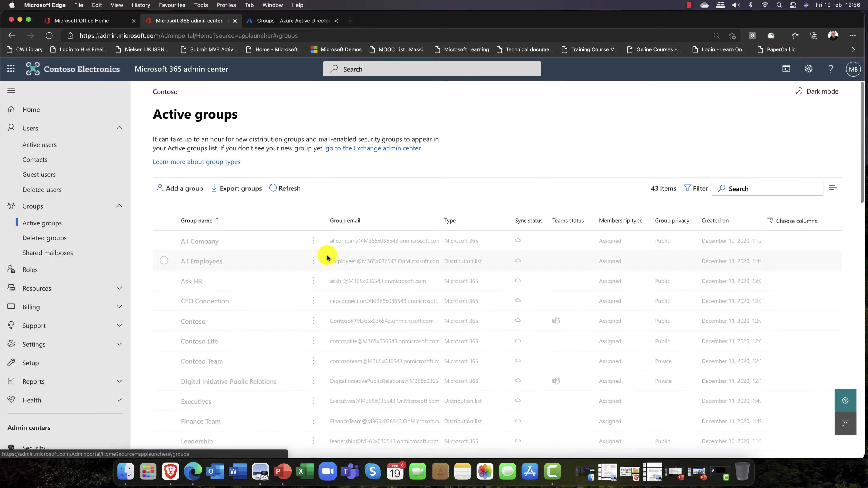
{"action": "scroll", "coordinate": [328, 259], "scroll_direction": "down", "scroll_amount": 10}
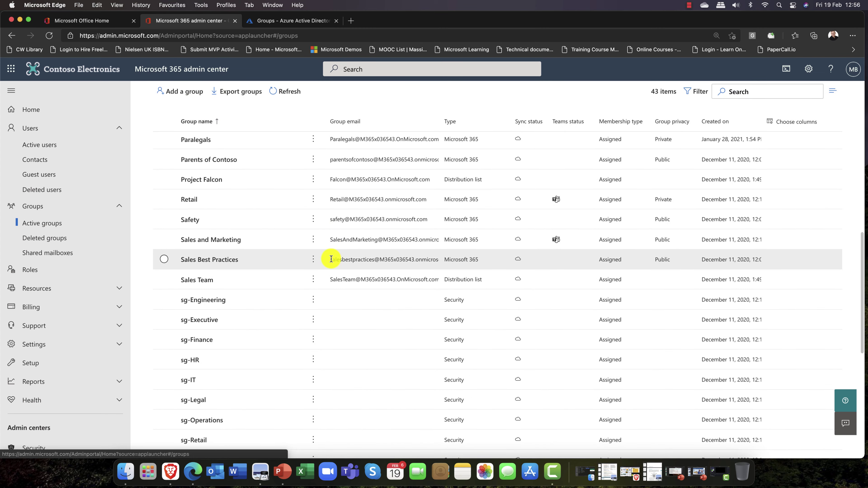
{"action": "scroll", "coordinate": [330, 258], "scroll_direction": "down", "scroll_amount": 5}
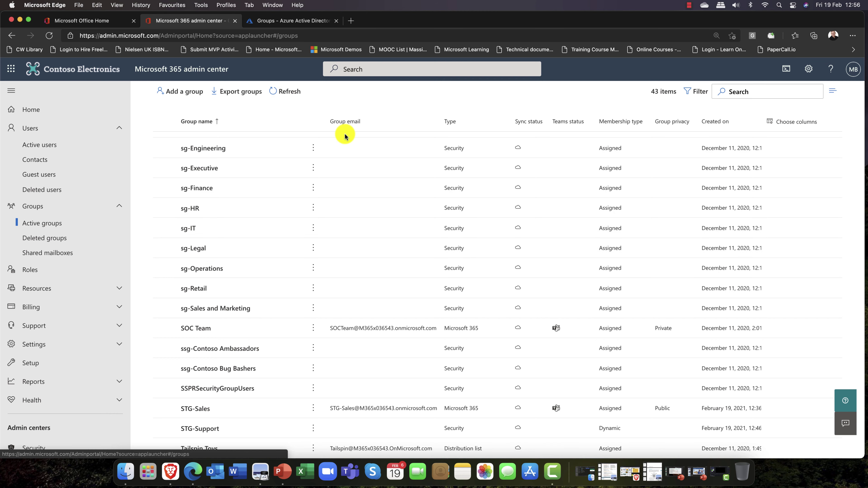
{"action": "left_click", "coordinate": [278, 21]}
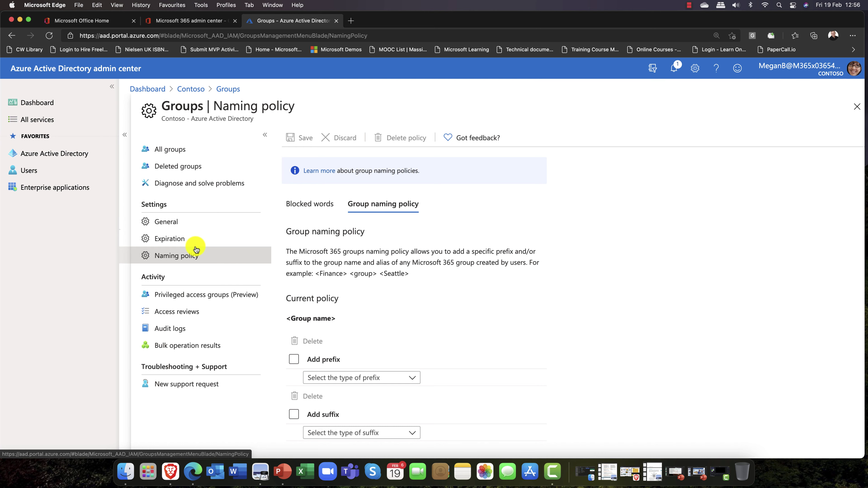
- View the empty Privileged access groups list, then the General settings and All groups list
{"action": "left_click", "coordinate": [196, 249]}
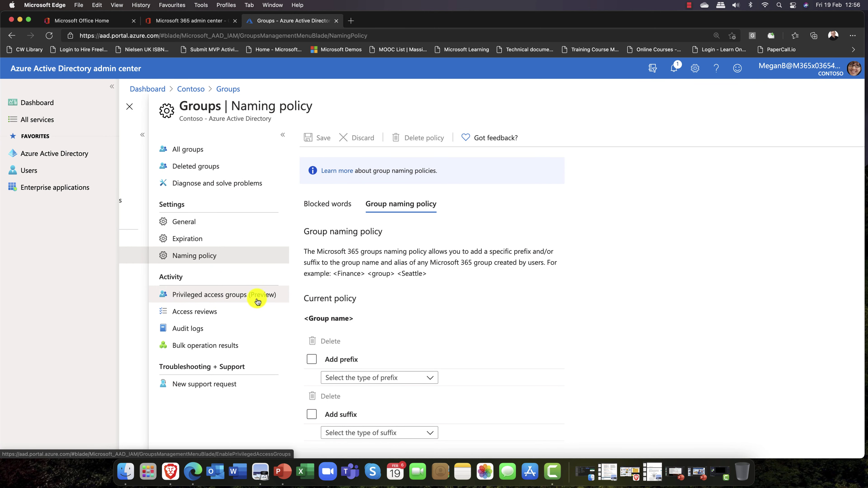
{"action": "left_click", "coordinate": [220, 301]}
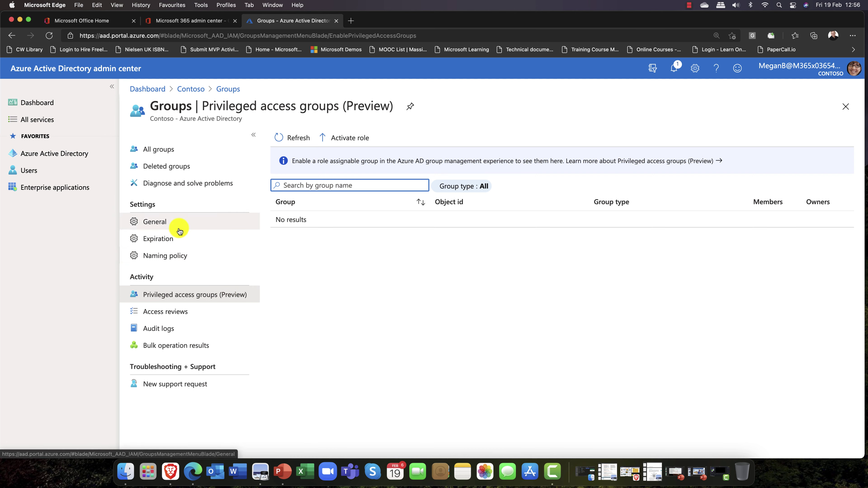
{"action": "left_click", "coordinate": [161, 224]}
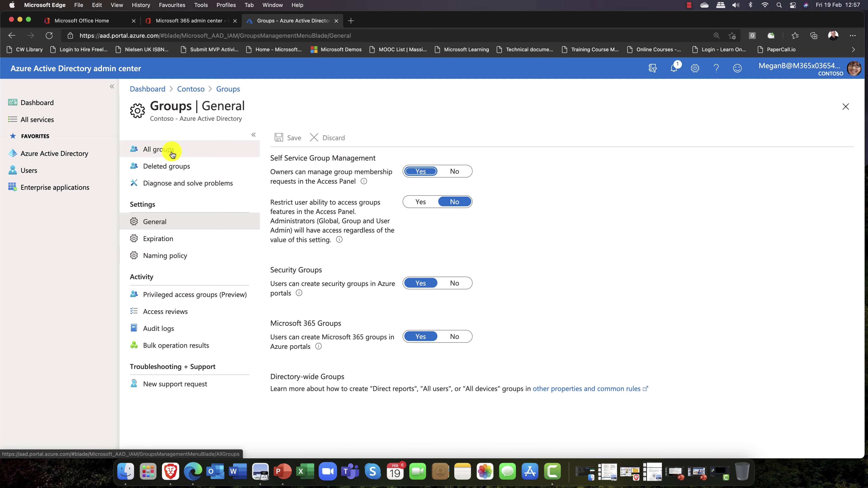
{"action": "left_click", "coordinate": [161, 155]}
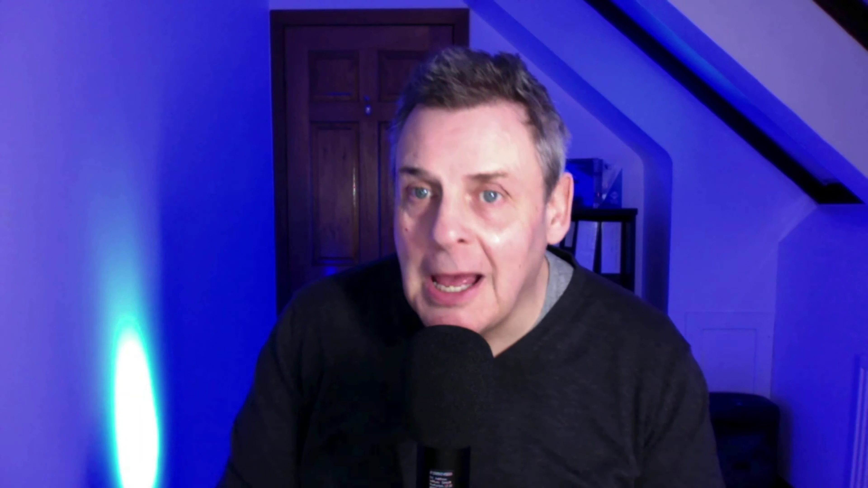